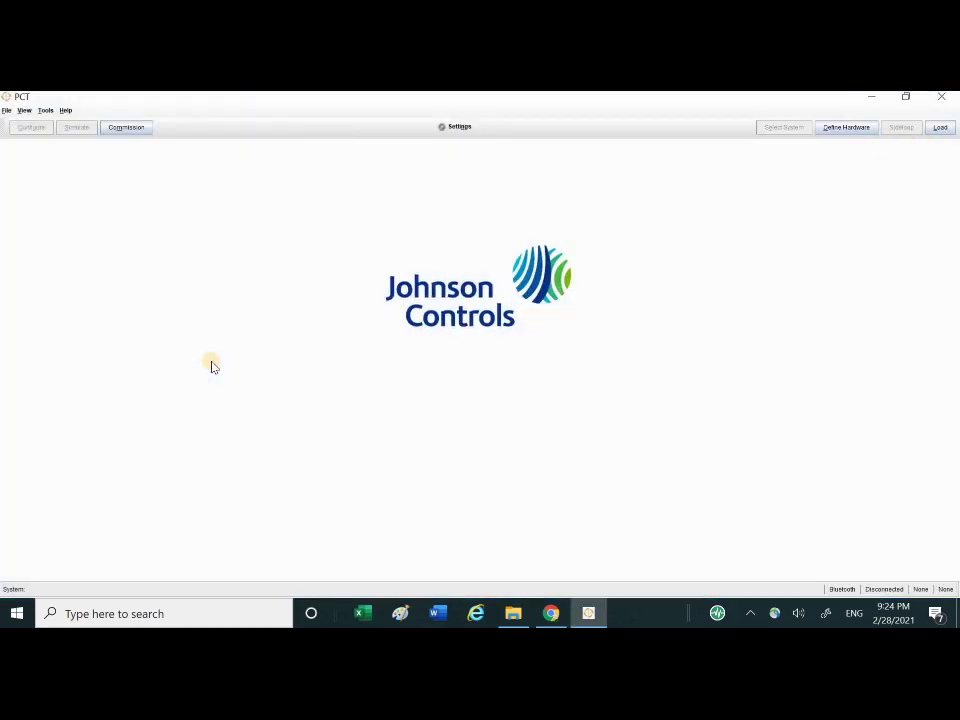
Open the controller application file VAV Winter 2021.caf from the MyProgram folder
left_click(7, 110)
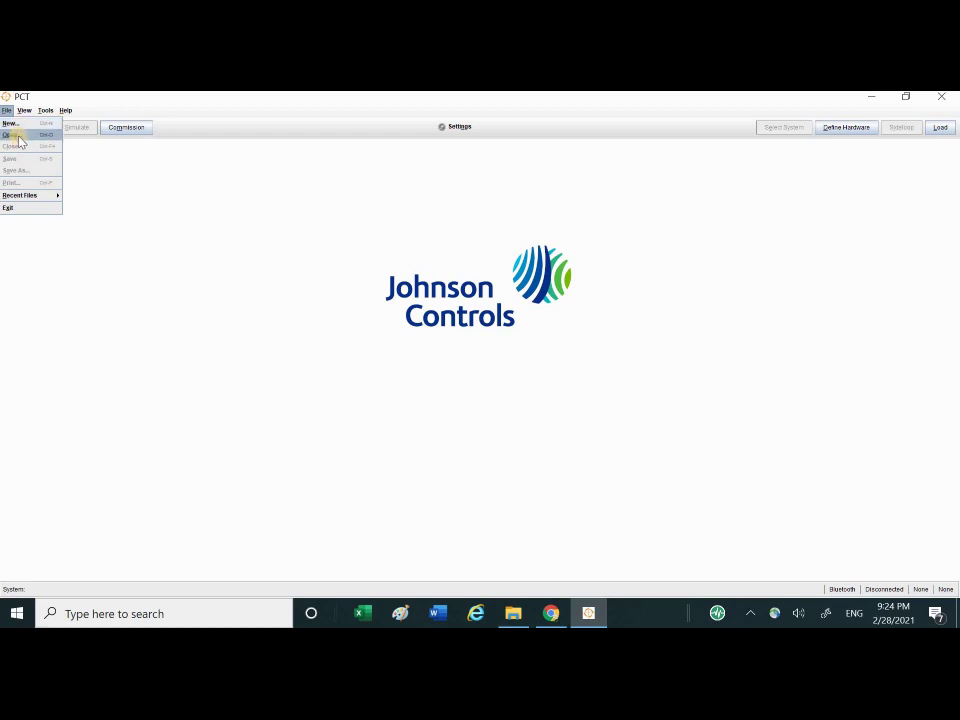
left_click(46, 135)
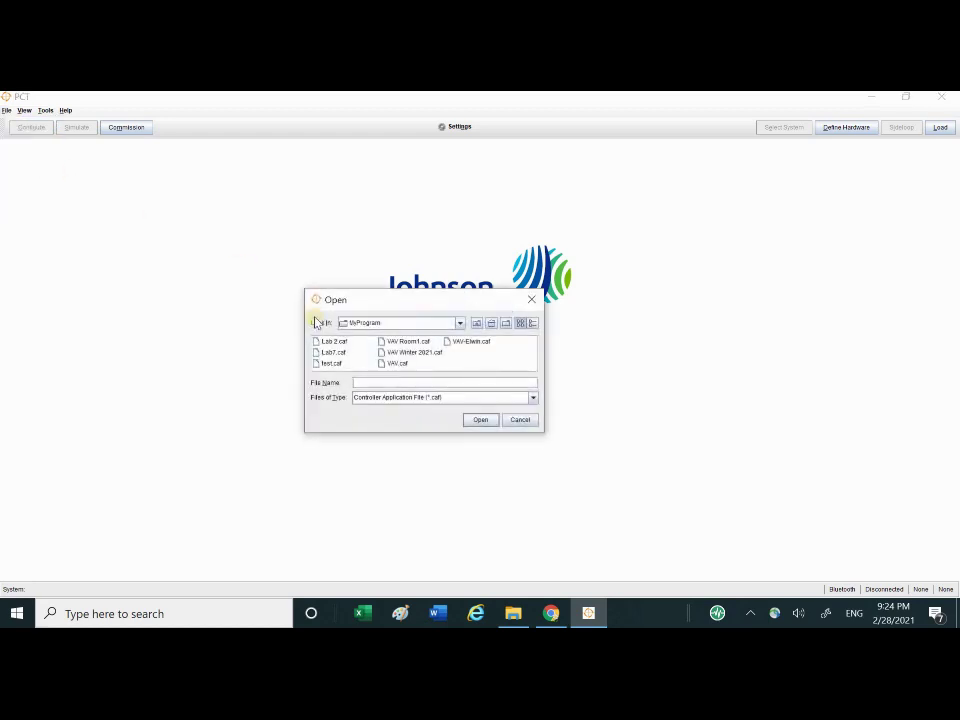
left_click(406, 354)
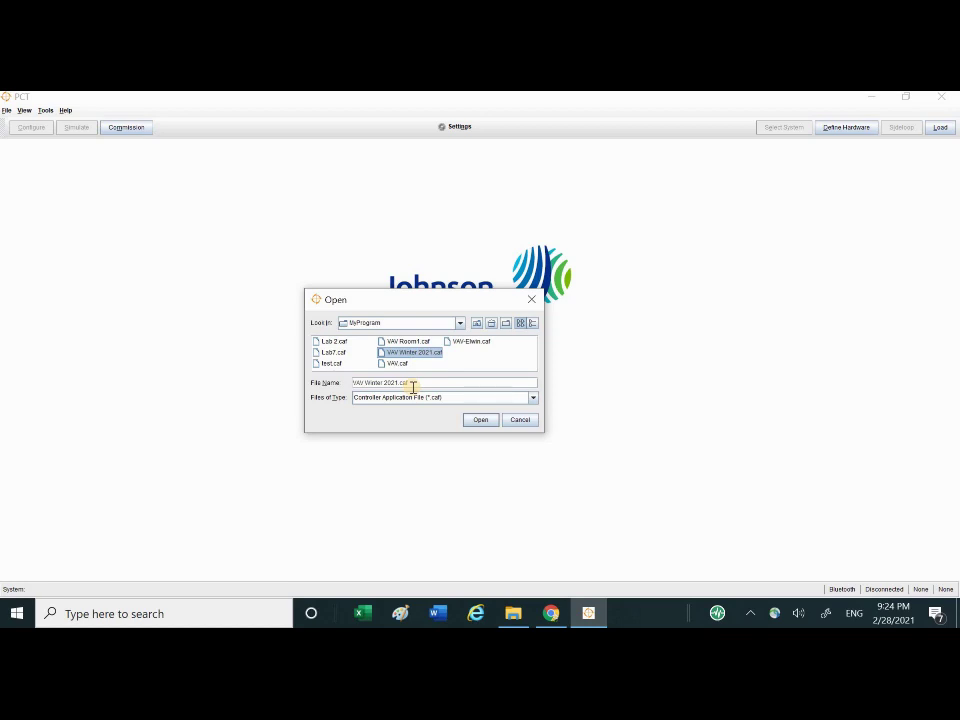
left_click(479, 419)
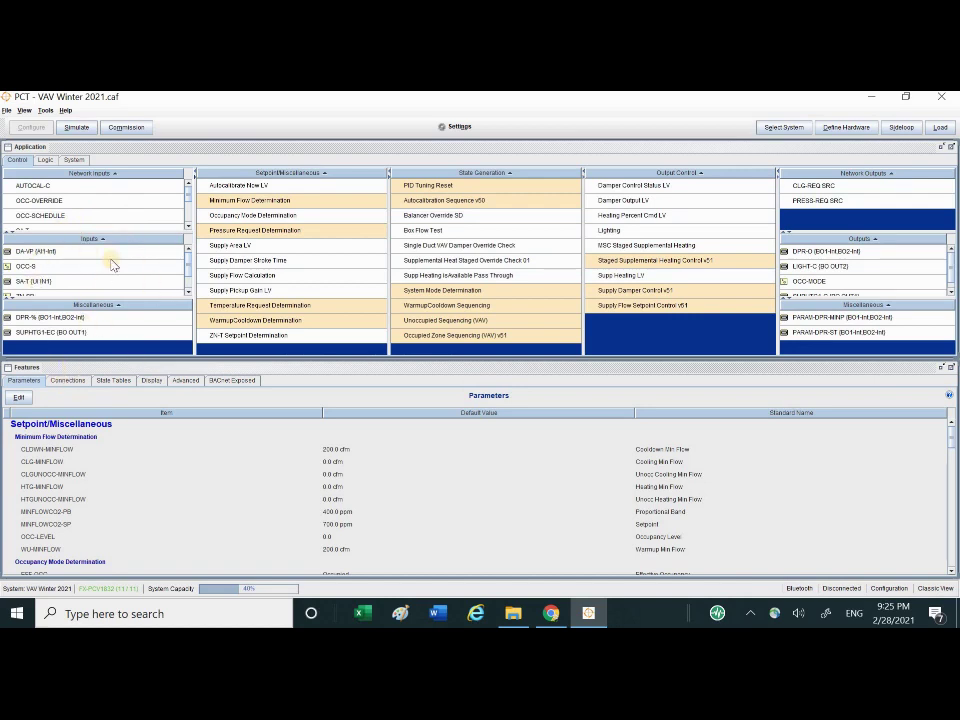
Enlarge the Inputs and Outputs lists of the control application to show all their entries
left_click_drag(120, 232, 121, 193)
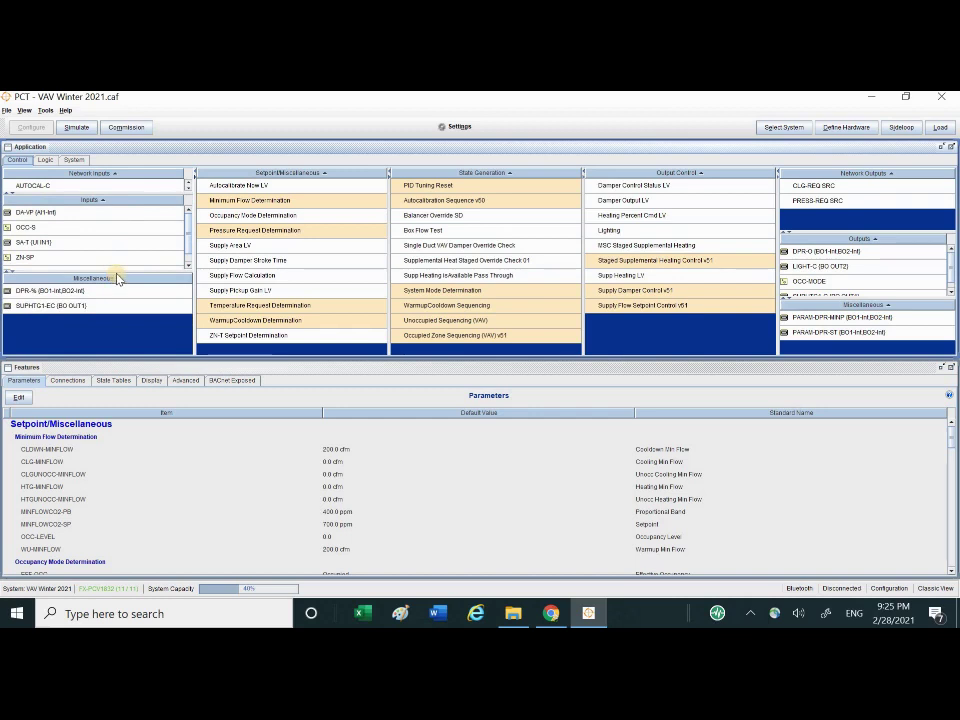
left_click(118, 279)
left_click_drag(125, 272, 127, 313)
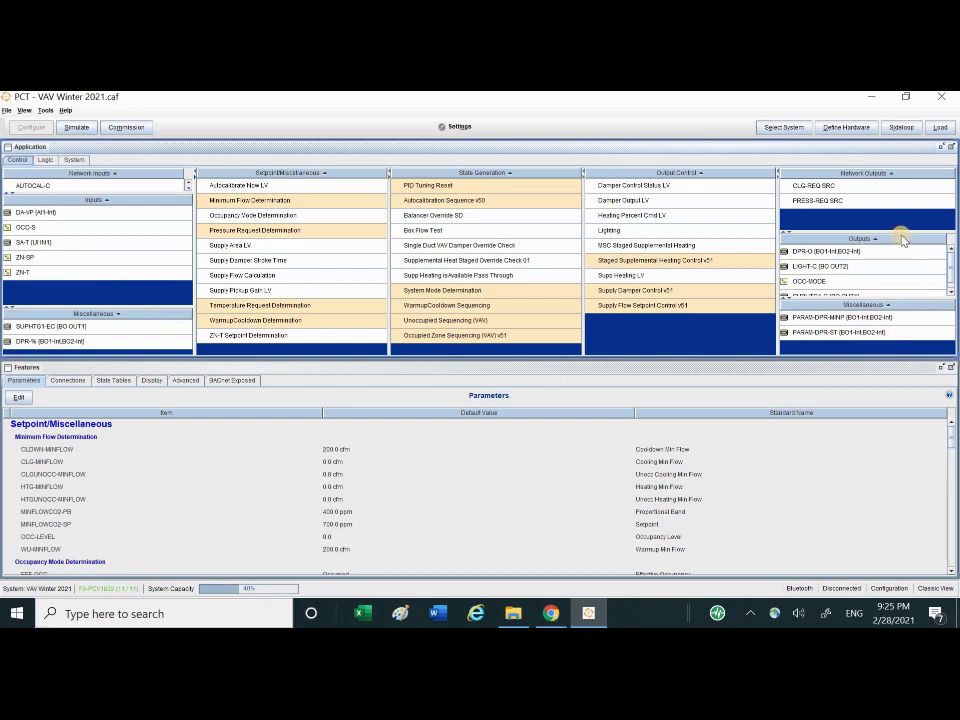
left_click_drag(903, 240, 898, 208)
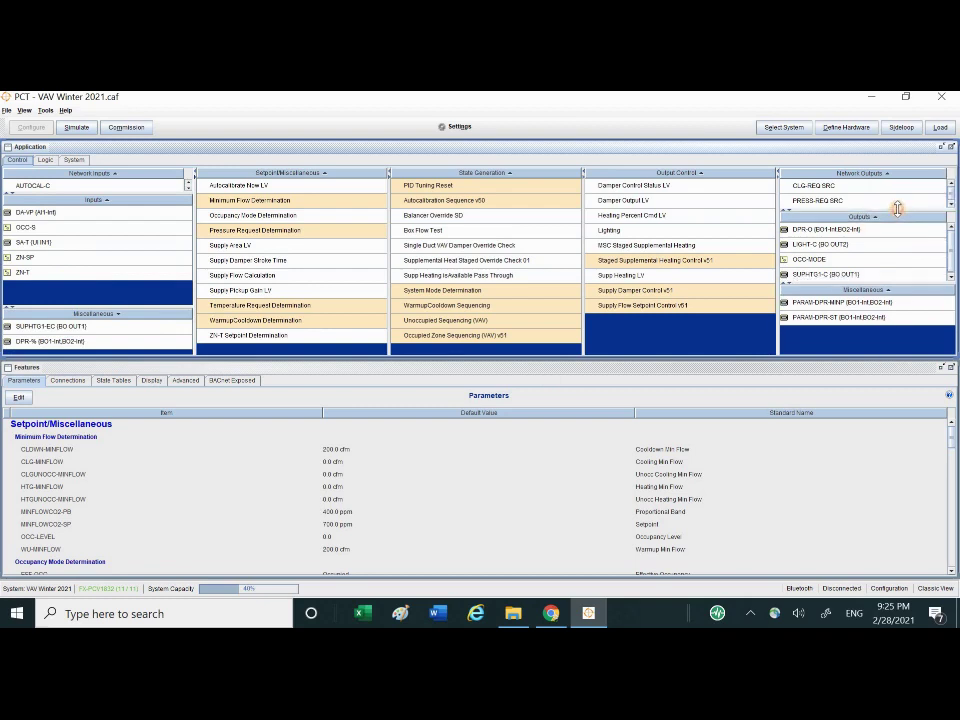
mouse_move(894, 281)
left_mouse_down()
mouse_move(895, 314)
mouse_move(897, 299)
left_mouse_up()
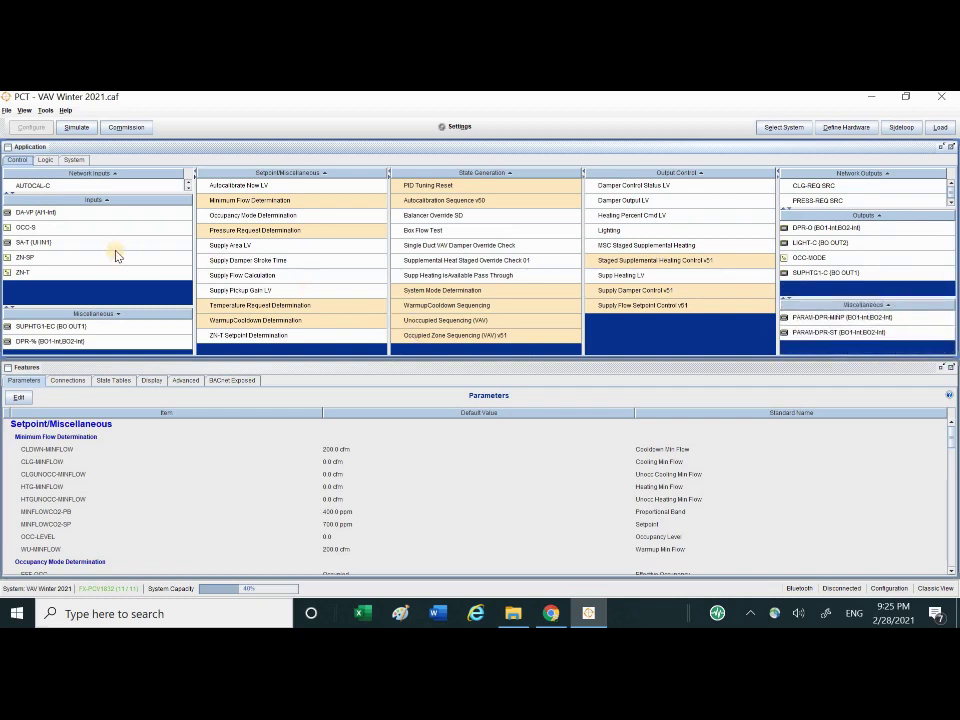
Edit the OCC-S input's details with UnOccupied as the O1 default value, then apply and close them
mouse_move(116, 253)
mouse_move(43, 214)
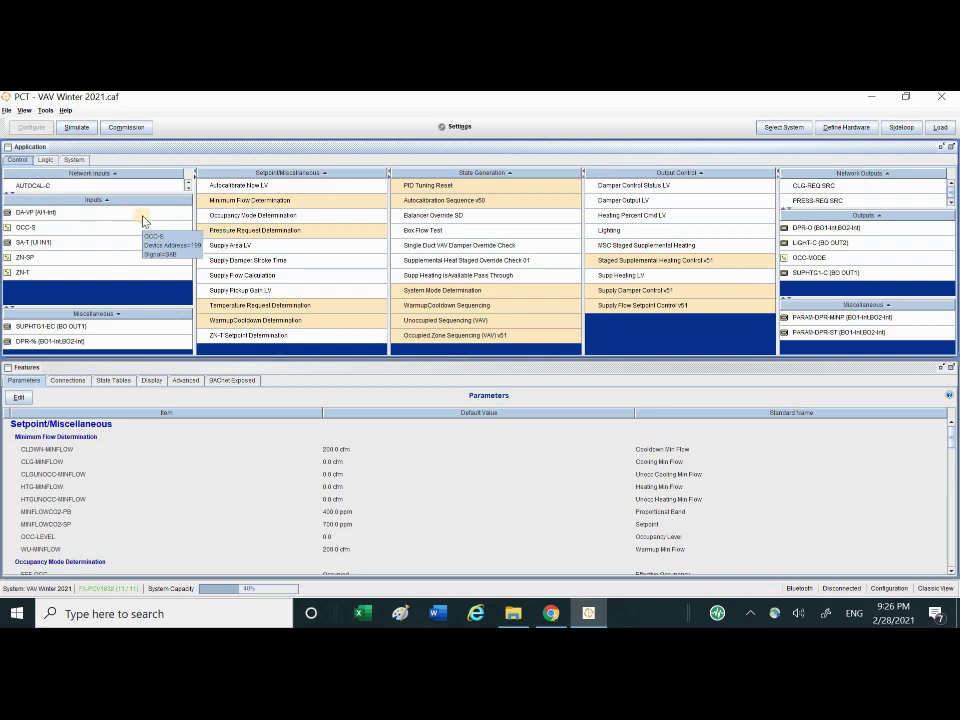
left_click(64, 234)
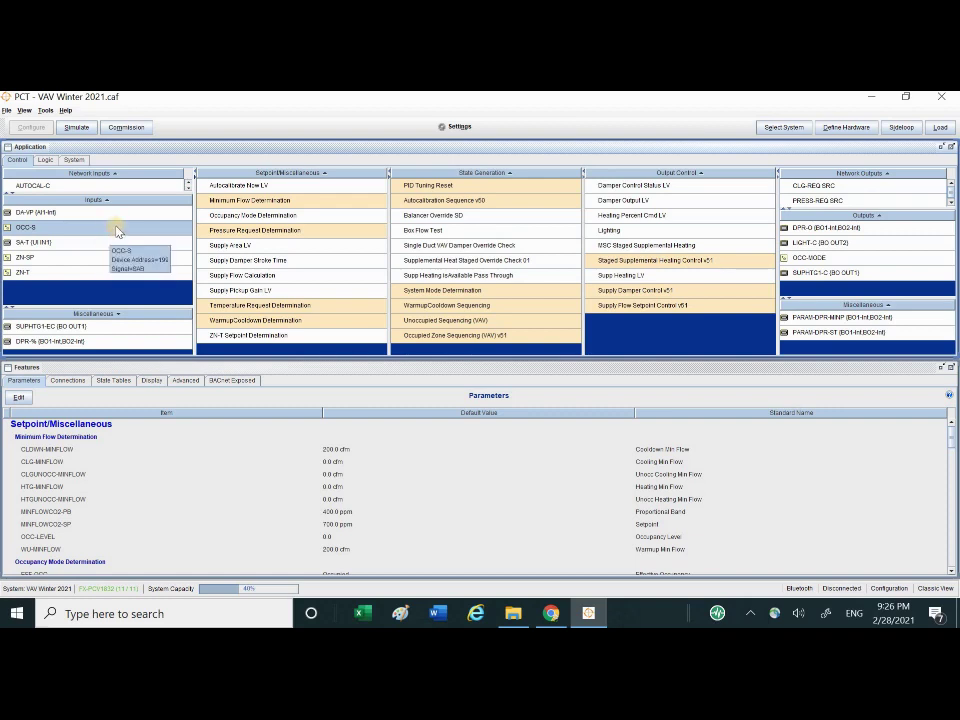
double_click(116, 228)
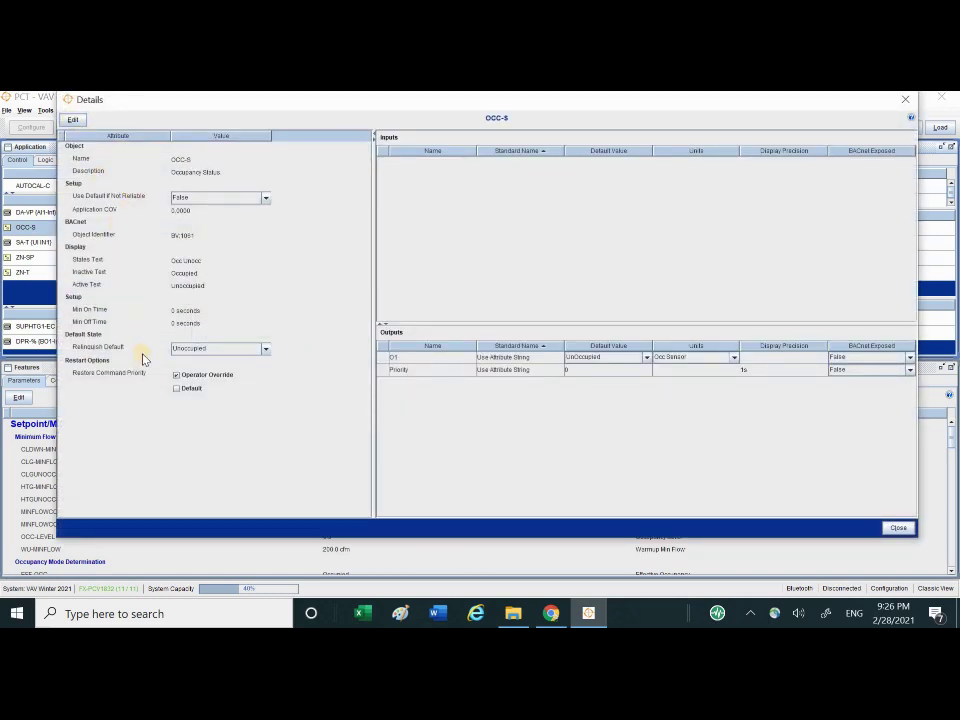
left_click(72, 119)
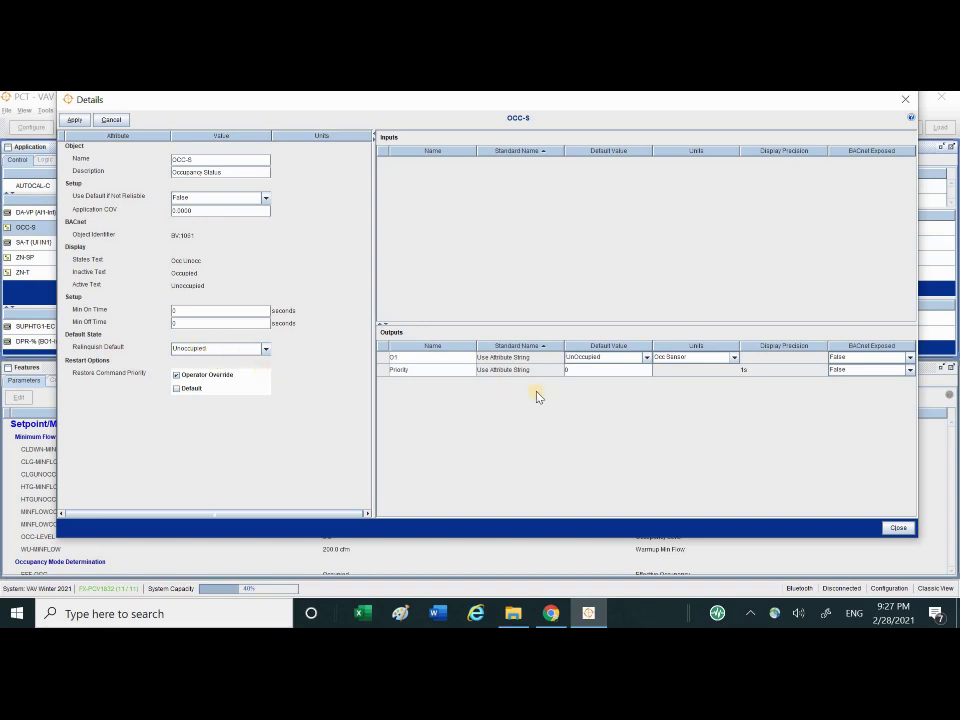
left_click(594, 358)
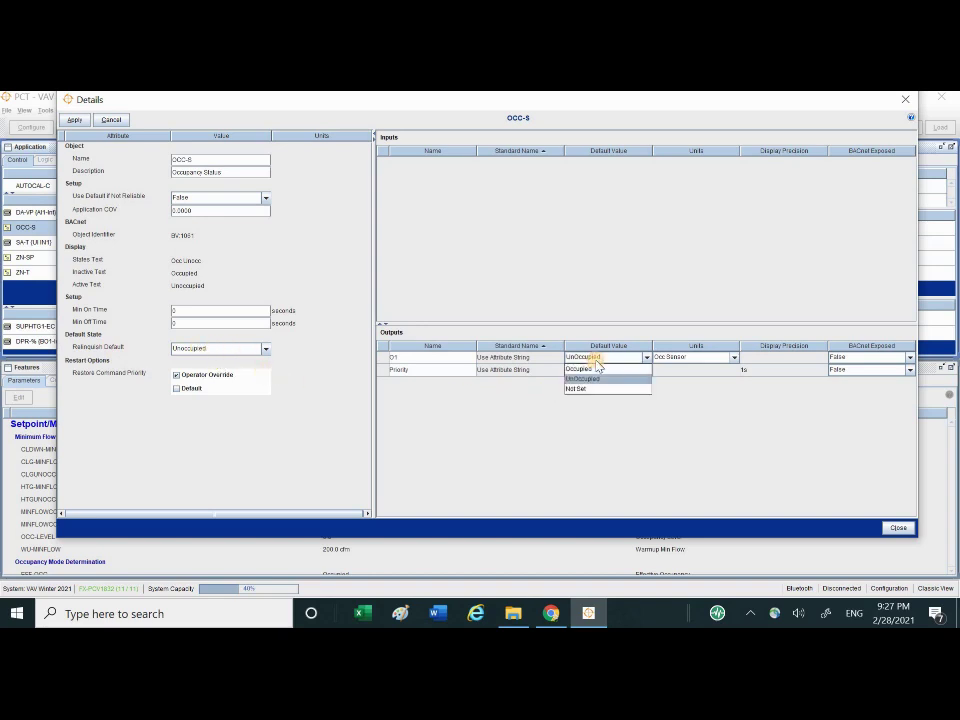
left_click(600, 379)
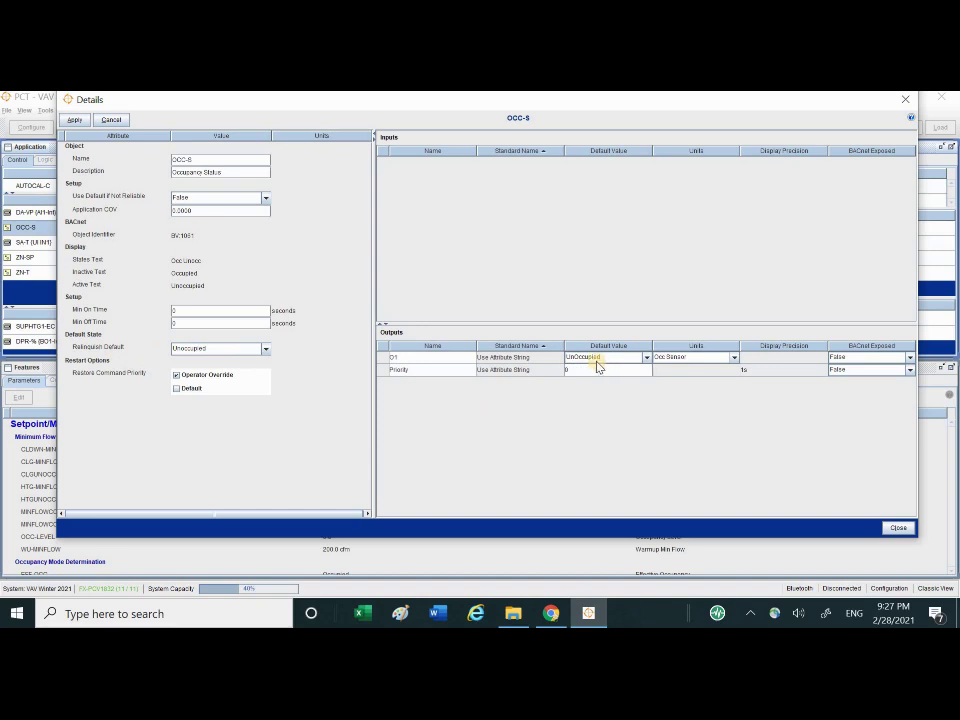
left_click(230, 350)
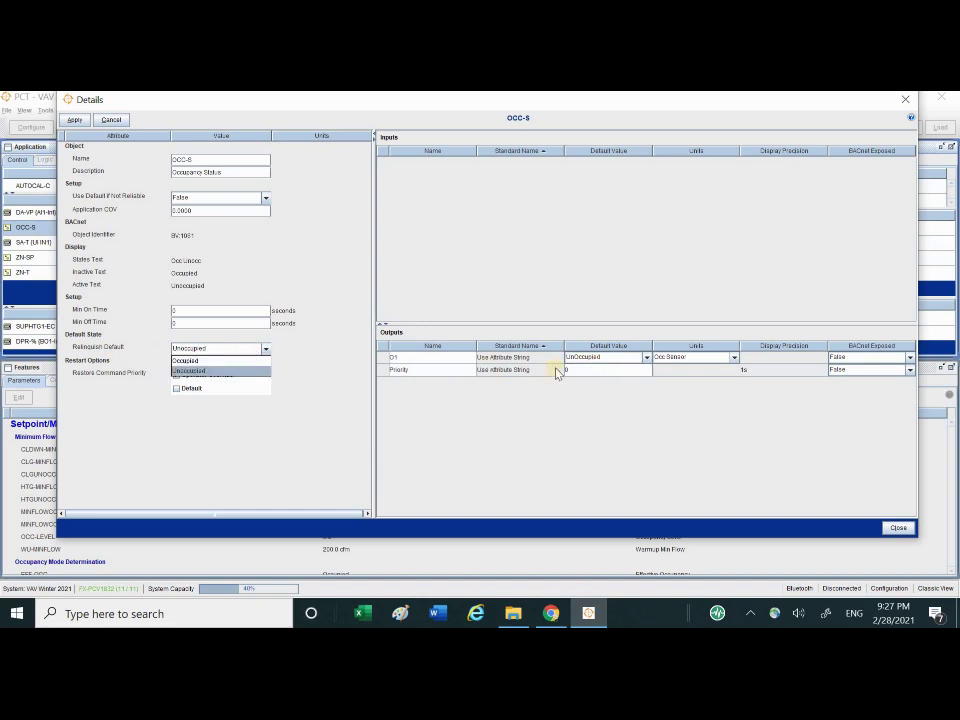
left_click(735, 360)
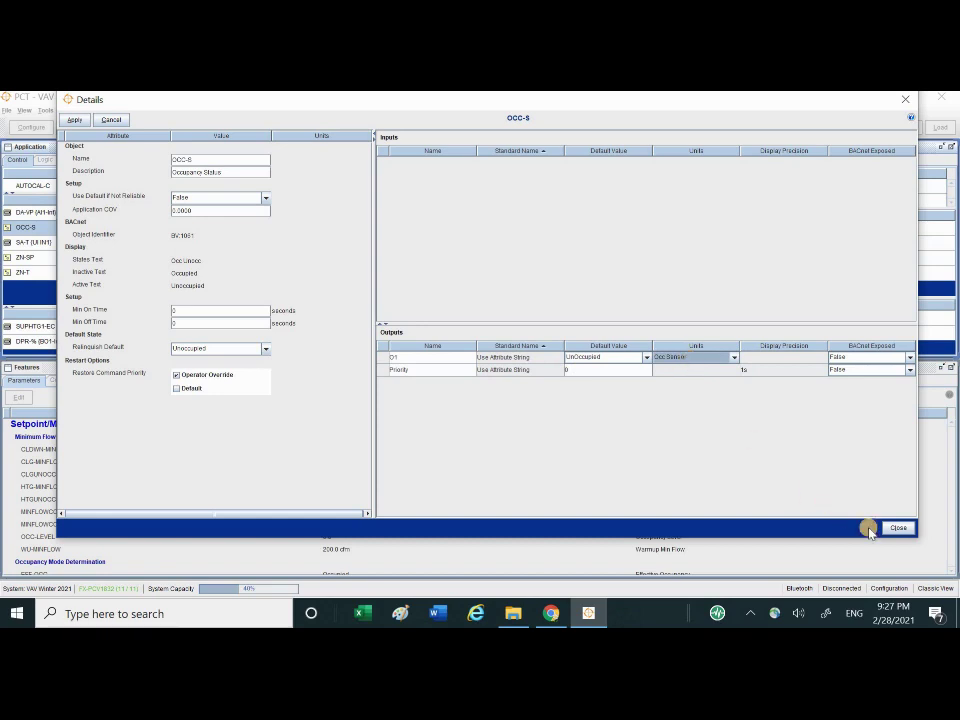
left_click(74, 119)
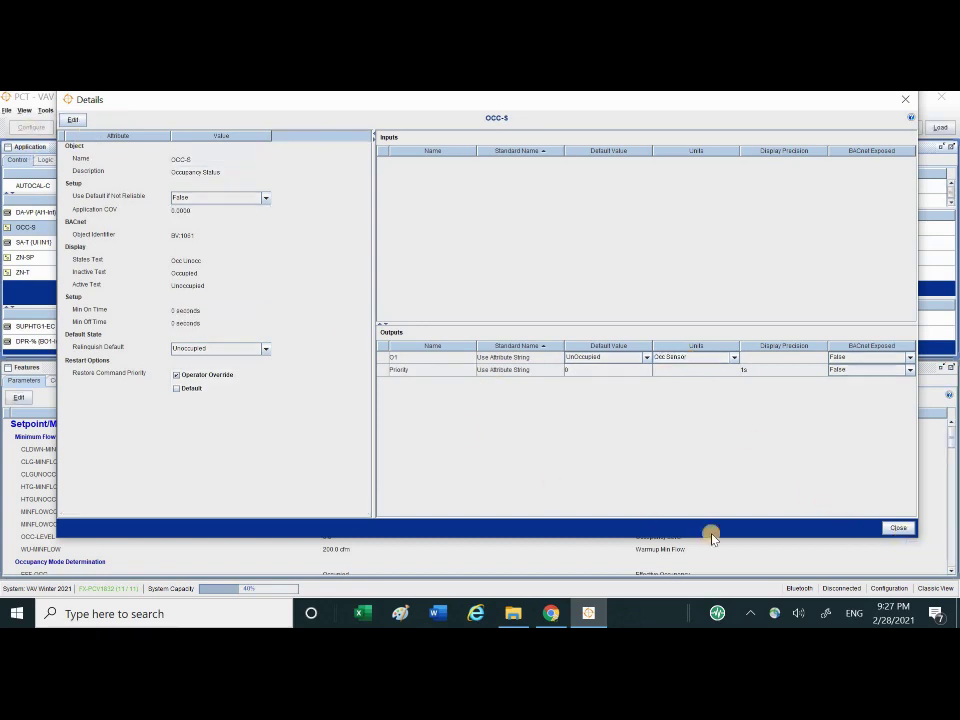
left_click(896, 527)
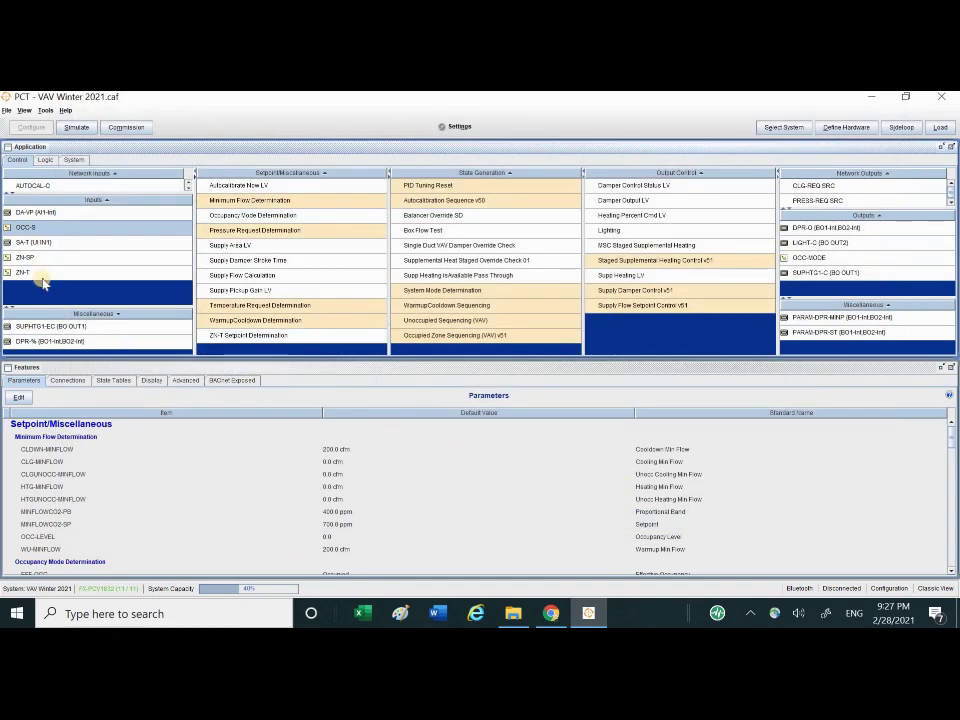
Edit the ZN-SP zone setpoint's details, keeping 72.0 deg F as the O1 default value, and apply them
mouse_move(77, 247)
left_click(86, 242)
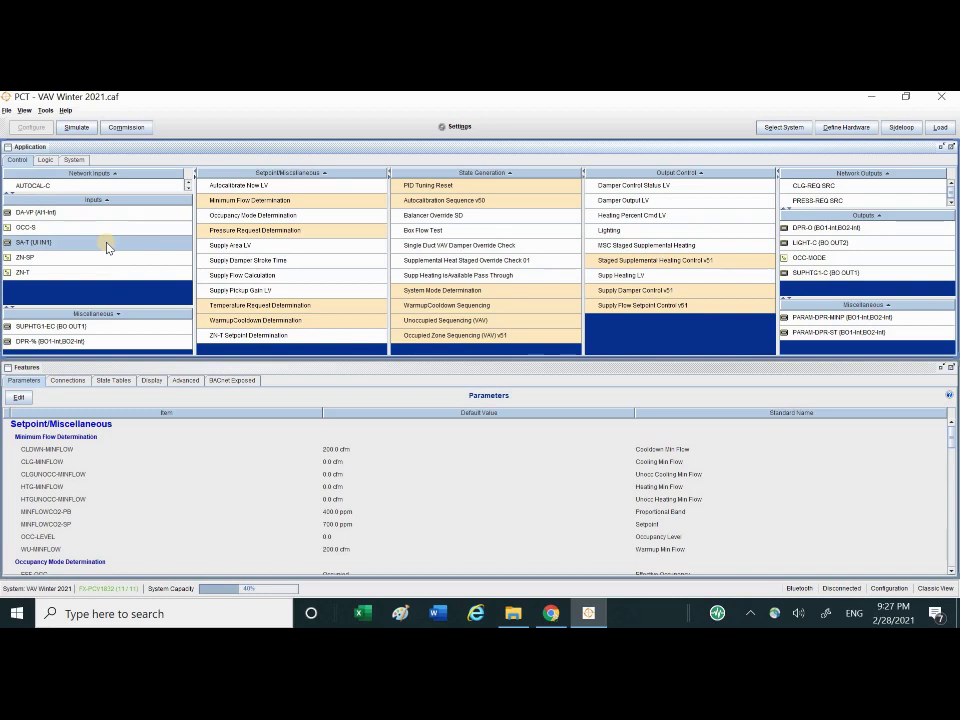
right_click(108, 261)
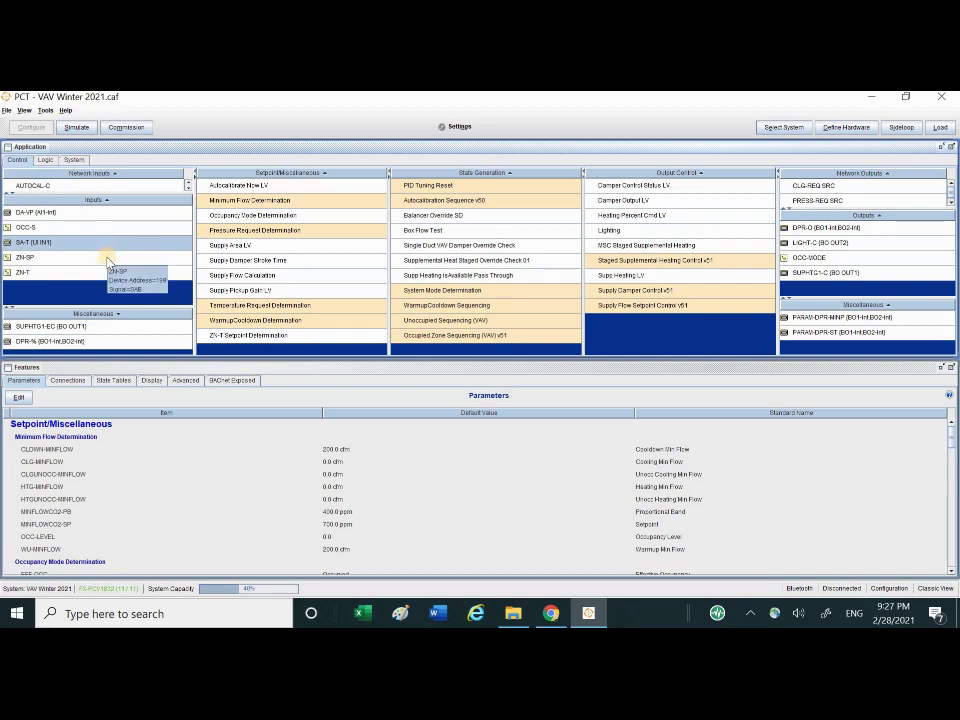
left_click(108, 262)
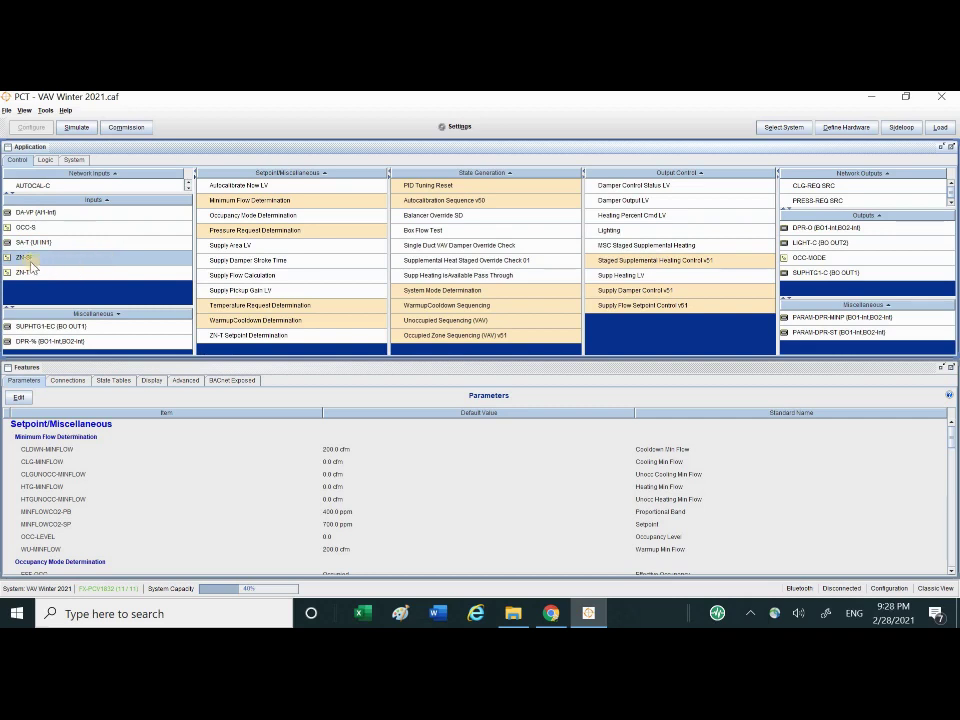
double_click(110, 259)
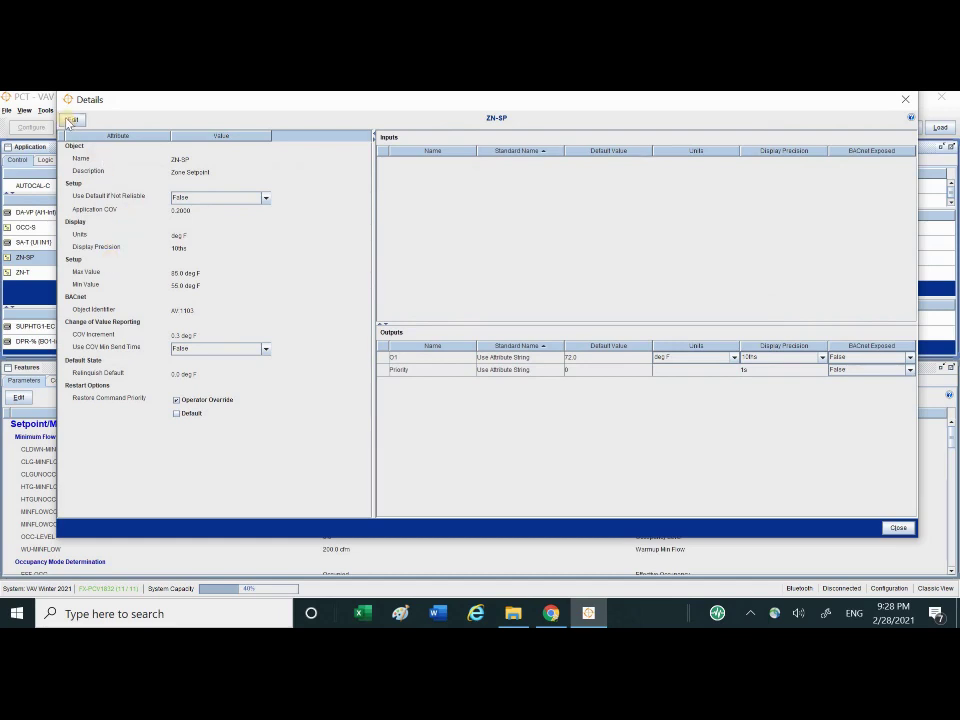
left_click(73, 119)
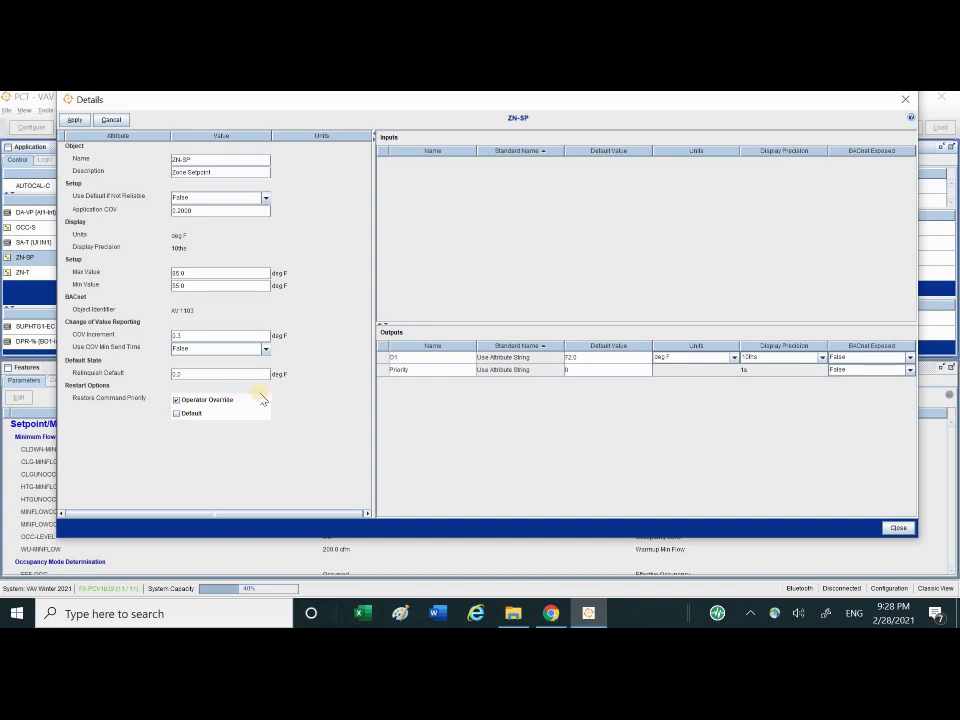
double_click(574, 358)
left_click(78, 122)
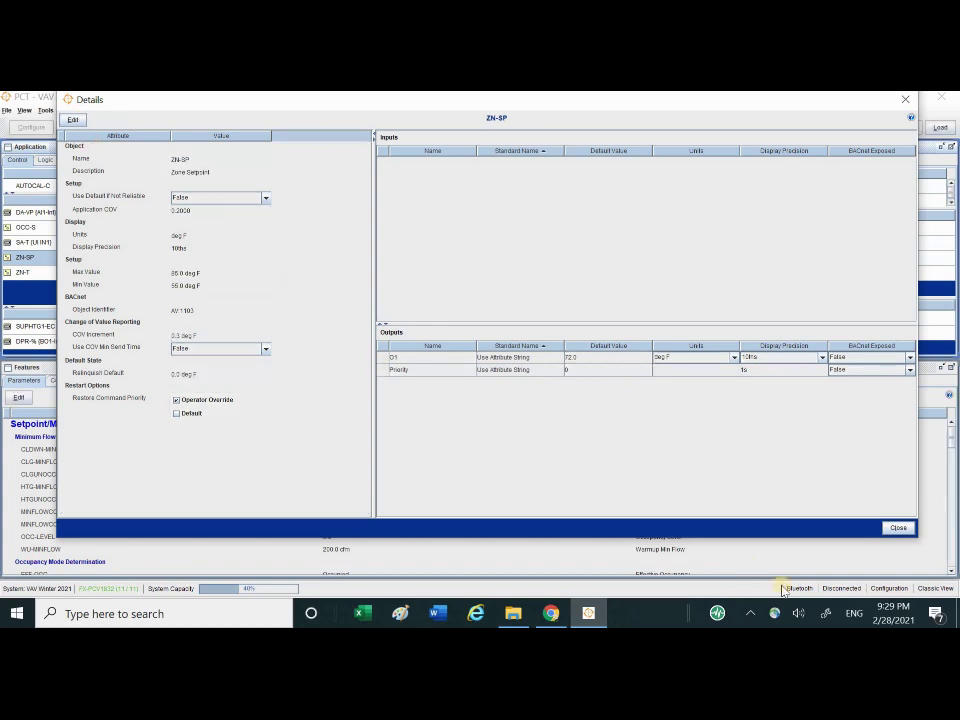
left_click(897, 530)
Edit the ZN-T zone temperature's details with deg F as the O1 output's units, then apply and close them
left_click(87, 274)
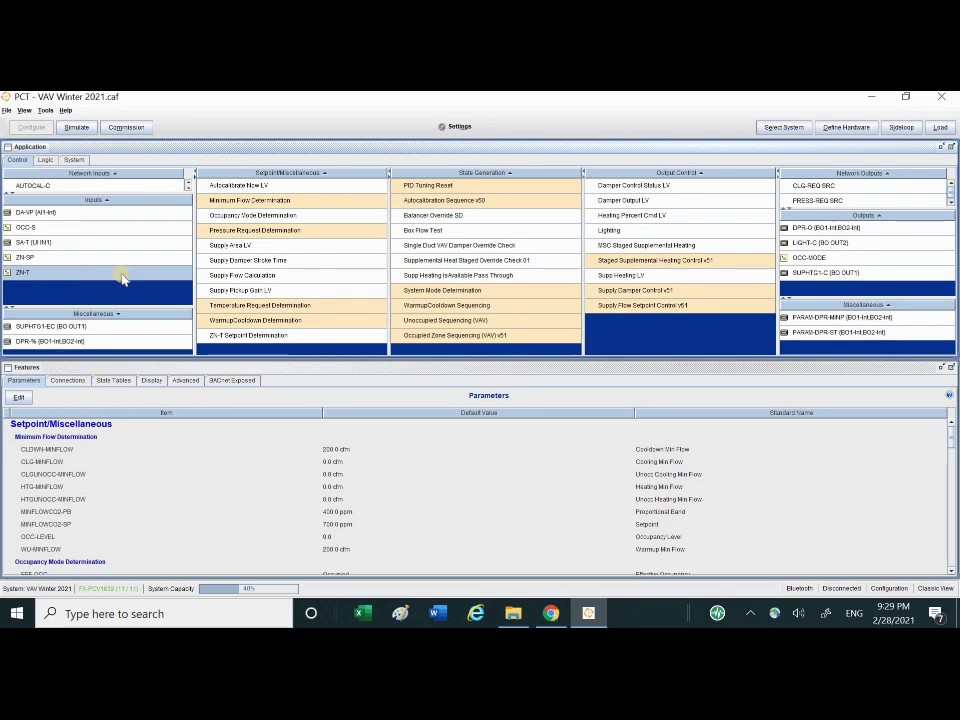
mouse_move(122, 278)
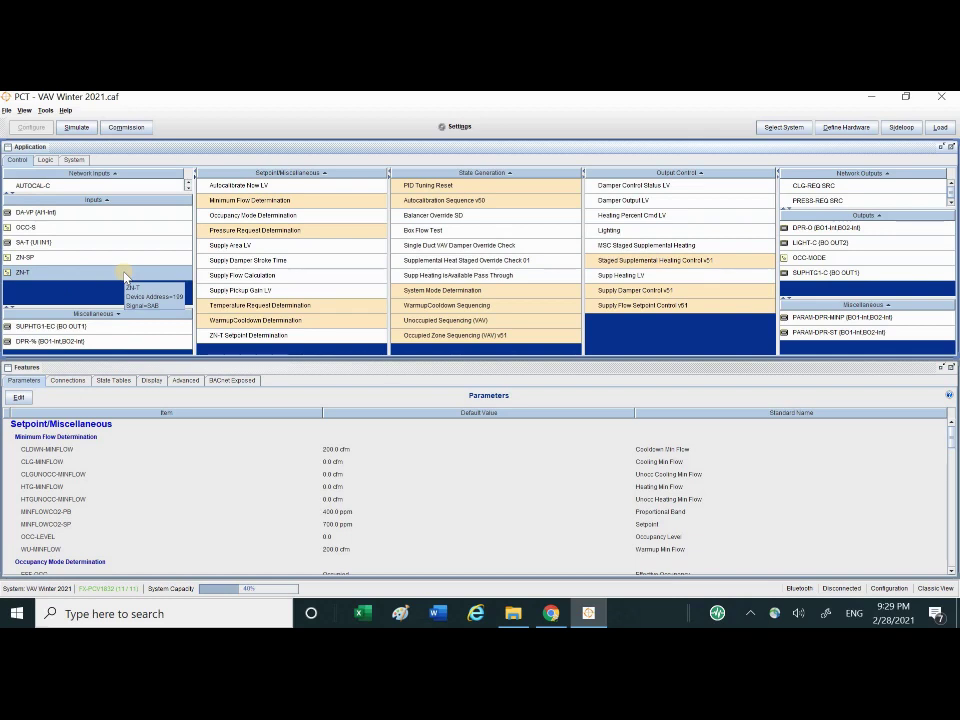
double_click(125, 274)
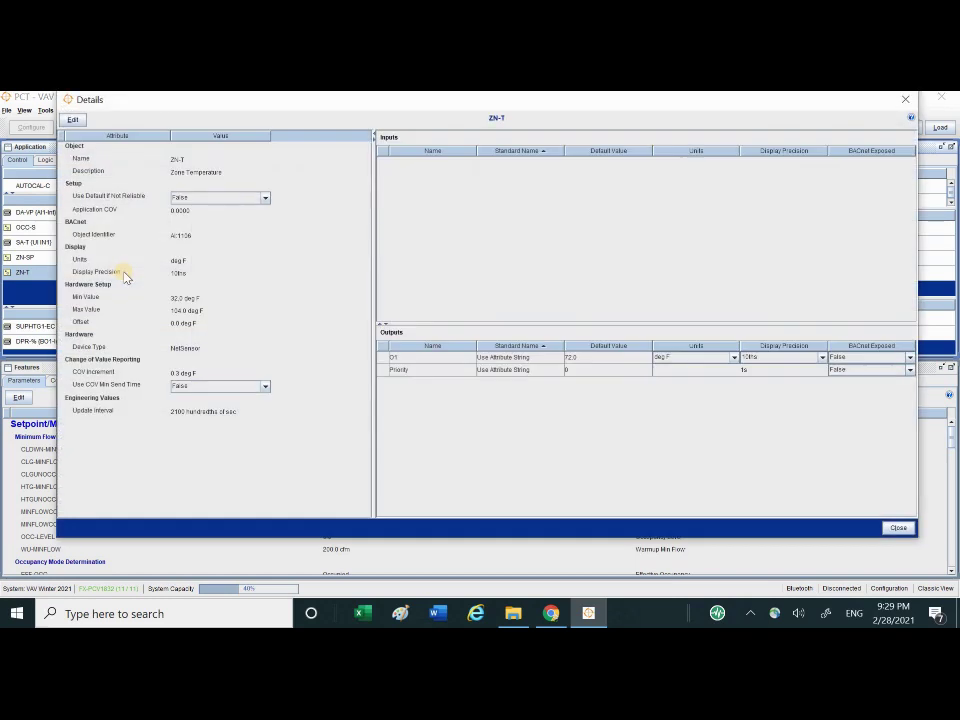
left_click(78, 121)
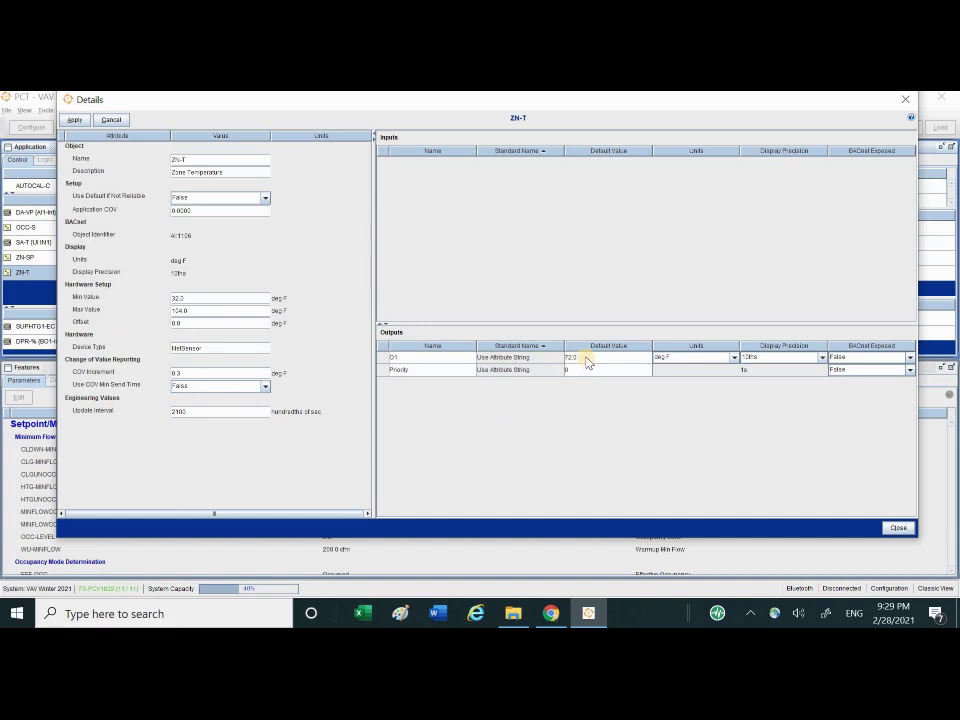
left_click(672, 360)
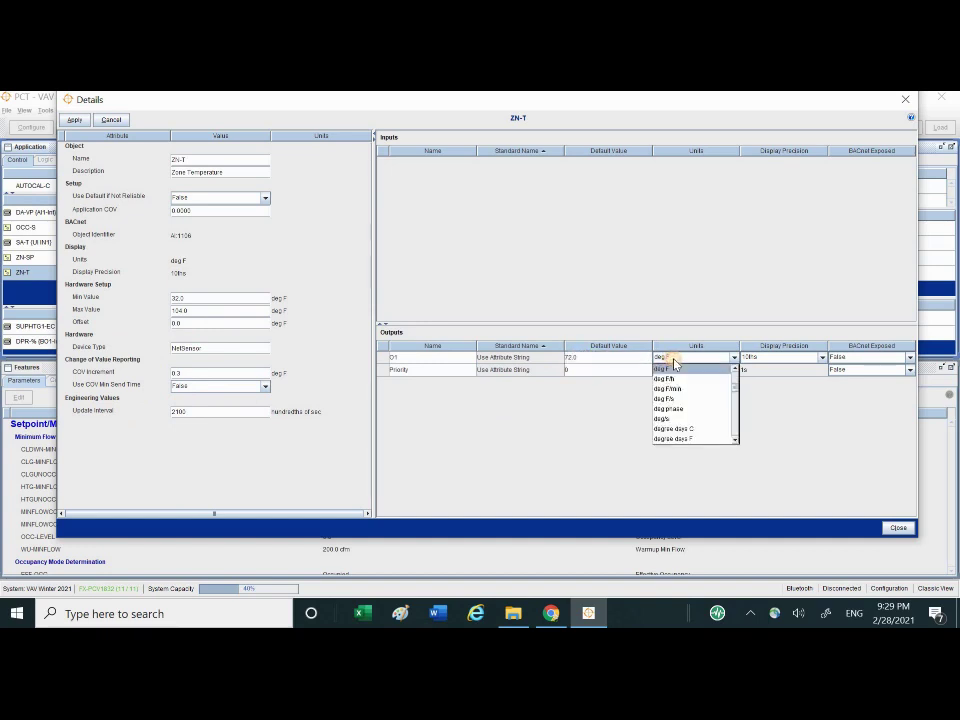
left_click(660, 369)
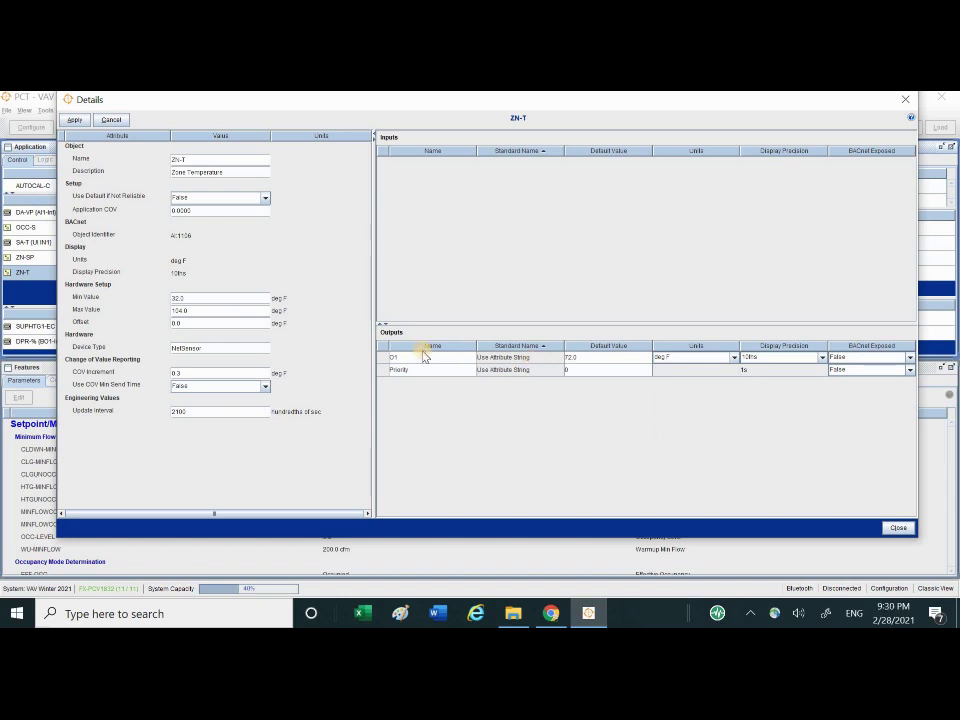
left_click(73, 120)
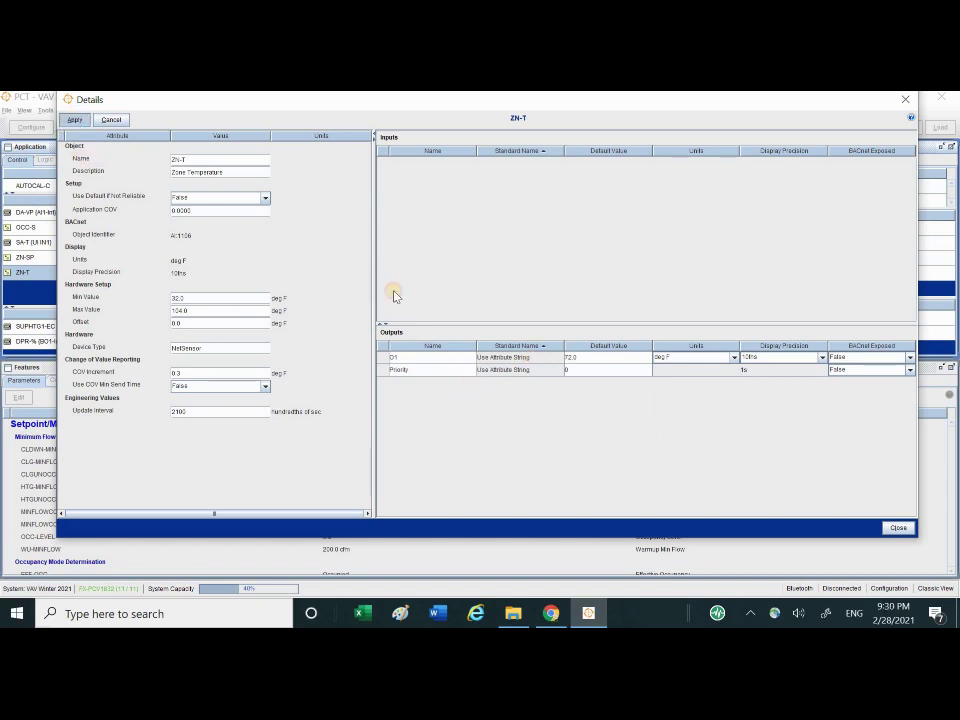
left_click(899, 529)
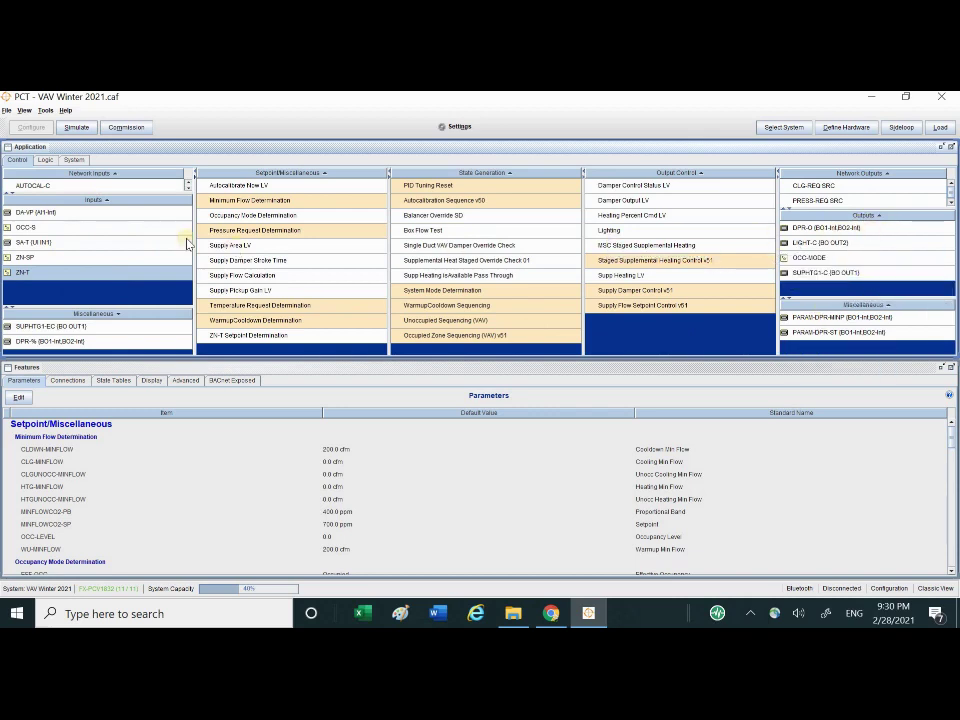
Open the signal settings of the DPR-O output and accept Integrated as its signal
left_click(871, 236)
right_click(871, 236)
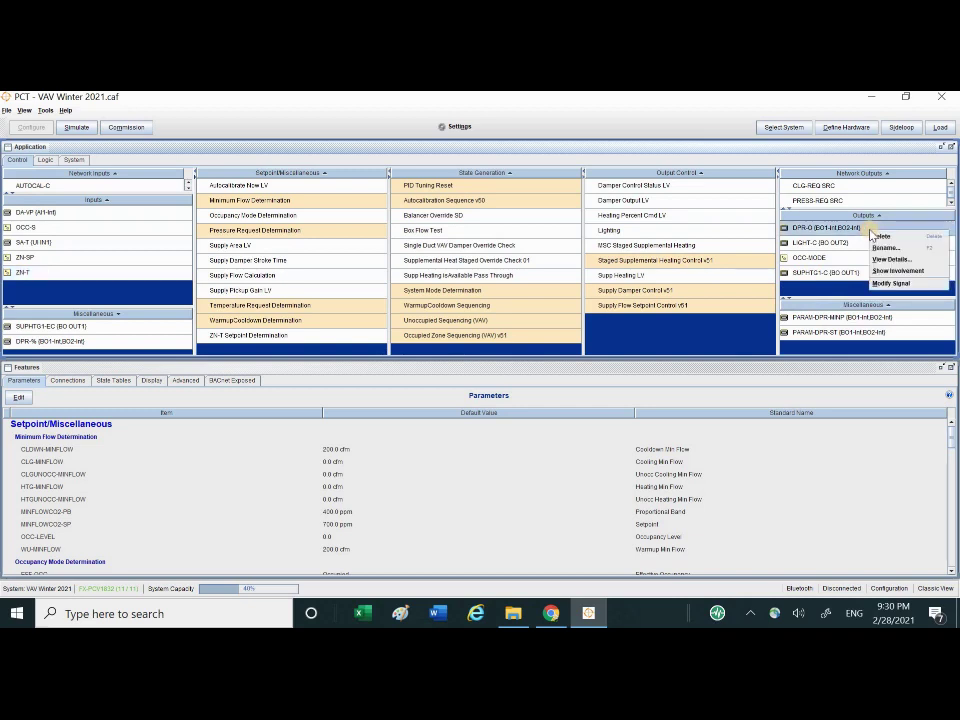
left_click(893, 284)
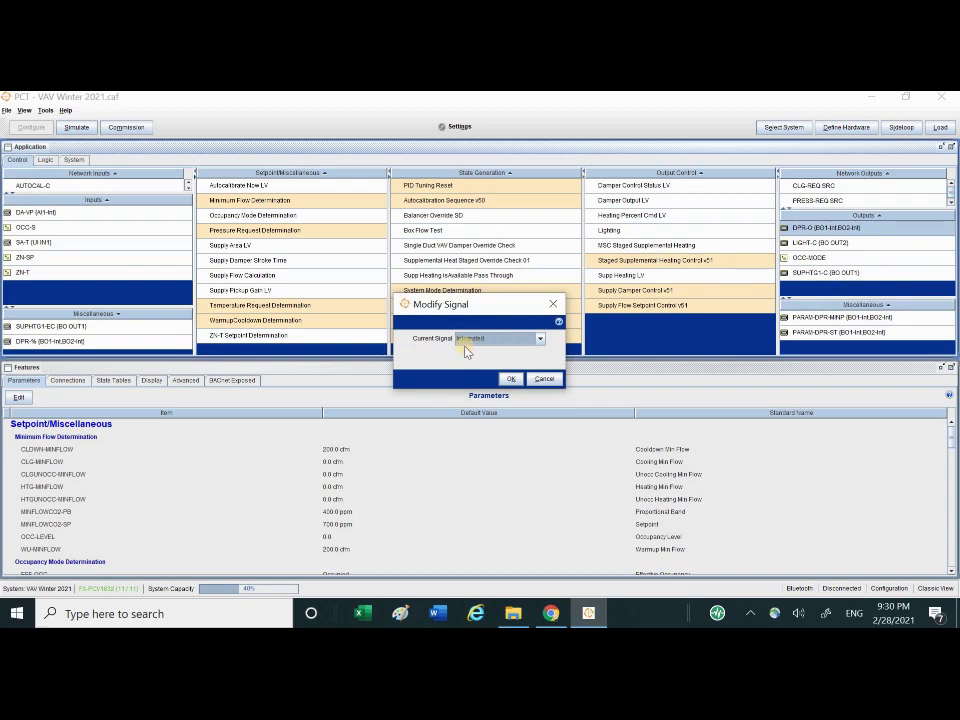
left_click(511, 379)
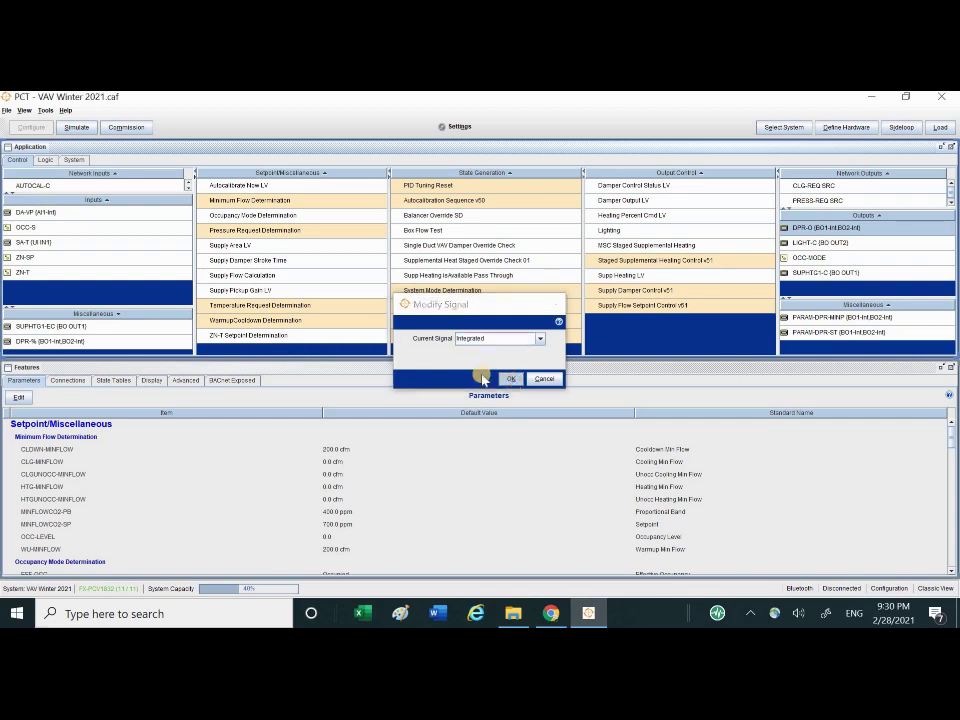
Open the DA-VP discharge air velocity pressure input's details for editing, then apply and close them
double_click(74, 213)
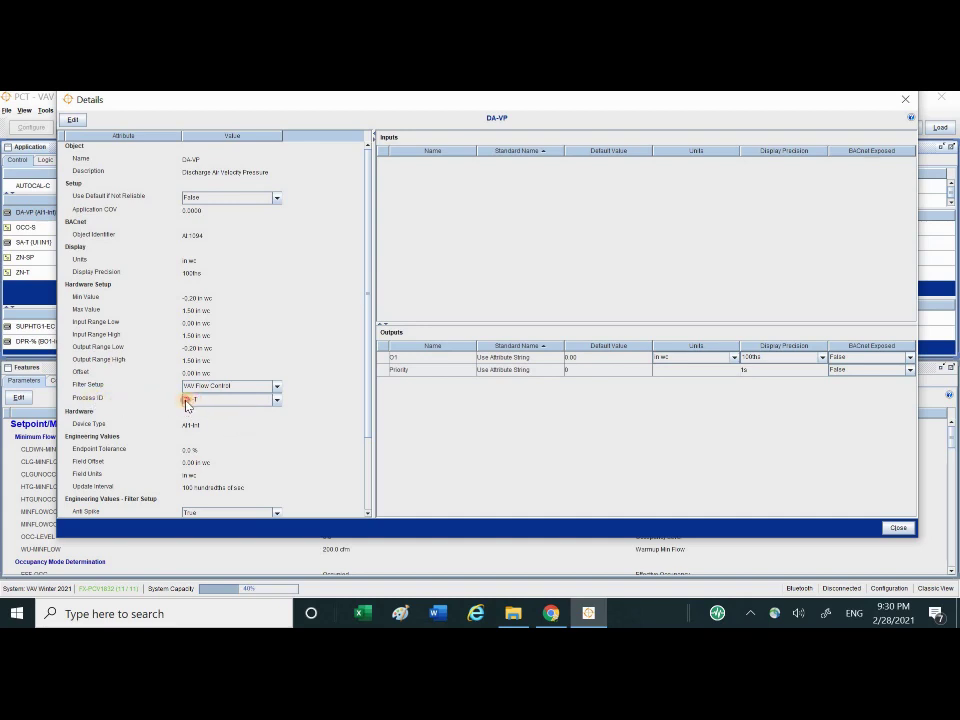
left_click(73, 119)
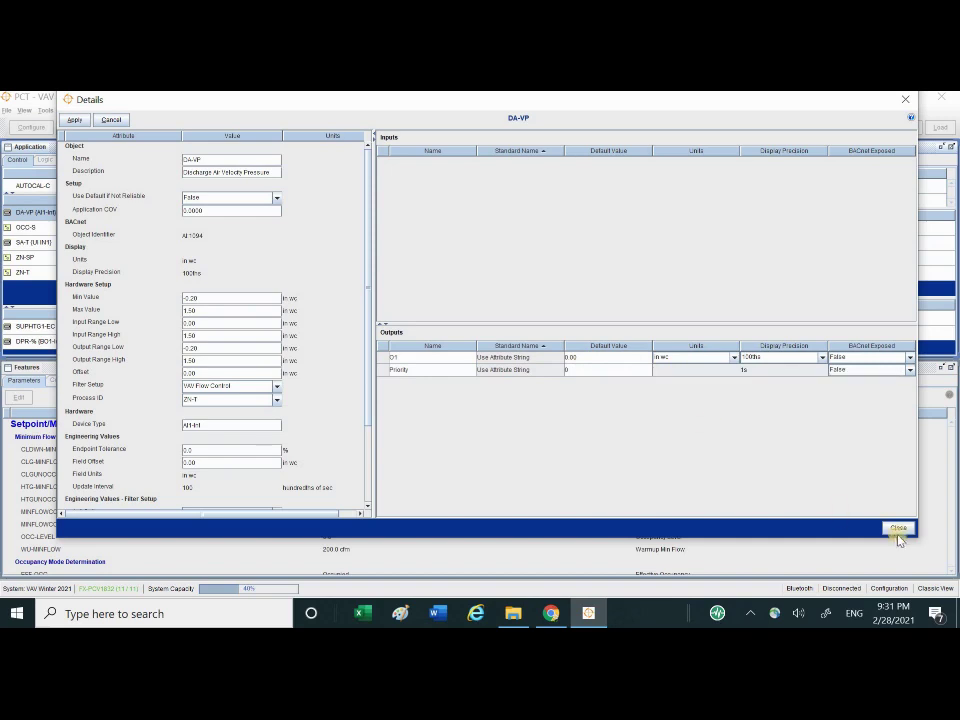
left_click(74, 119)
left_click(897, 527)
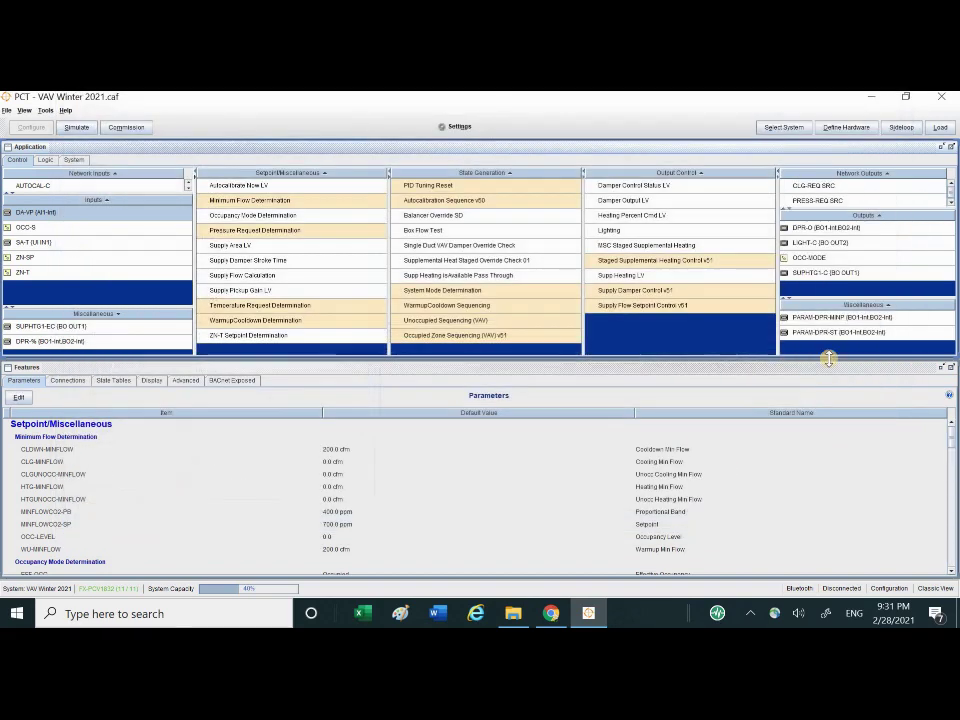
Edit the LIGHT-C output's details with Off as the relinquish default and I1 default value, then apply and close them
double_click(853, 245)
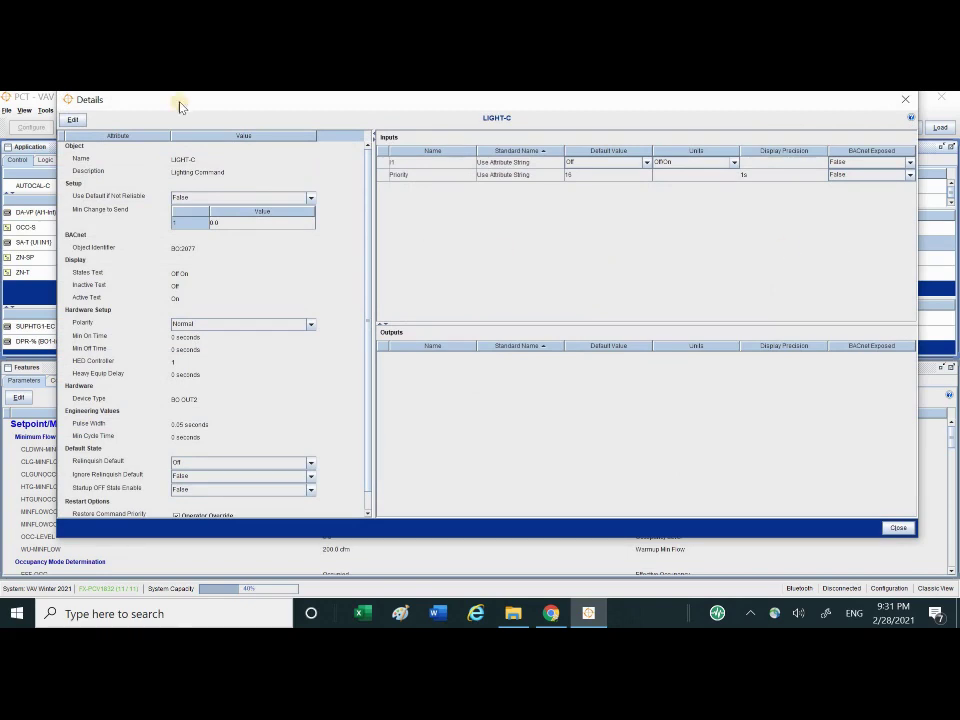
left_click(76, 120)
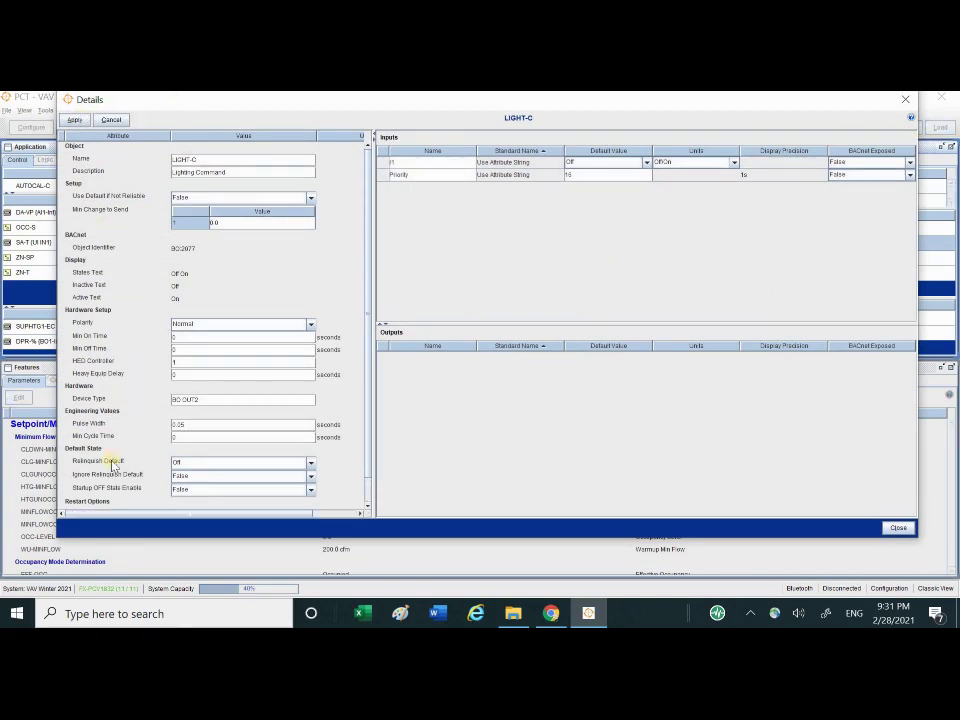
left_click(190, 464)
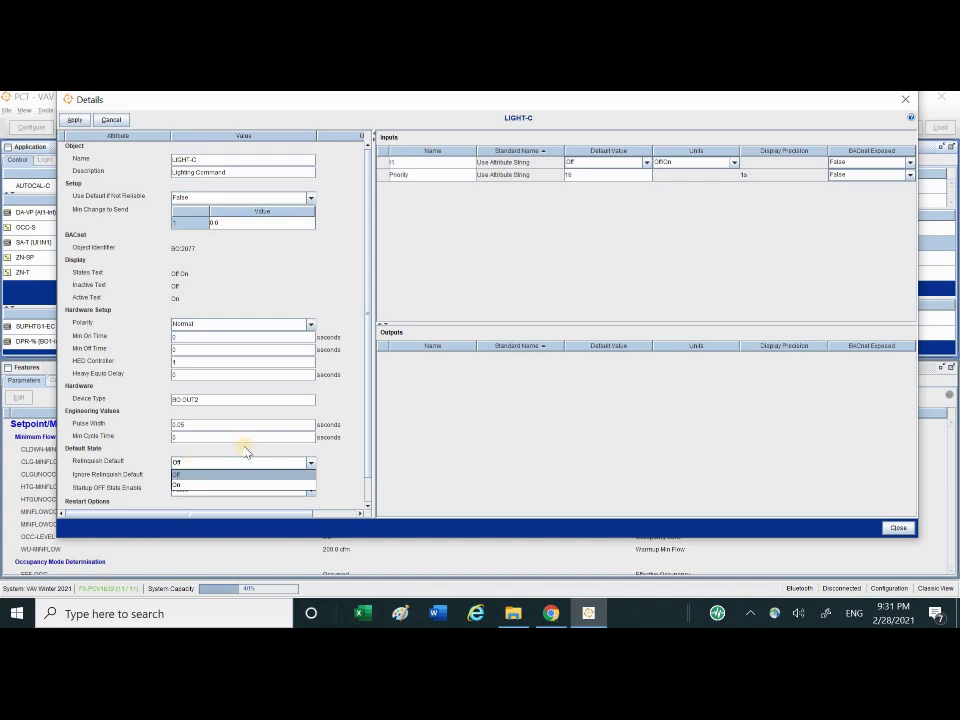
left_click(578, 165)
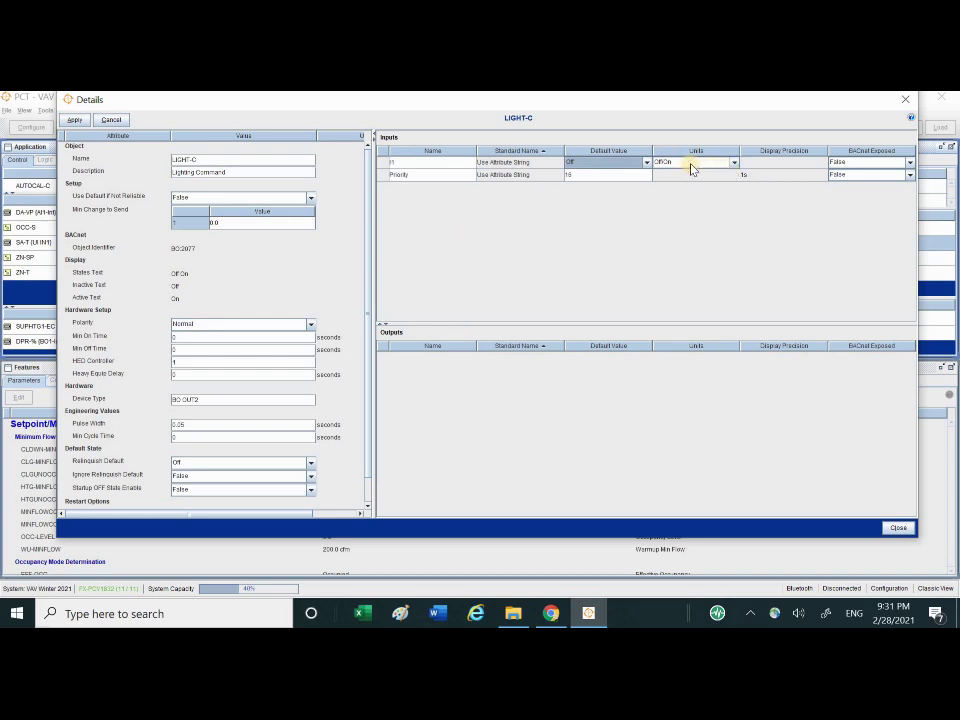
left_click(73, 121)
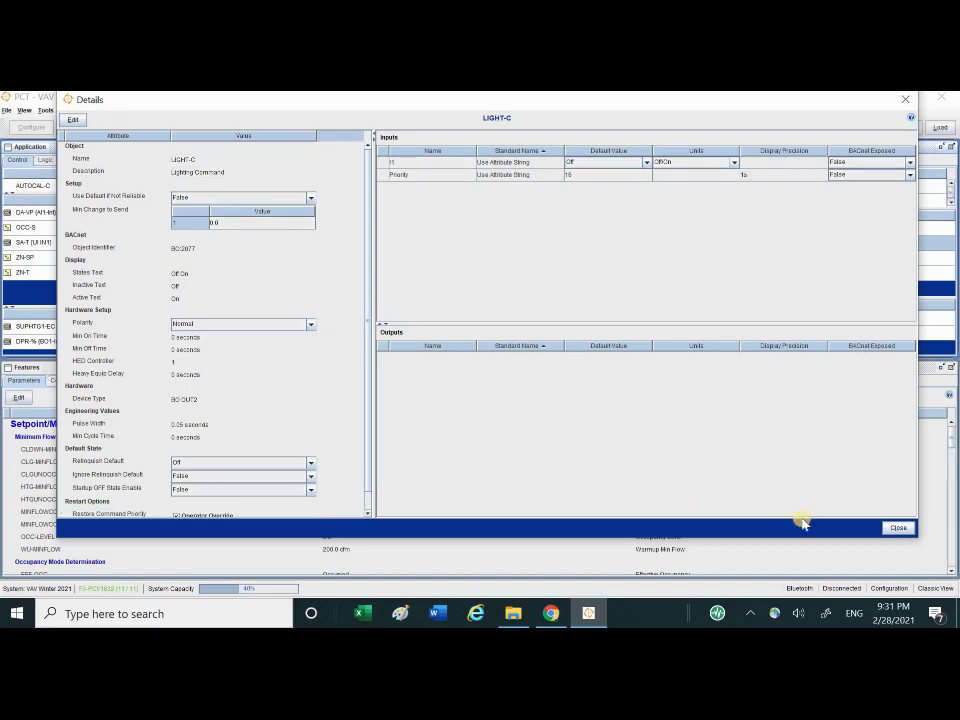
left_click(897, 528)
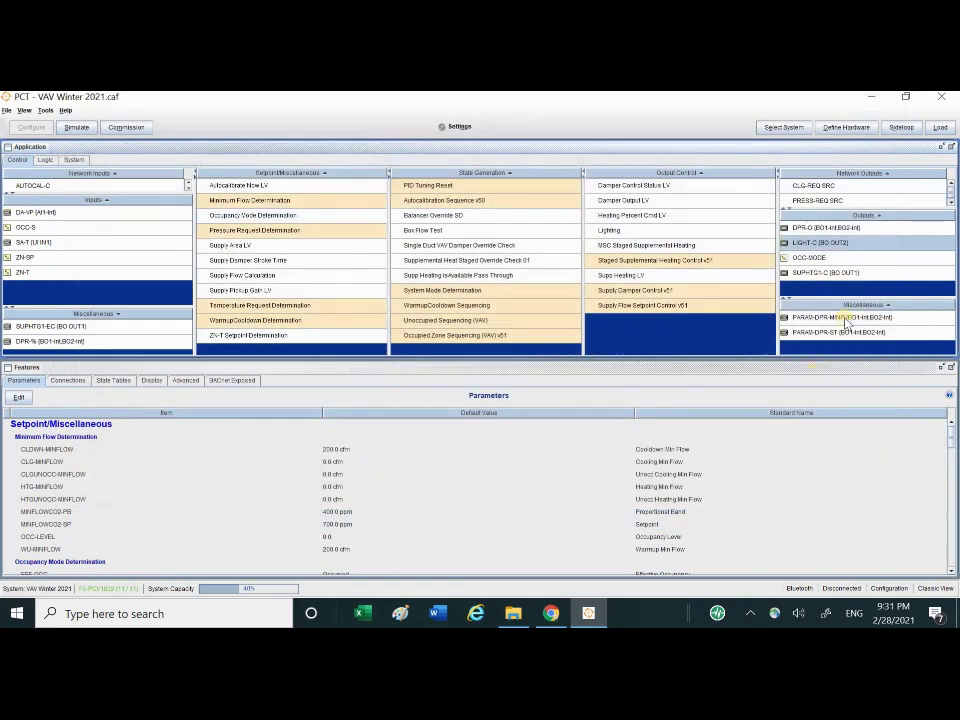
Open the OCC-MODE occupancy status output's details for editing, then apply and close them
right_click(822, 262)
left_click(828, 270)
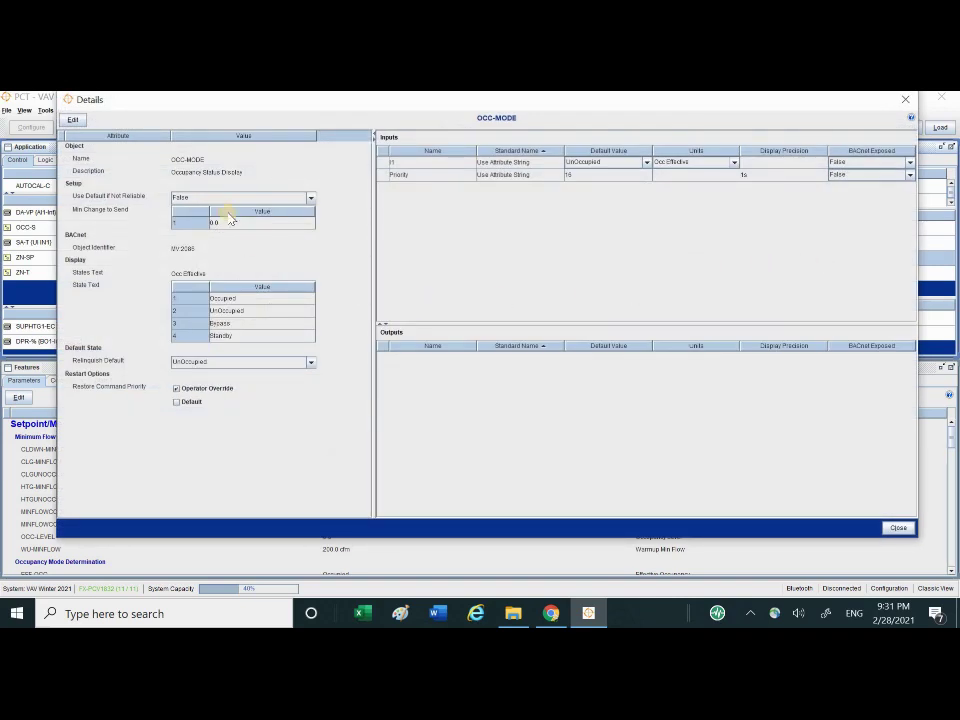
left_click(74, 120)
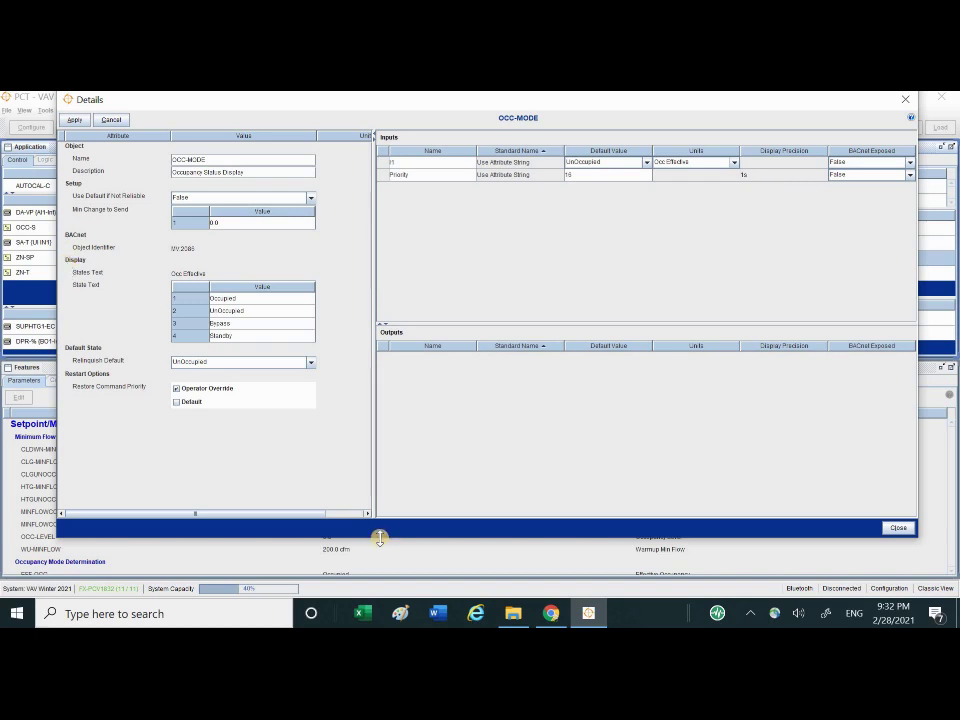
left_click(75, 120)
left_click(896, 528)
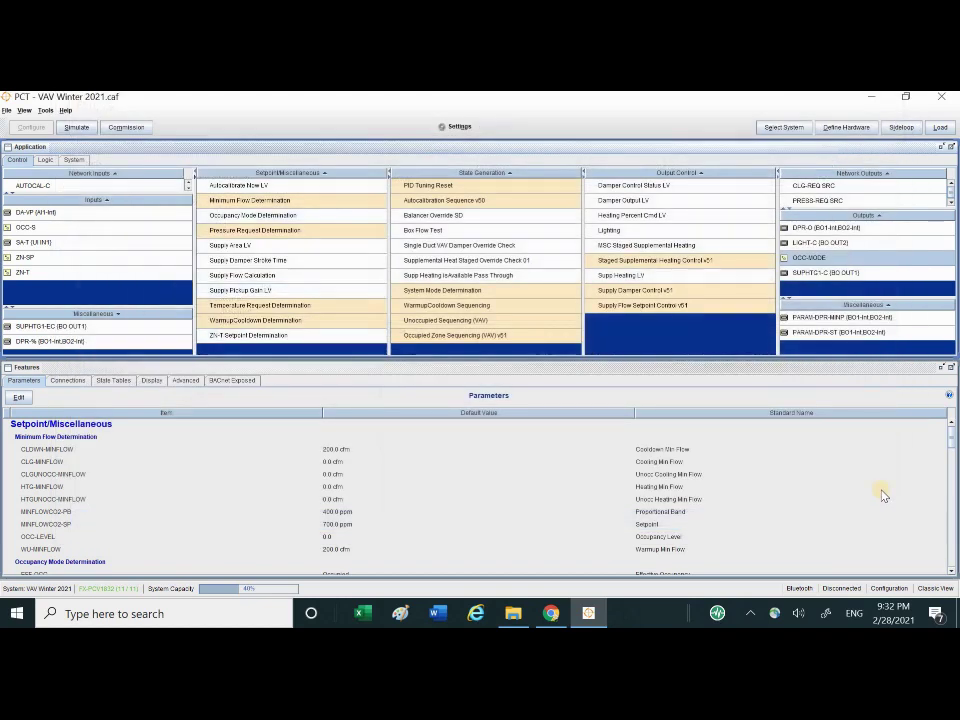
Review the LIGHT-C lighting command output's details again and close them
left_click(822, 243)
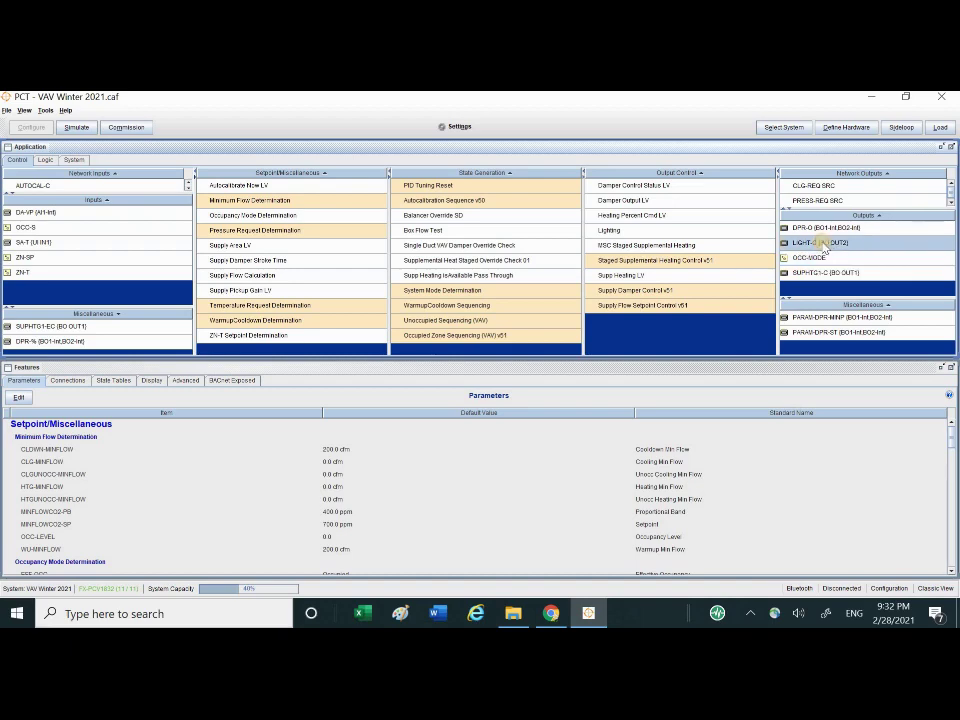
double_click(822, 243)
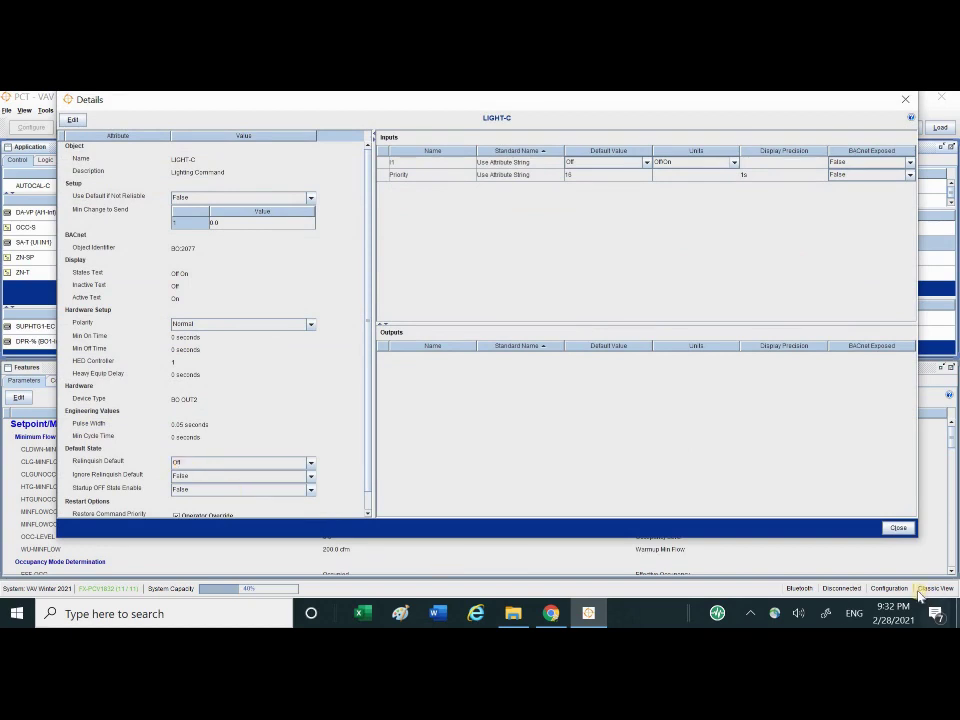
left_click(898, 529)
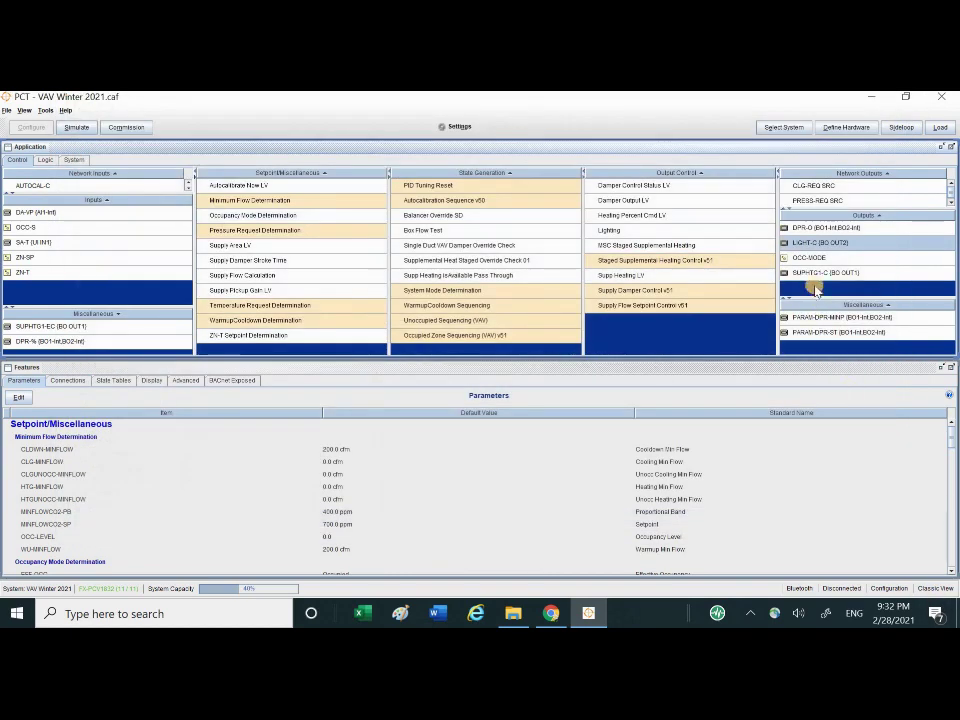
Edit the SUPHTG1-C output's details, keeping Off as the I1 default value, then apply and close them
double_click(828, 276)
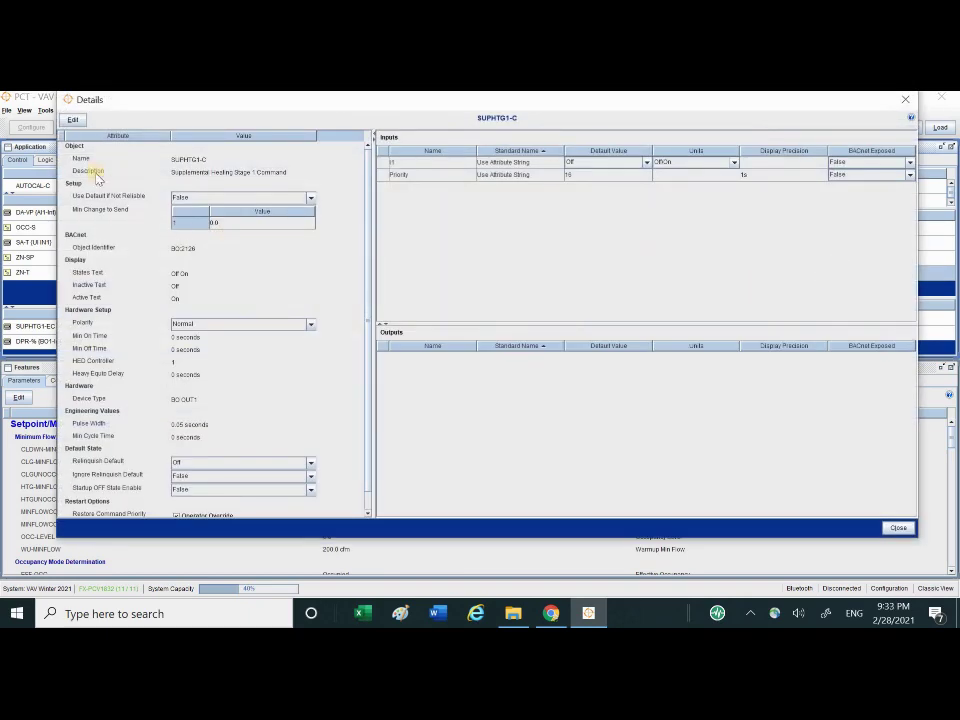
left_click(75, 120)
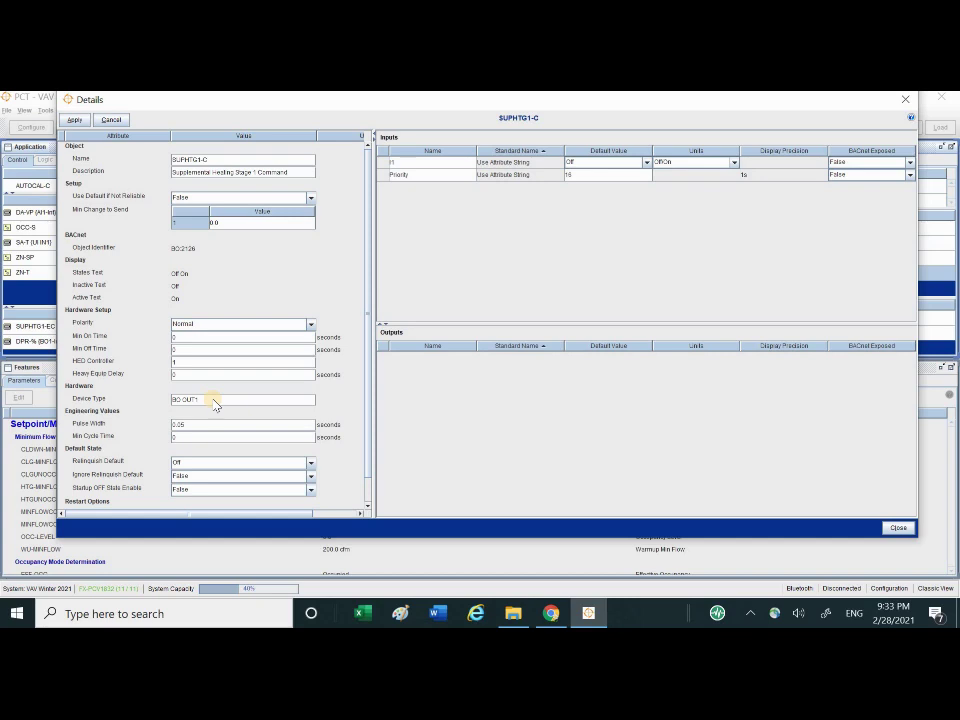
double_click(190, 401)
left_click(583, 164)
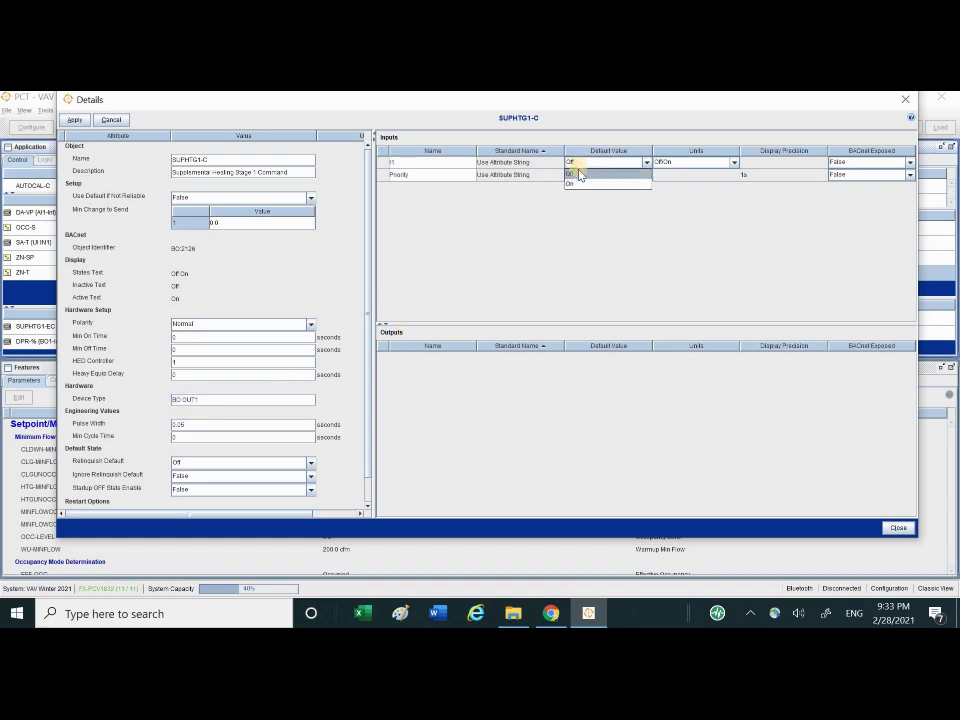
left_click(577, 175)
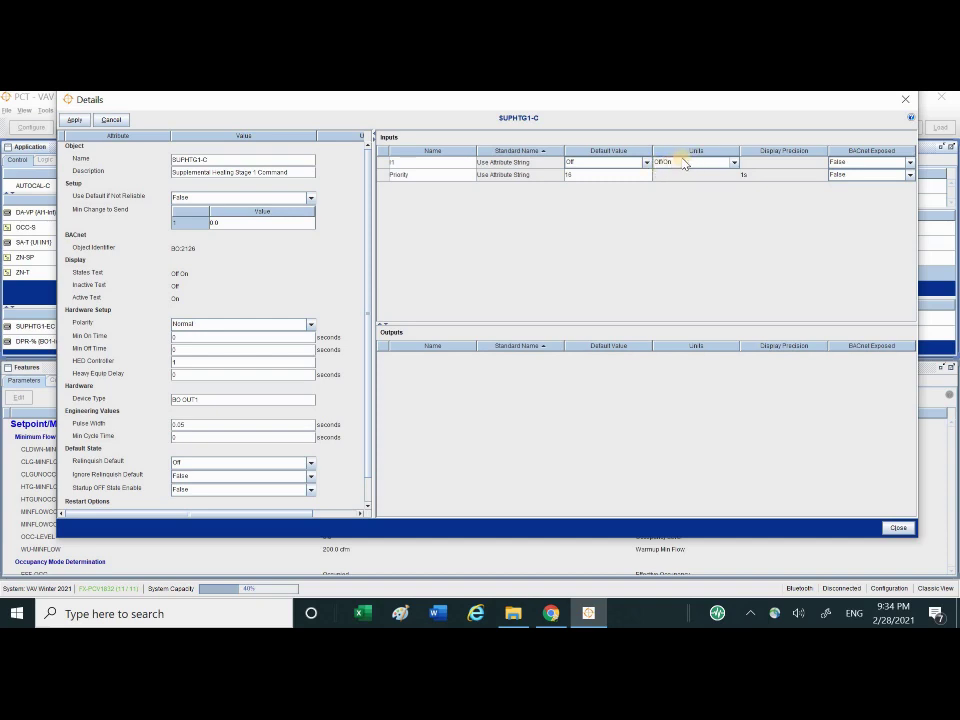
left_click(75, 121)
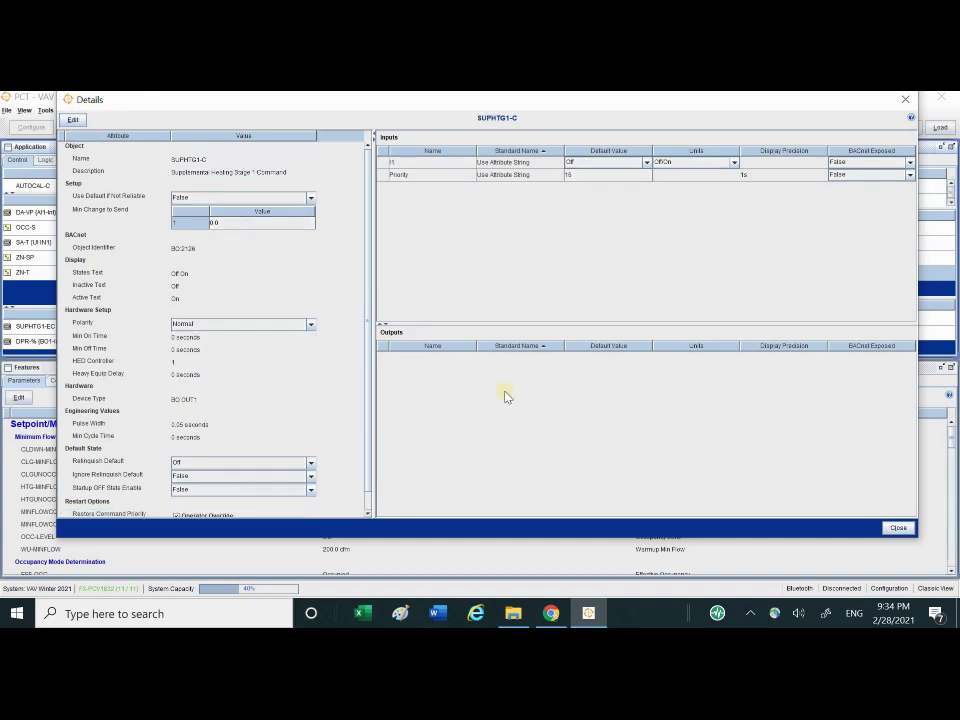
left_click(897, 527)
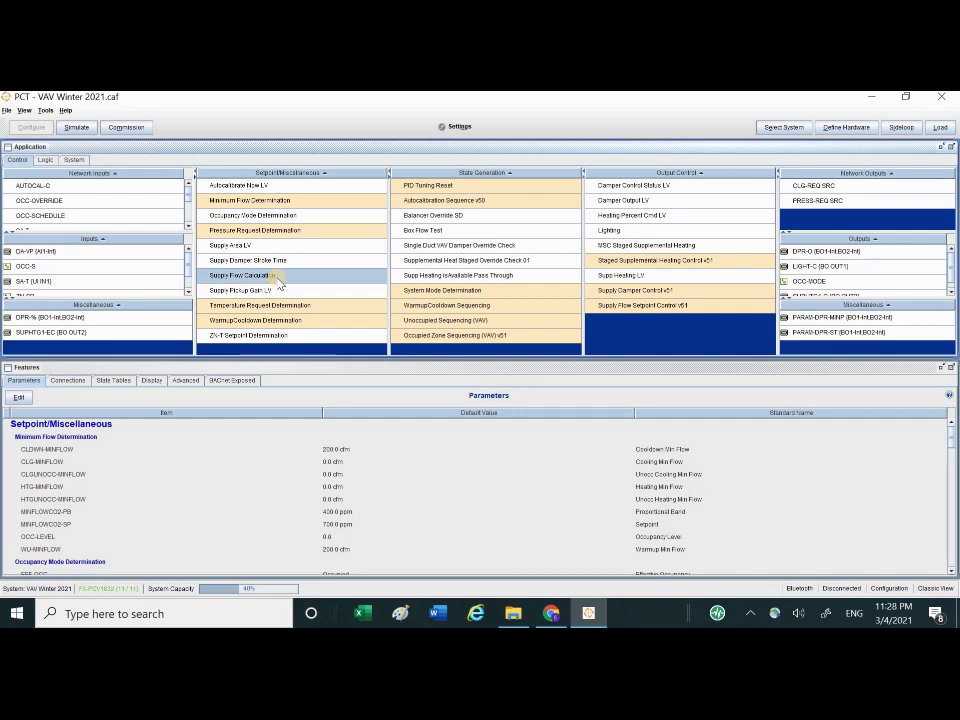
Examine the Area input's default value and units and the Pickup Gain in the Supply Flow Calculation details, then close them
double_click(280, 284)
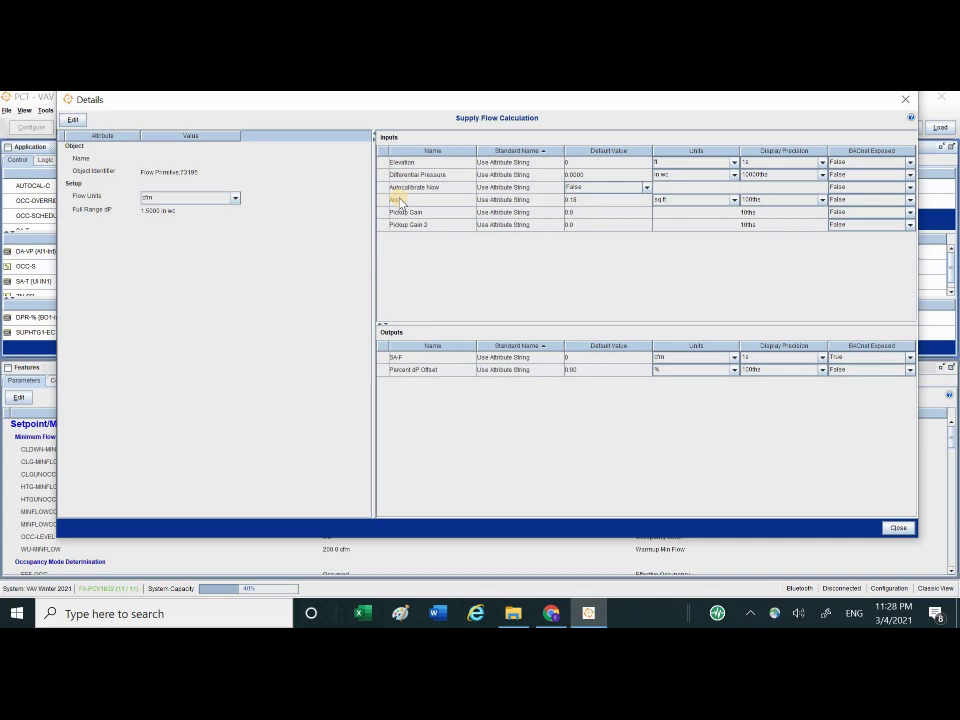
left_click(73, 119)
double_click(405, 199)
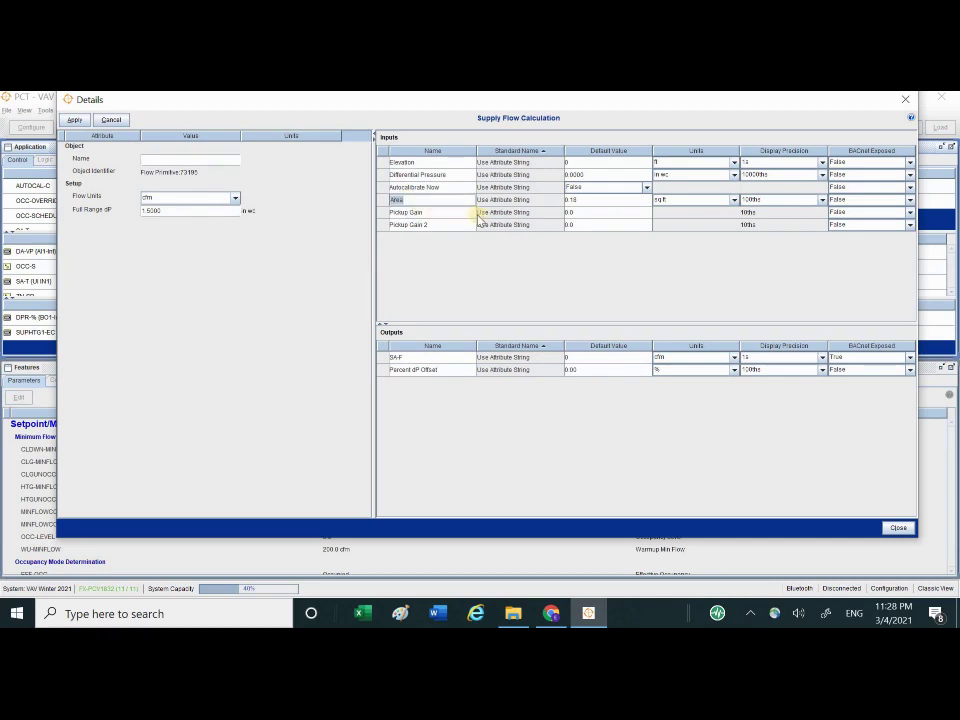
double_click(566, 204)
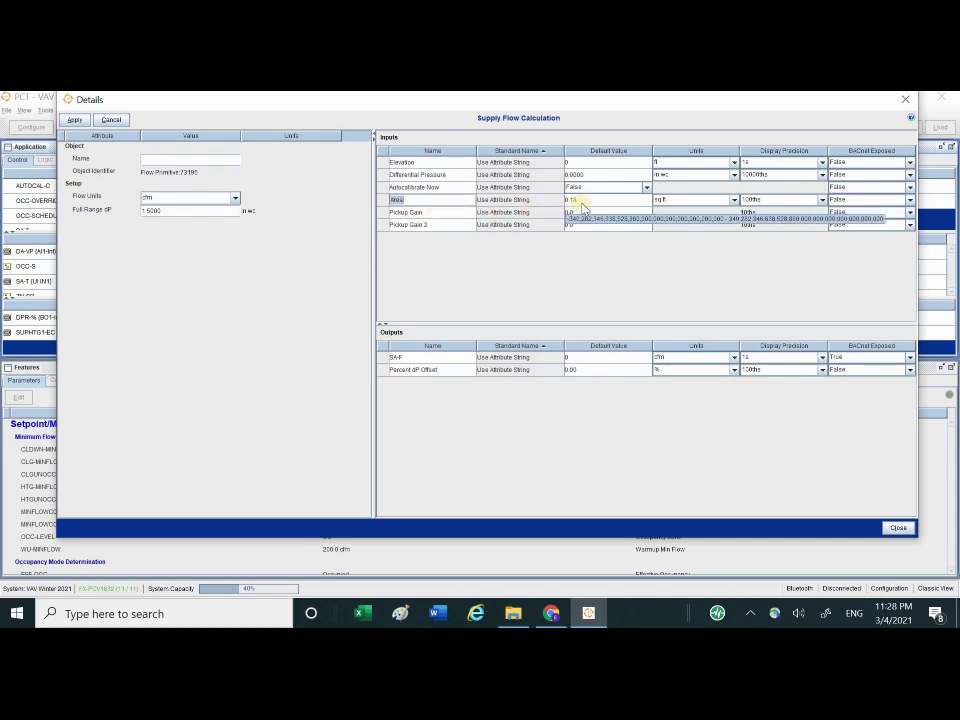
left_click(667, 204)
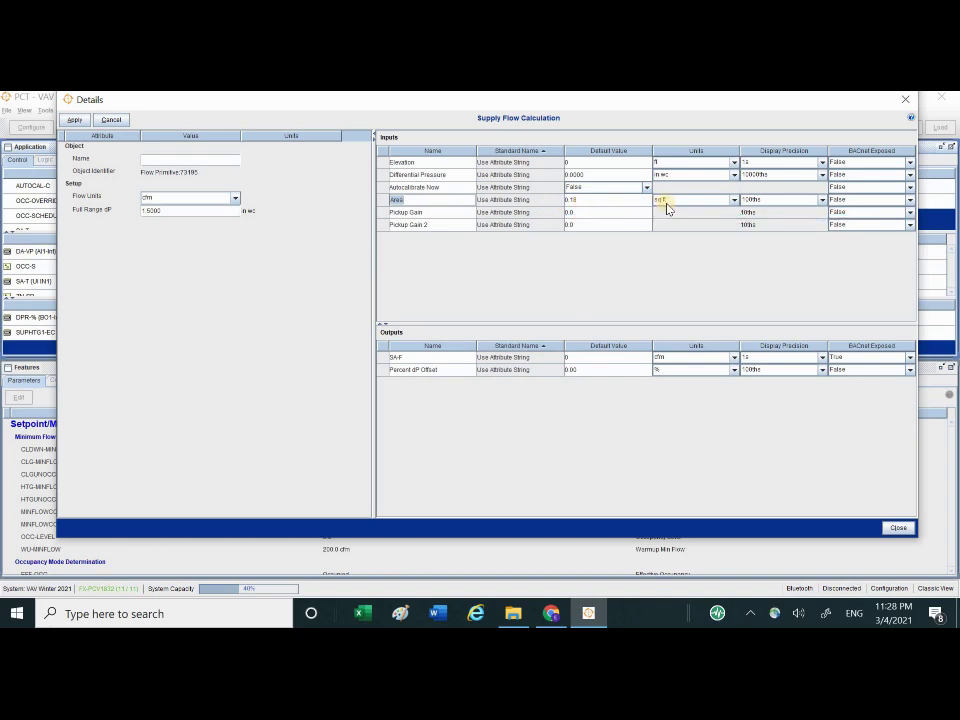
left_click(569, 214)
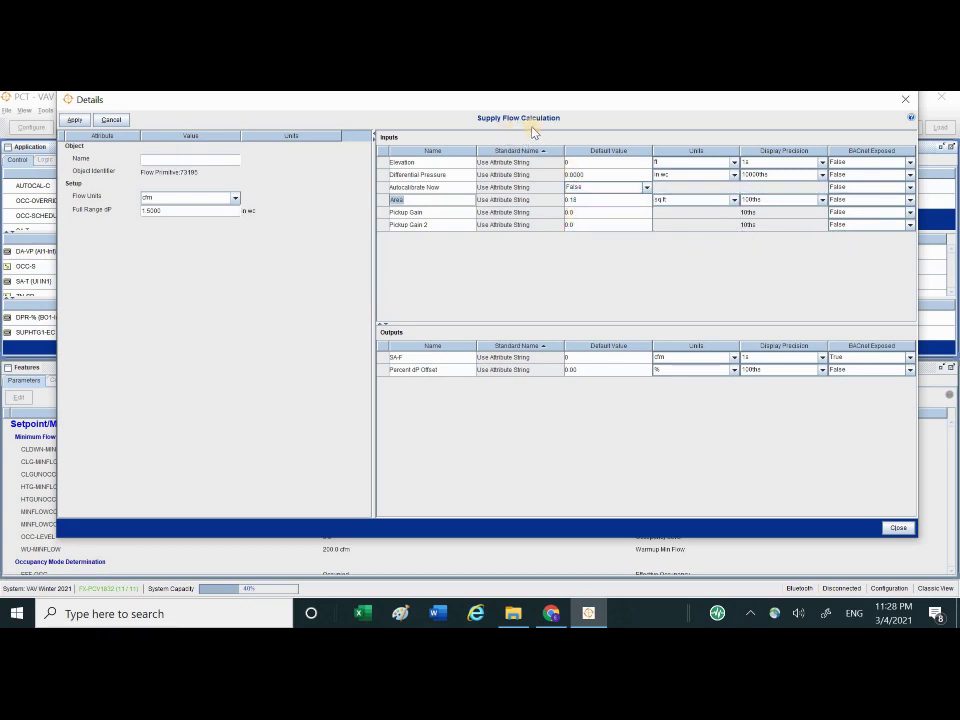
left_click(904, 531)
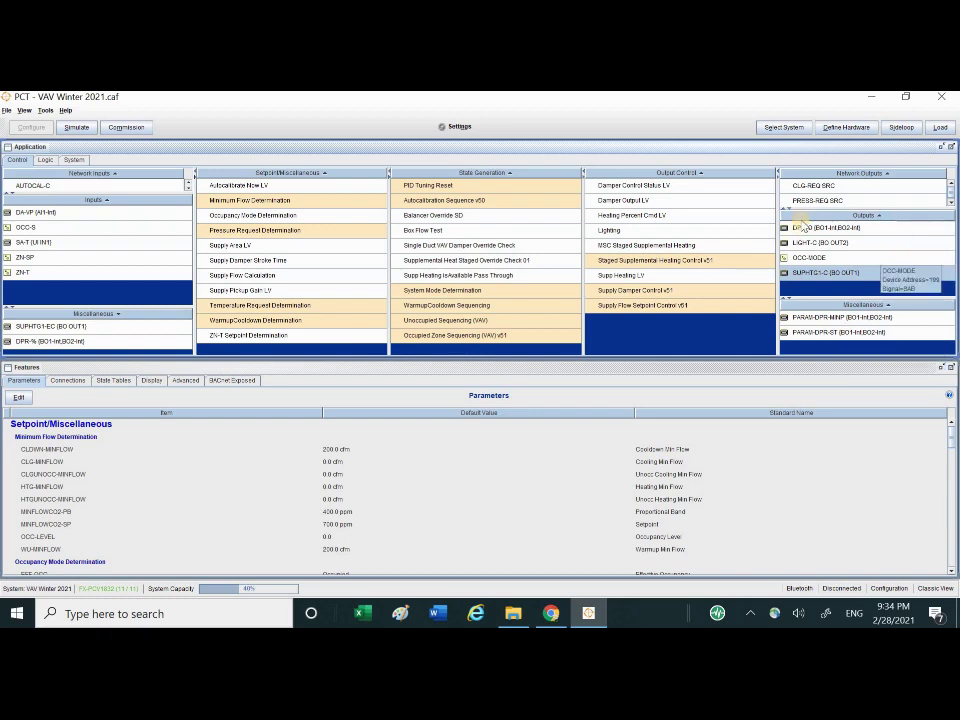
Define the field device hardware as the FX-PCV1832 controller with the device name VAV Winter 2021
left_click(836, 127)
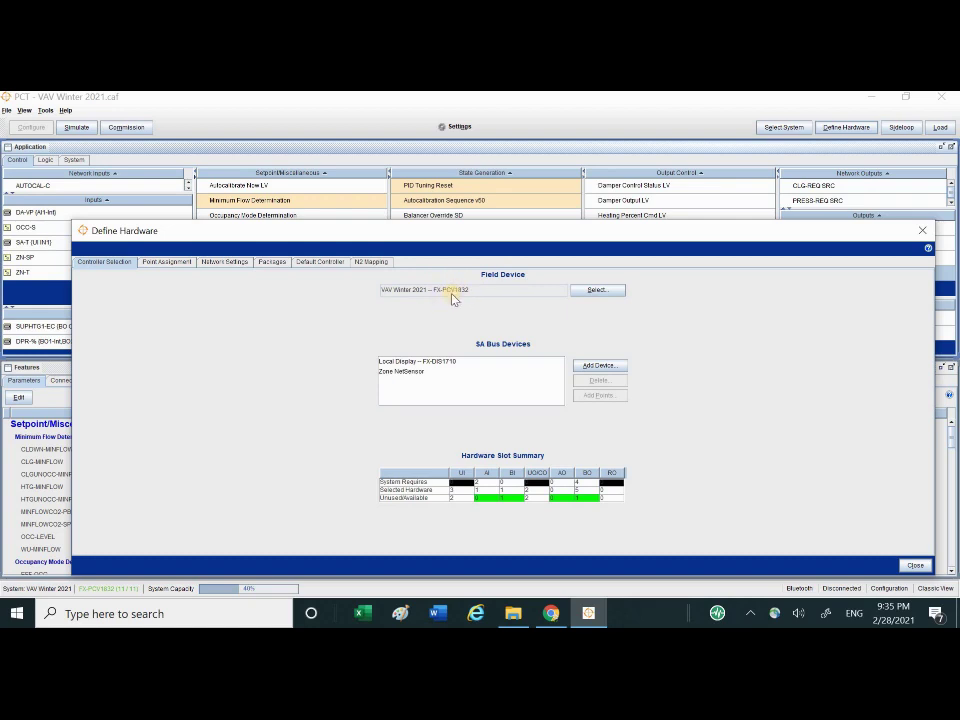
left_click(597, 291)
scroll(246, 338, "down", 3)
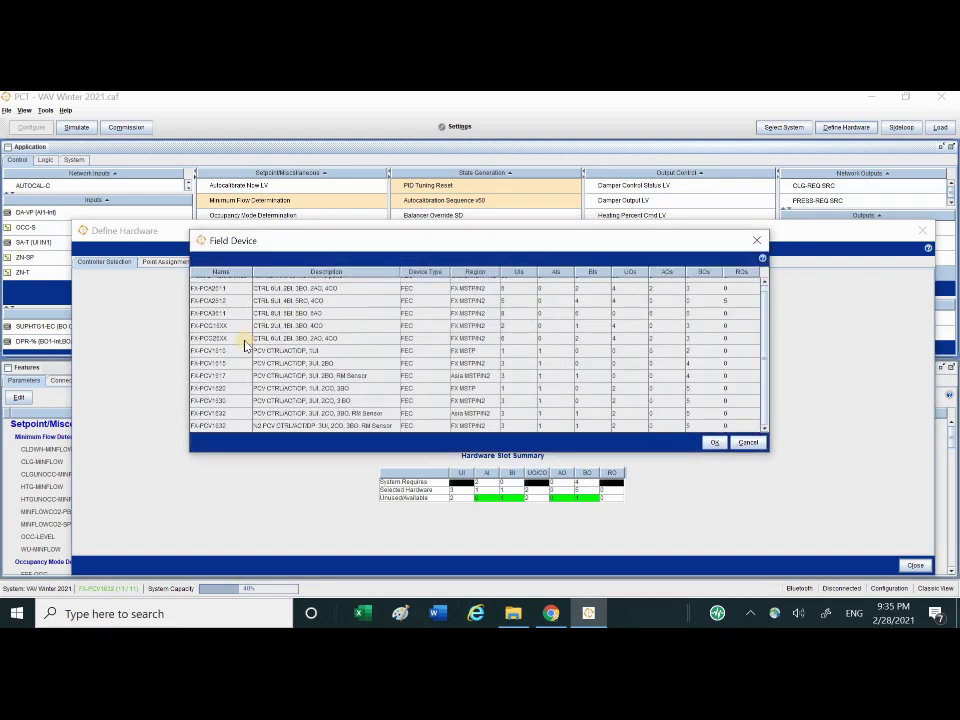
left_click(225, 425)
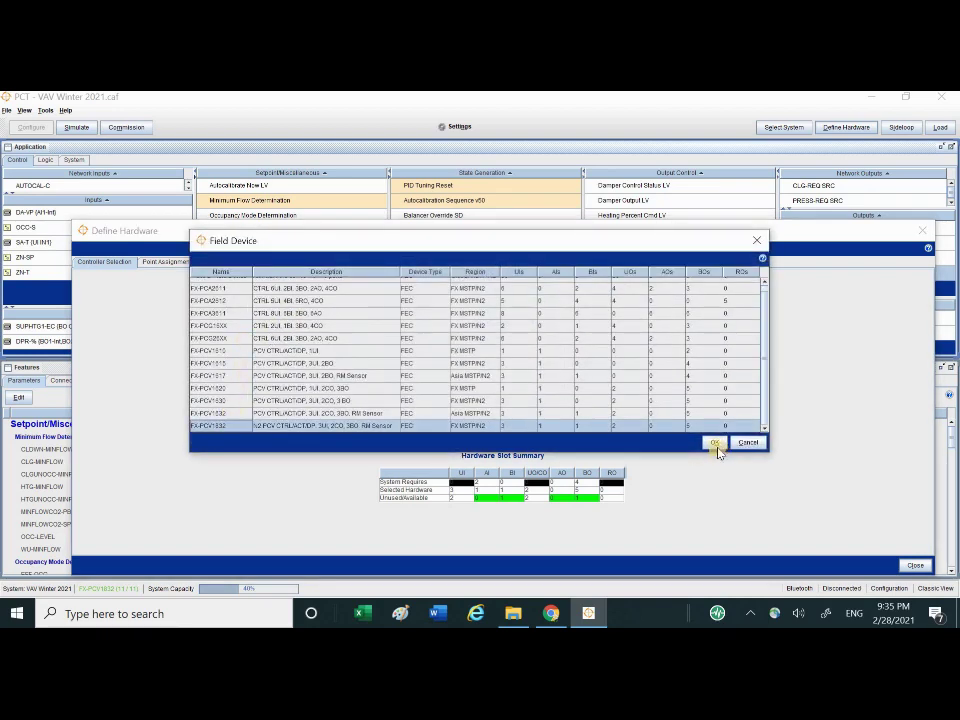
left_click(716, 444)
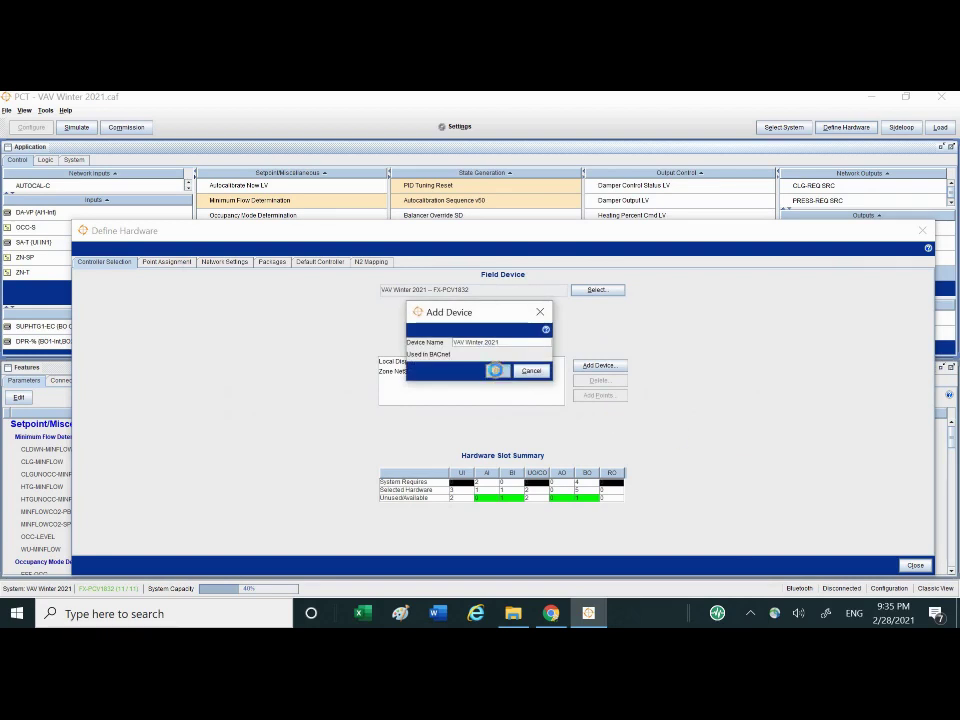
left_click(498, 374)
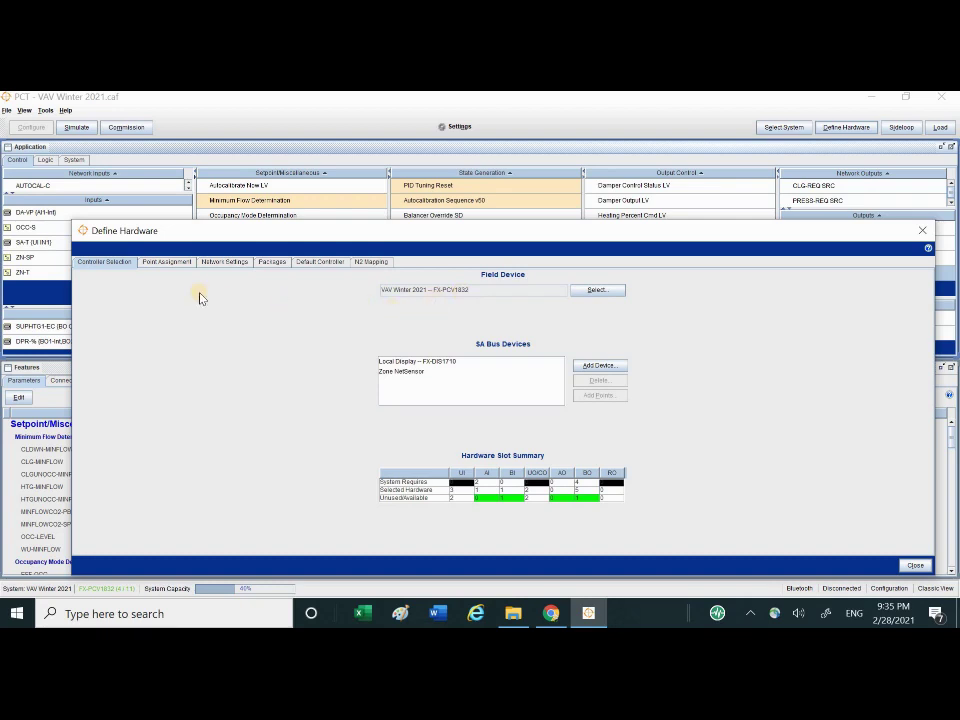
Examine the point assignments of the SA-T, DA-VP, LIGHT-C, SUPHTG1-C and both DPR-O points on the controller
left_click(177, 261)
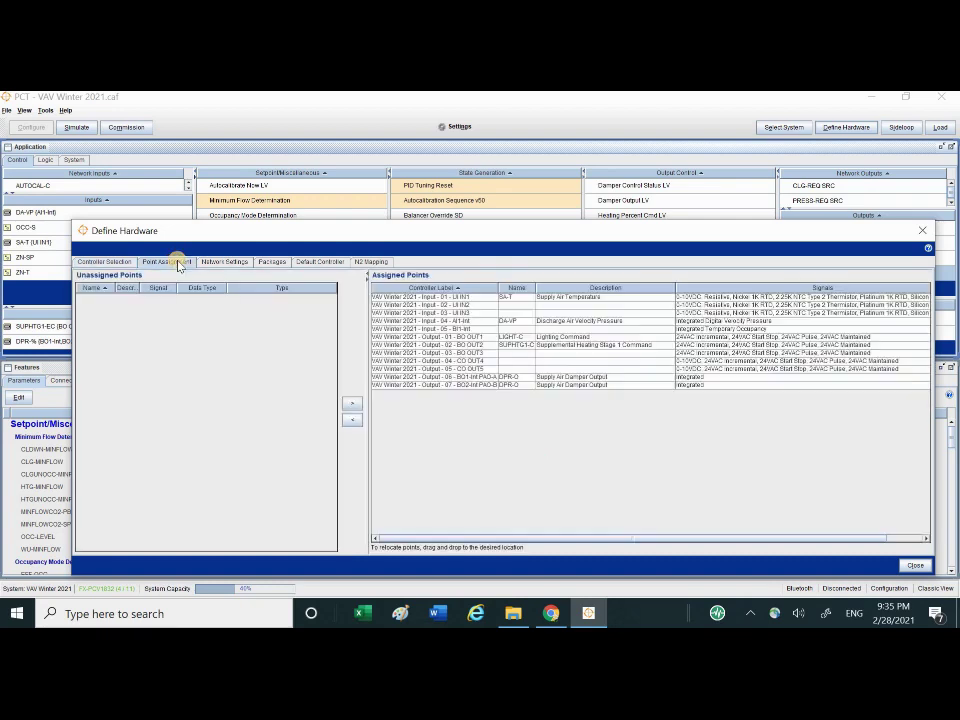
left_click(517, 299)
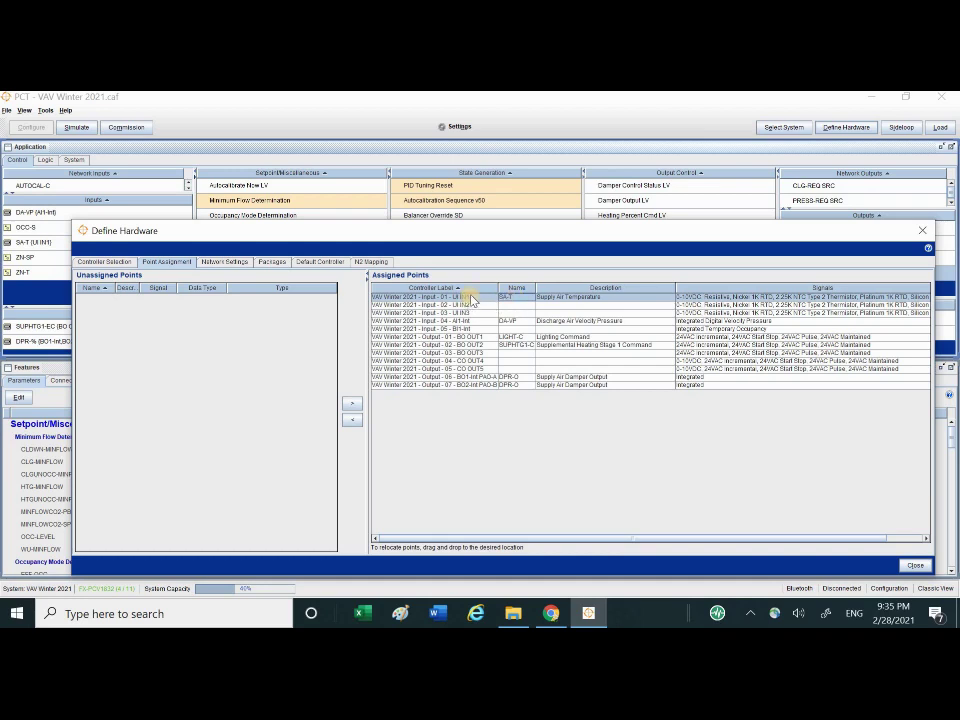
left_click(508, 322)
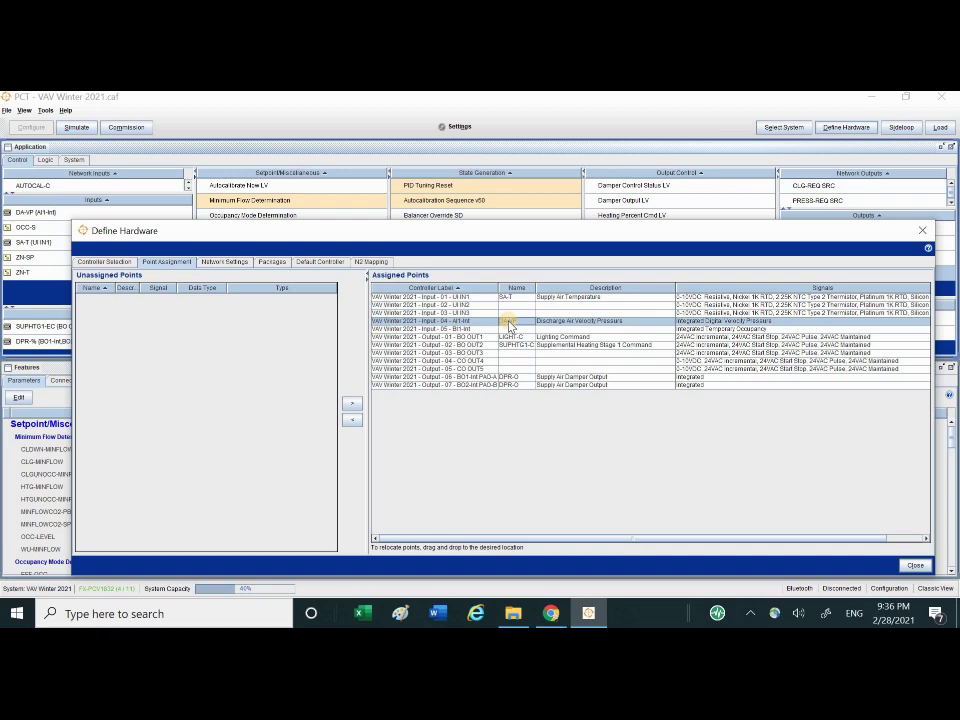
left_click_drag(509, 325, 457, 328)
left_click(518, 338)
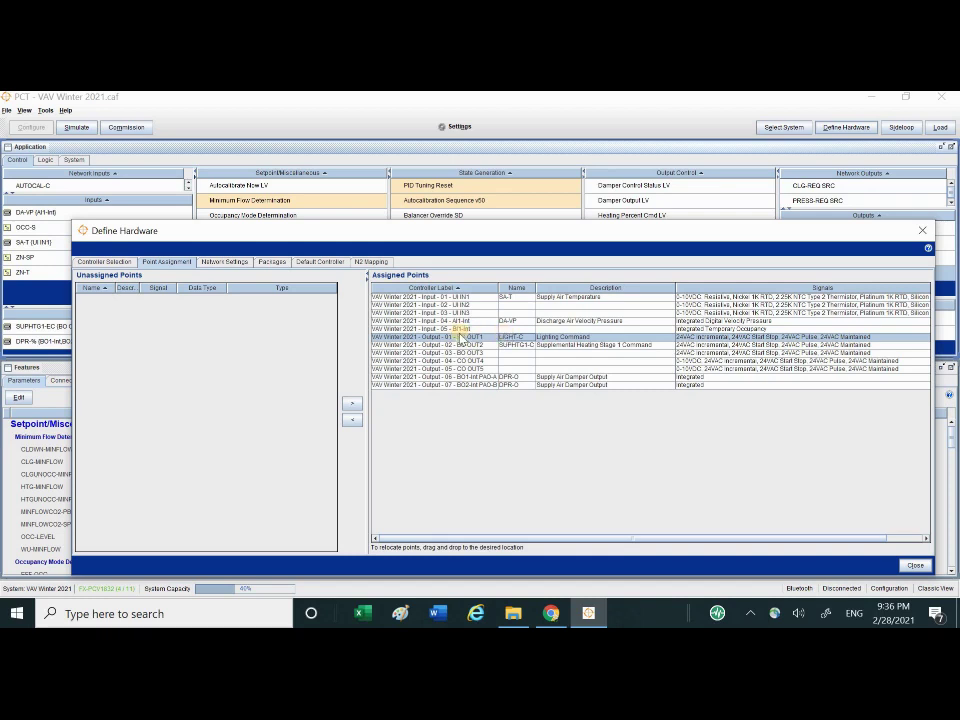
left_click(522, 346)
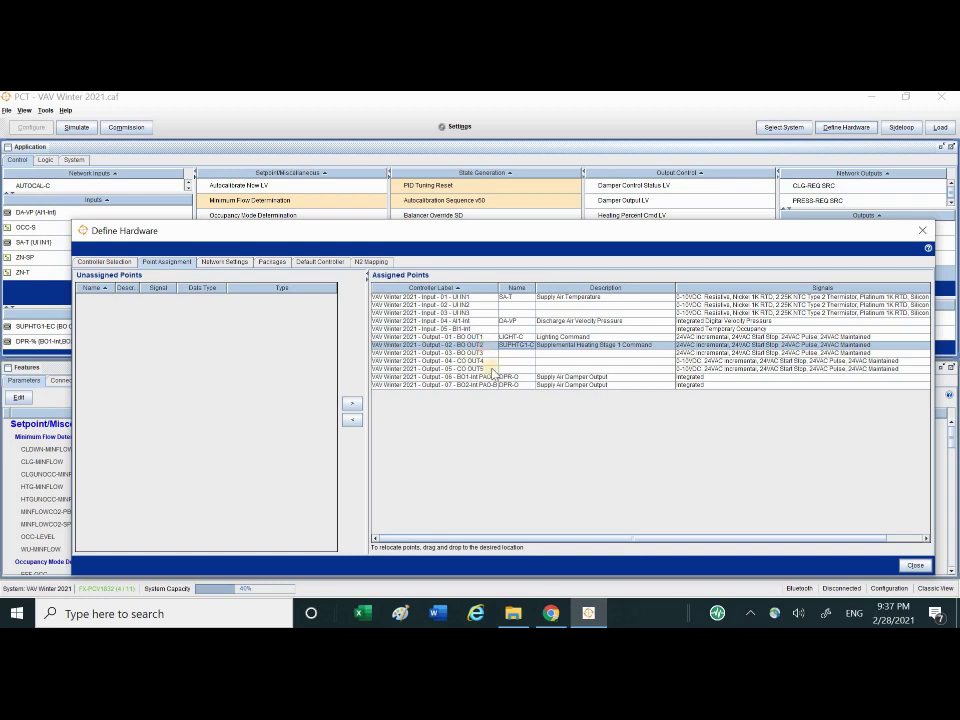
left_click(515, 378)
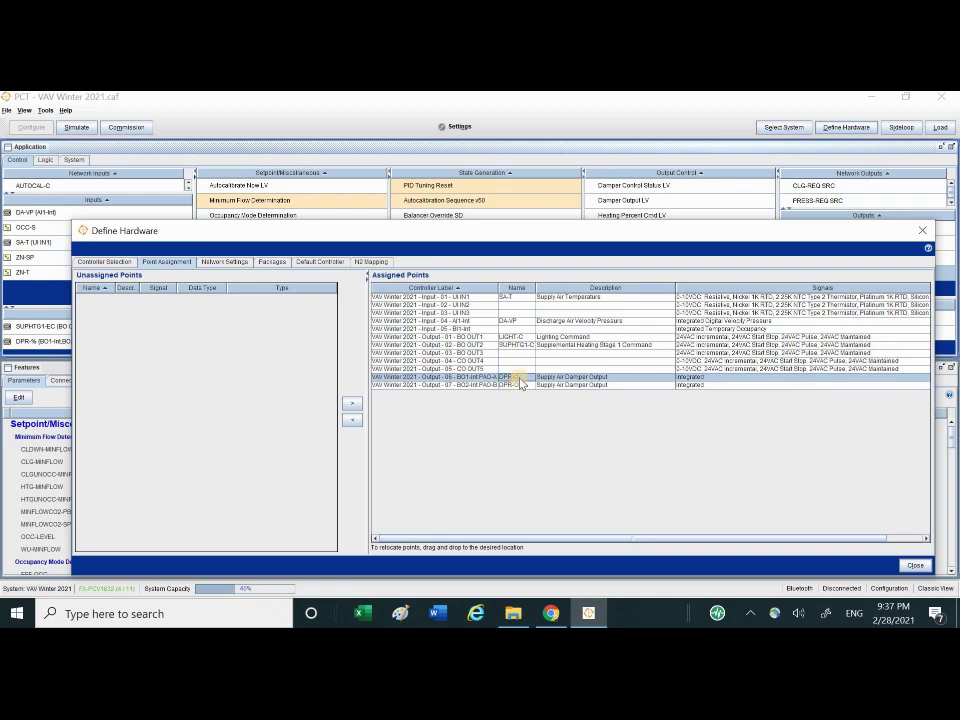
left_click(518, 384)
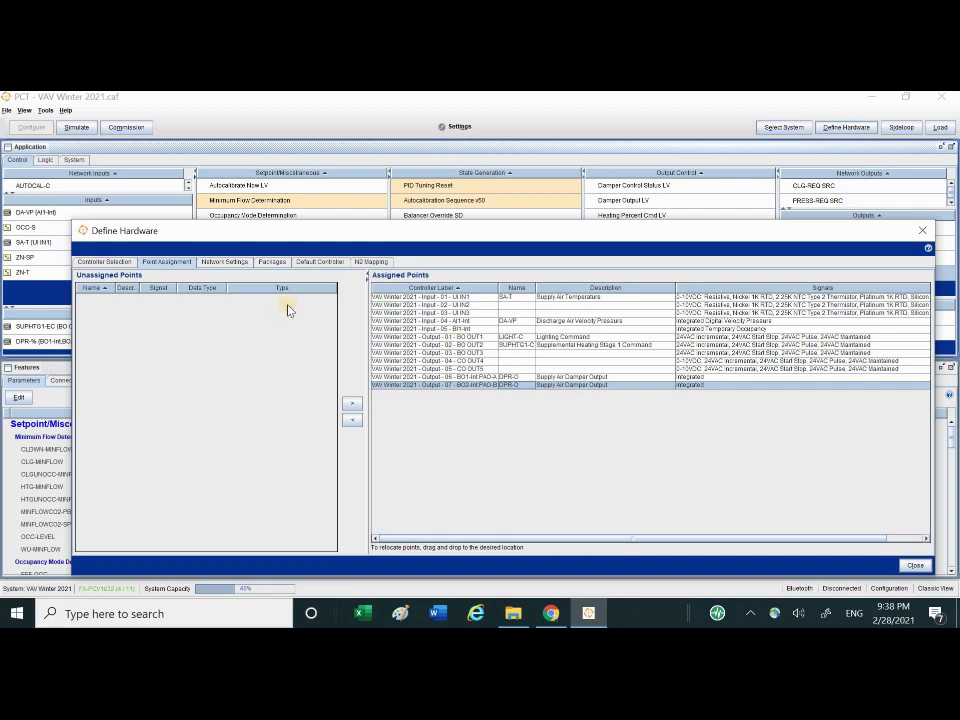
Set the field device's address to 11 and its BACnet instance number to 11 in the network settings, then close the hardware definition
left_click(223, 262)
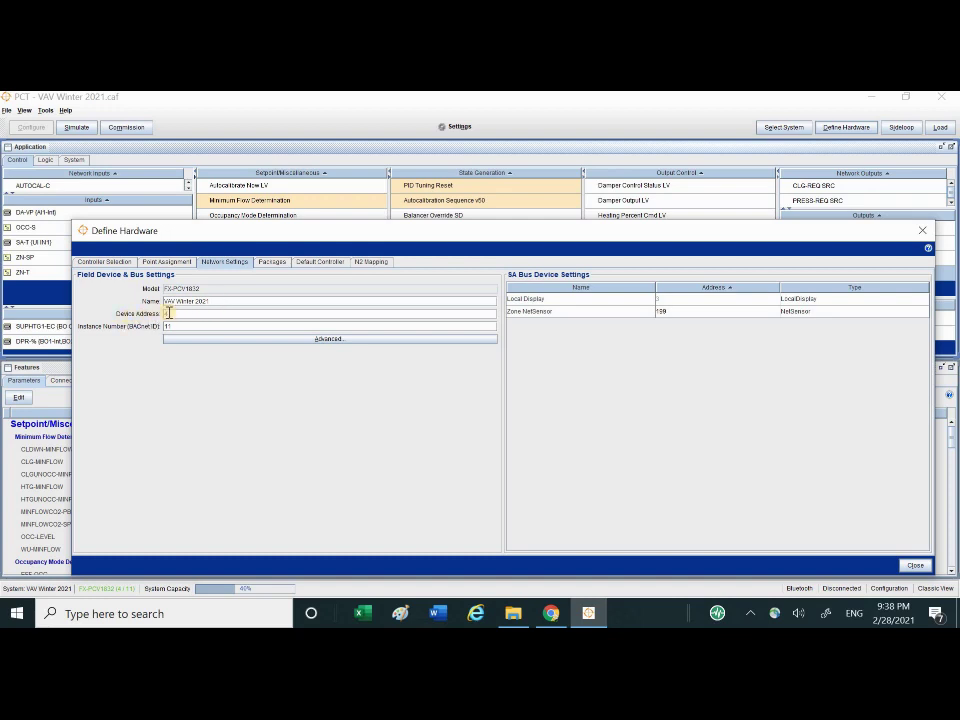
mouse_move(174, 313)
key("BackSpace")
type("10")
left_click(168, 327)
type("11")
left_click(914, 565)
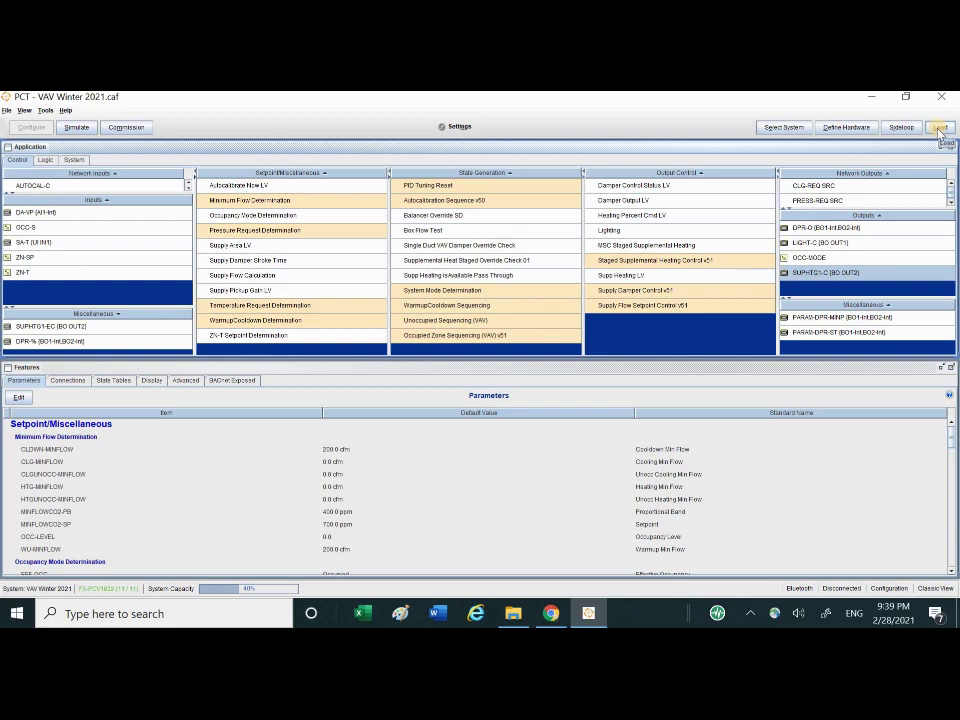
Start loading the device, save the application changes, and keep the Bluetooth baud rate at 38400
left_click(940, 128)
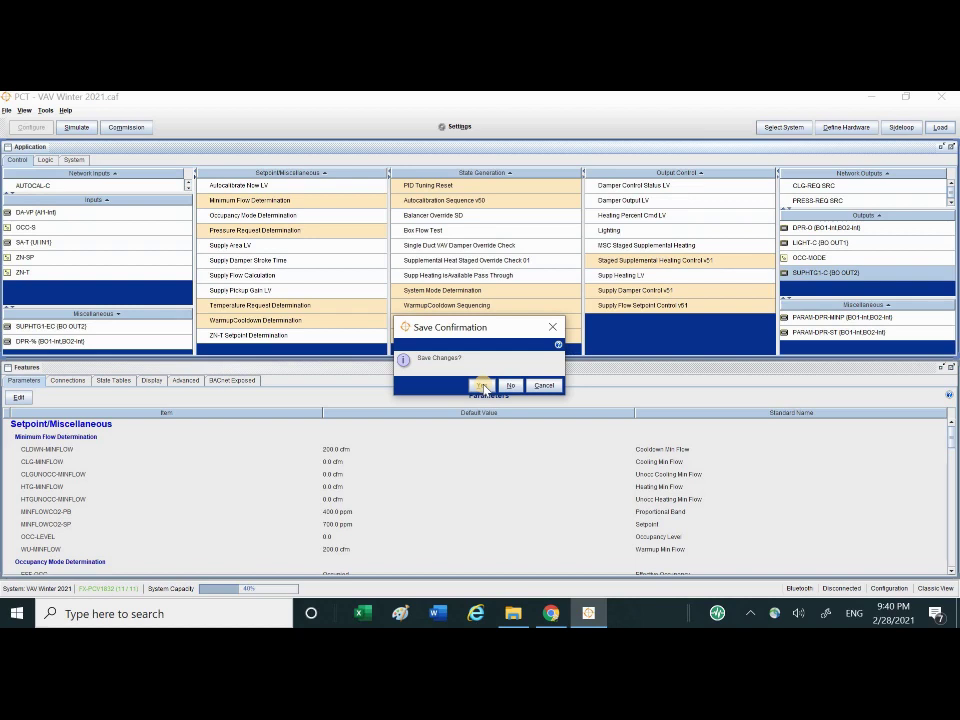
left_click(482, 386)
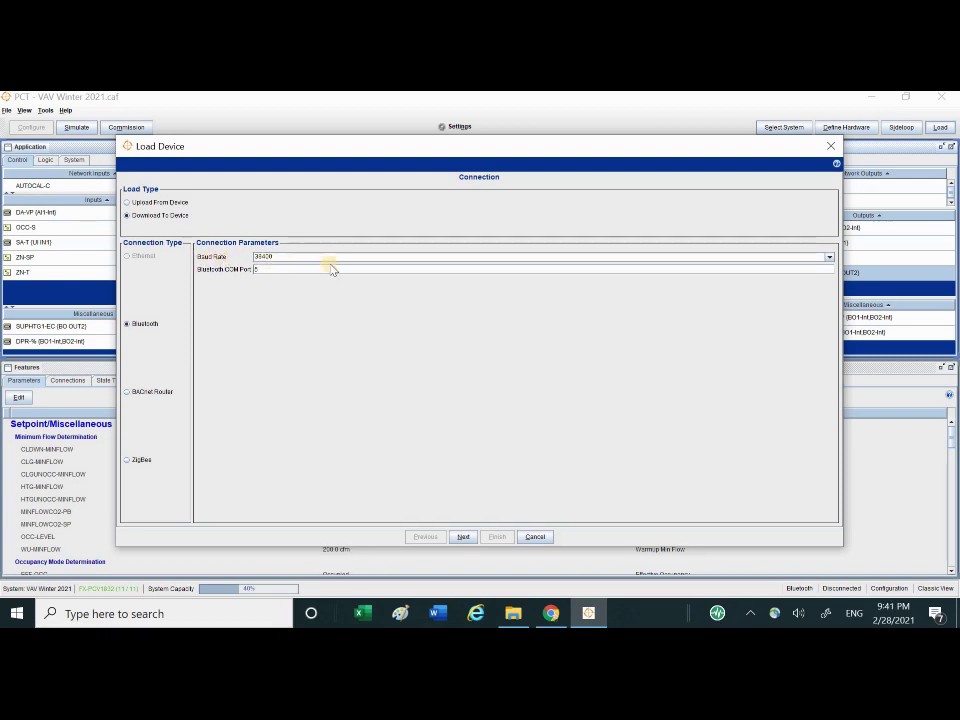
left_click(829, 257)
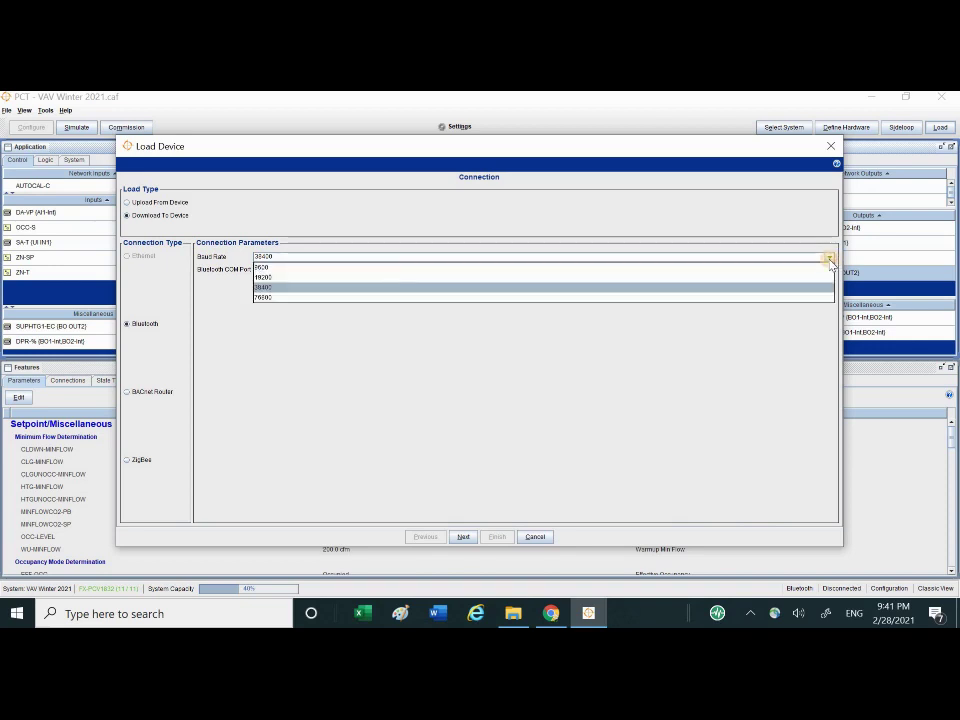
left_click(276, 289)
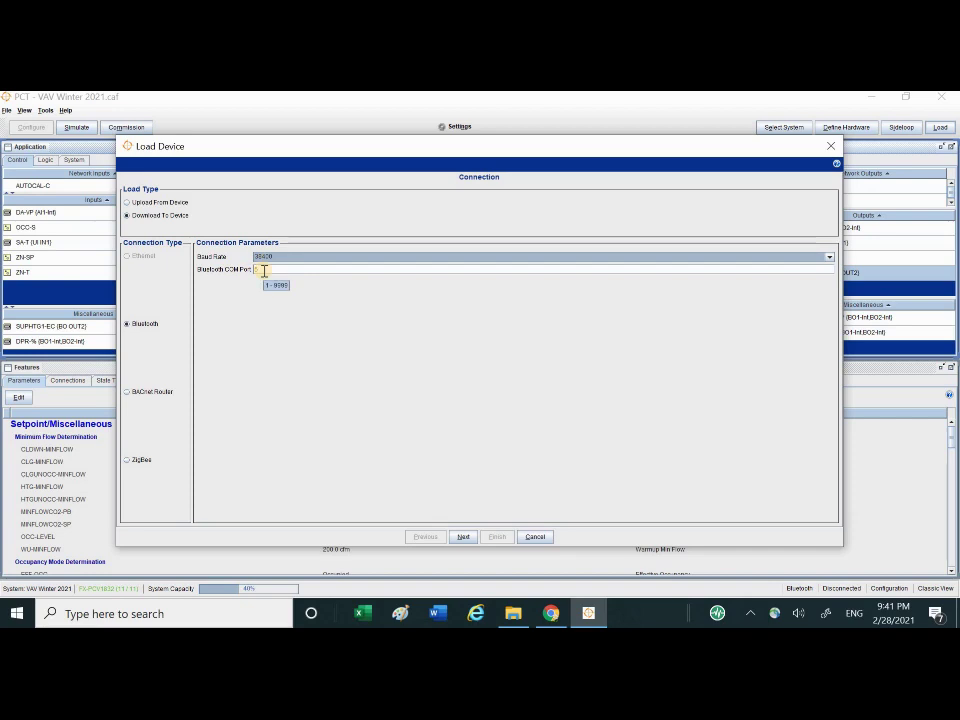
Switch to the Windows Bluetooth settings and examine the paired FX-BTCVT converter ending in 97:C6
left_click(754, 617)
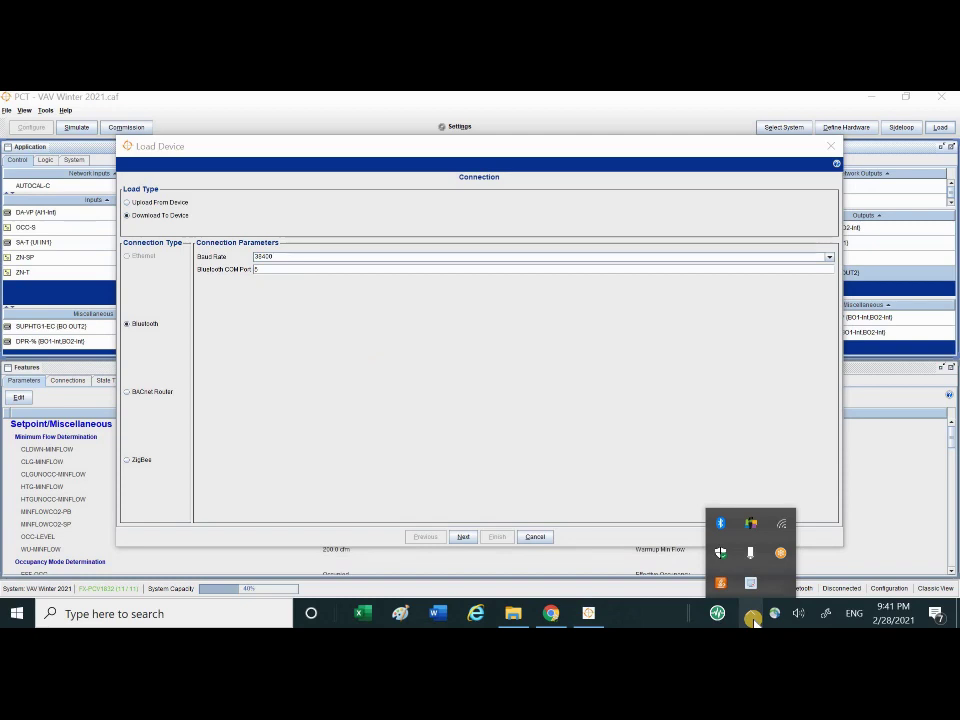
double_click(722, 527)
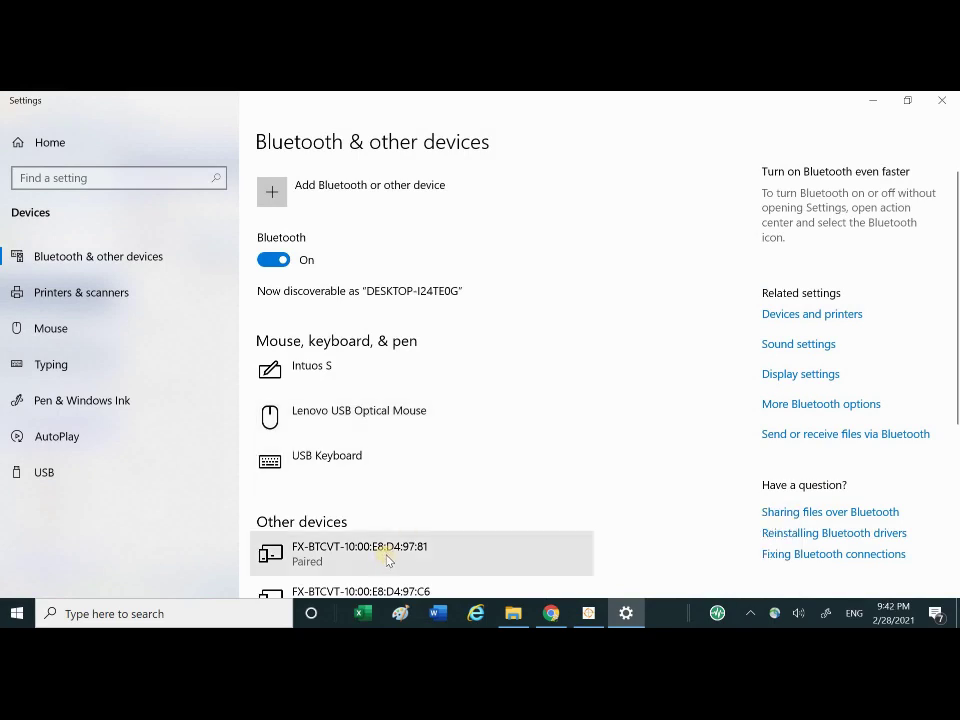
scroll(438, 521, "down", 3)
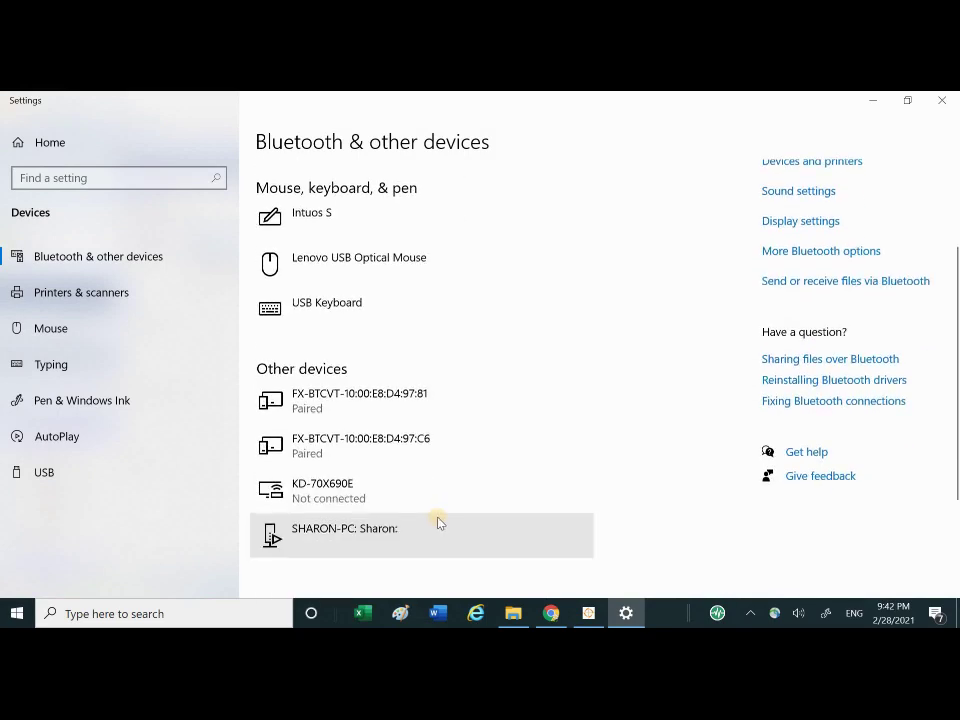
left_click(427, 453)
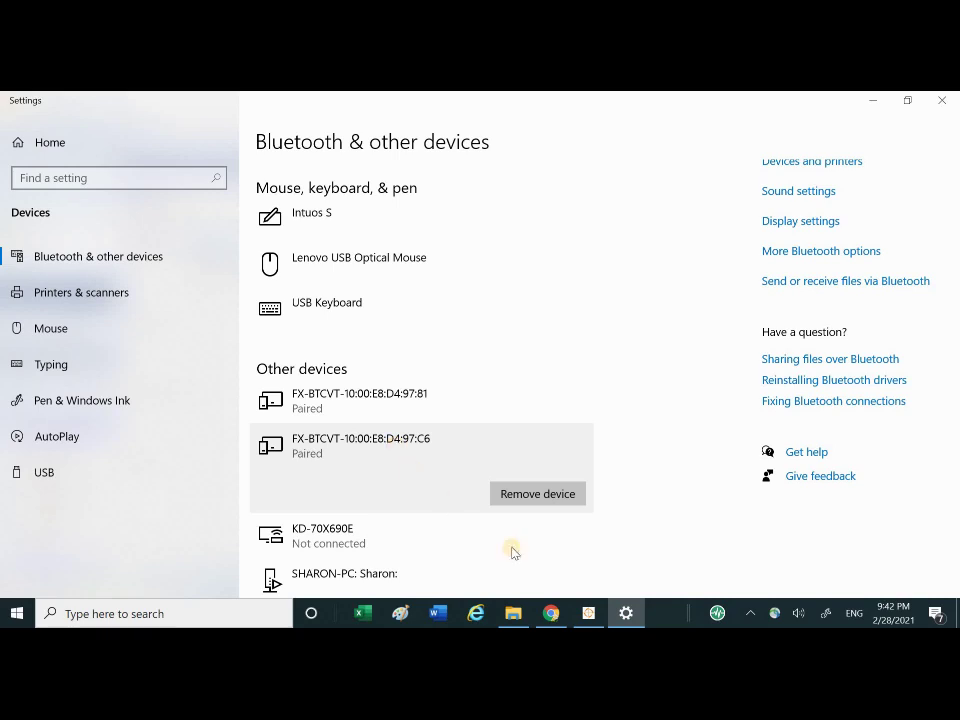
Find and open the Windows Control Panel and show its devices and printers, maximized to reach the unspecified devices
left_click(88, 617)
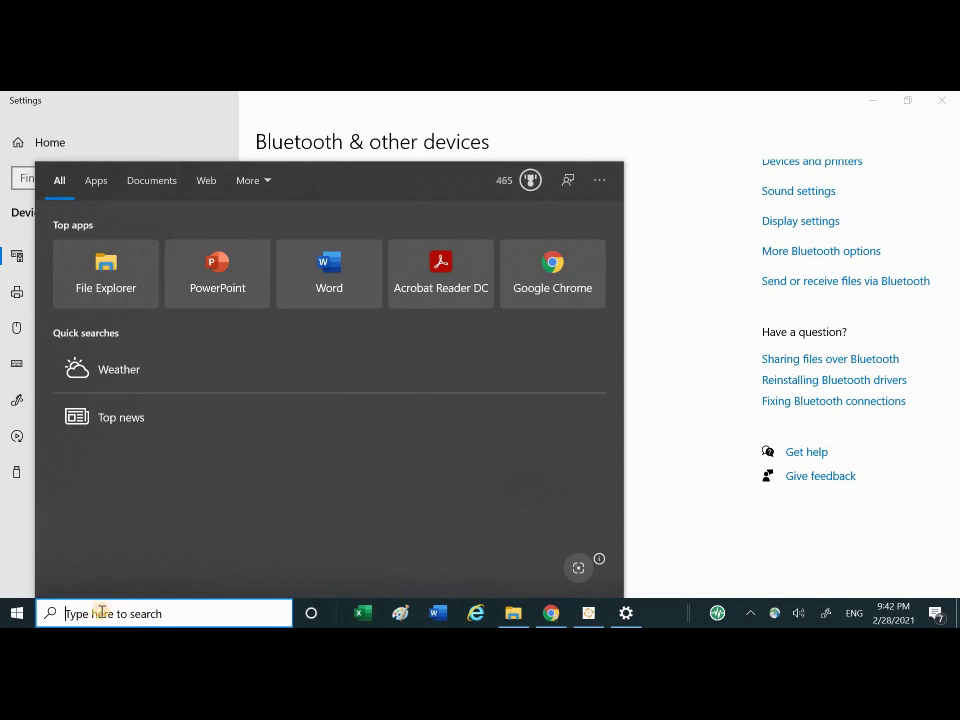
type("con")
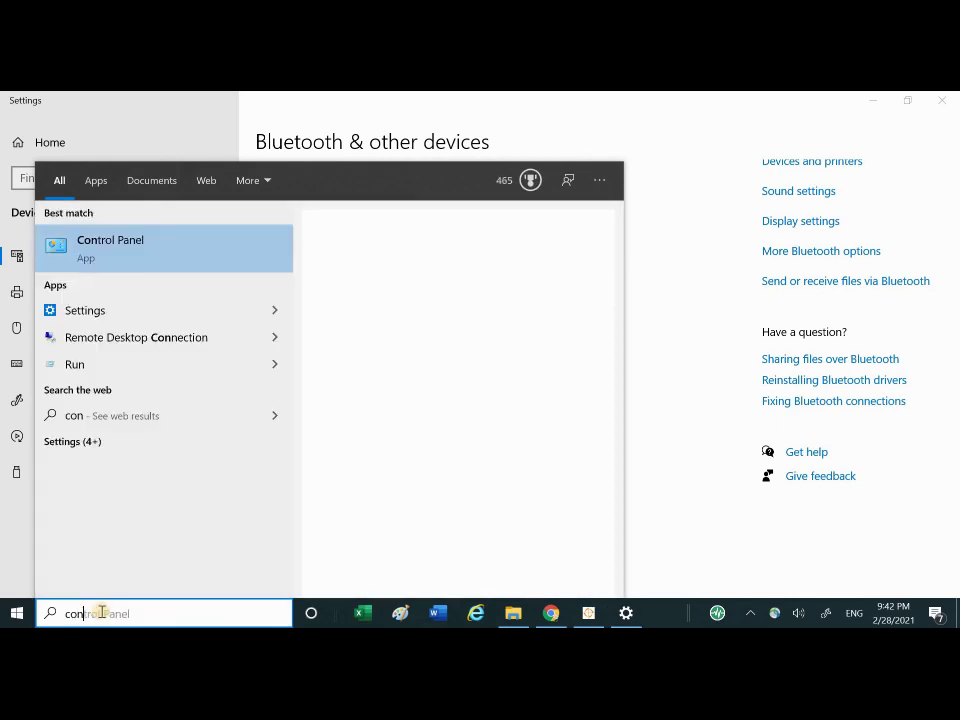
left_click(122, 246)
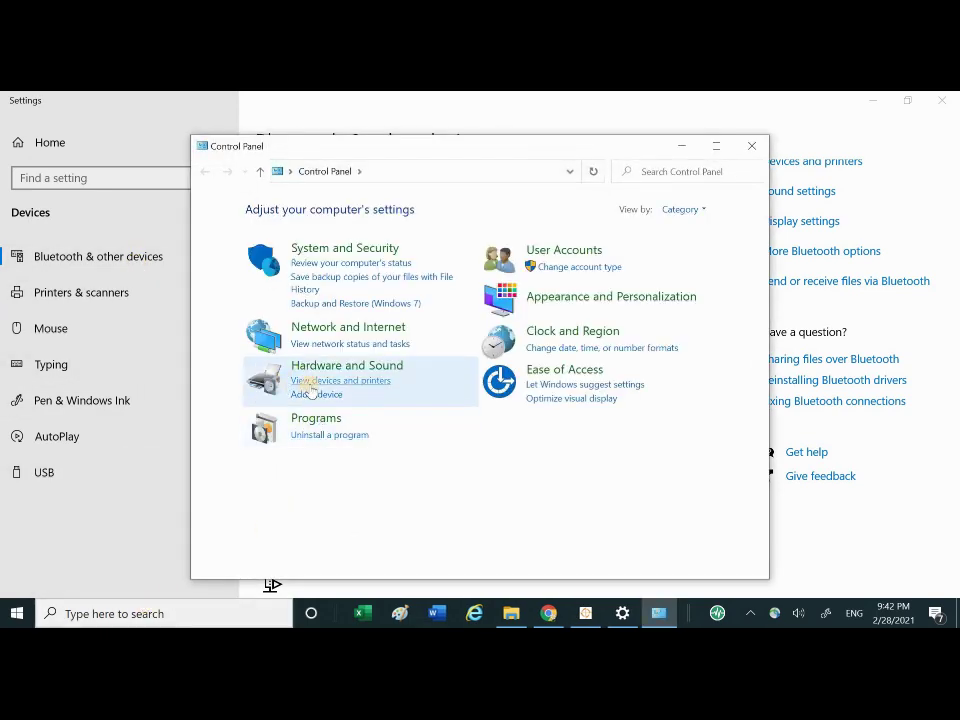
left_click(381, 385)
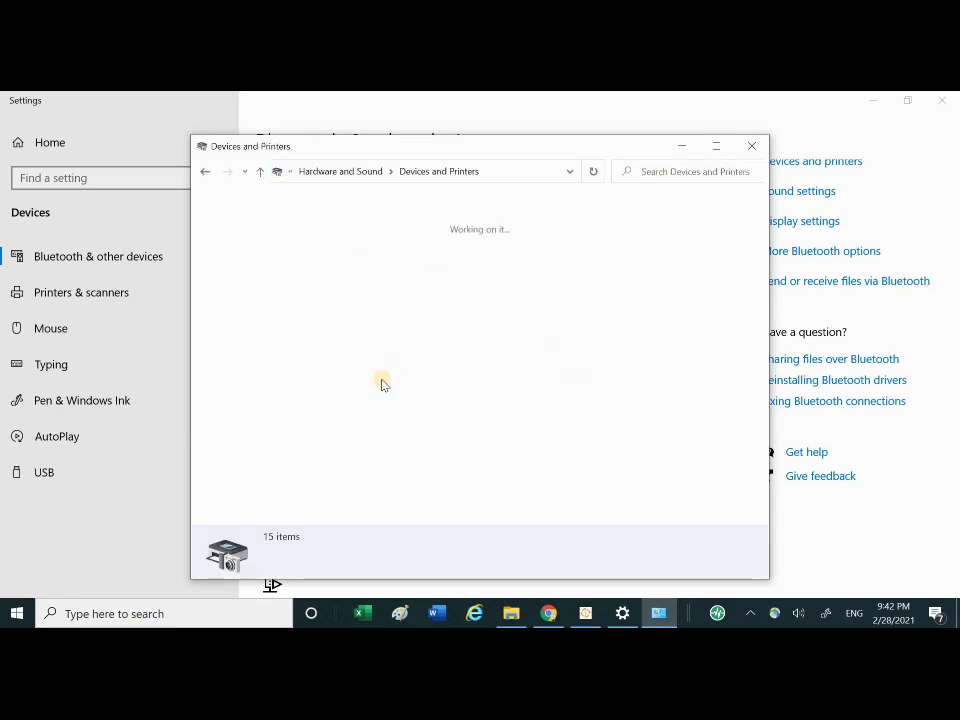
left_click(716, 146)
scroll(364, 323, "down", 2)
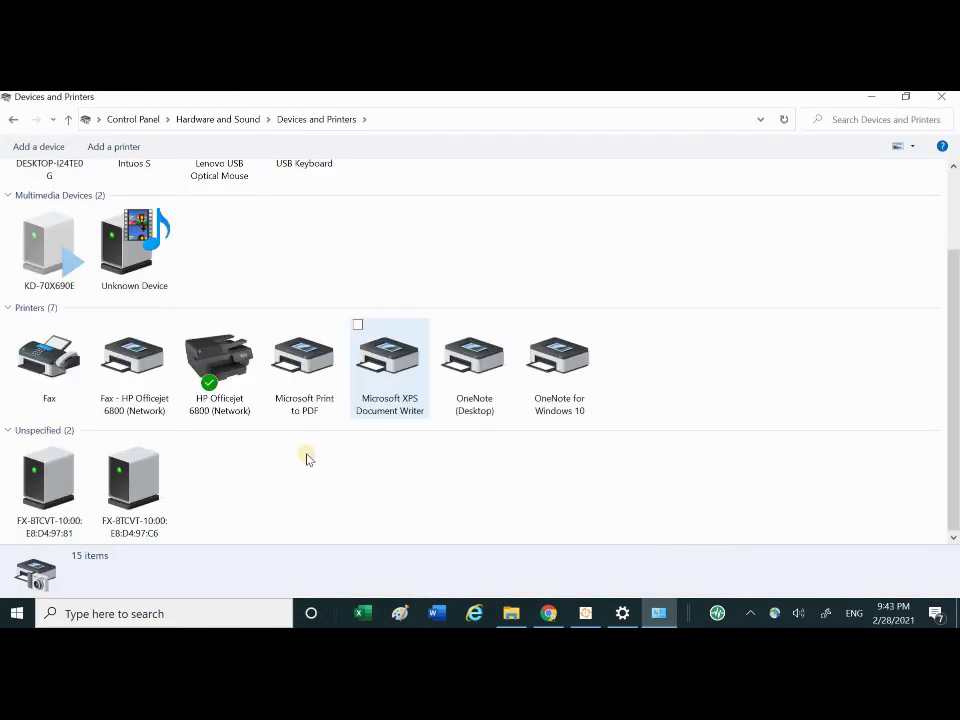
Check the COM port in the Bluetooth services of the FX-BTCVT converter ending in 97:C6, then return to the Load Device wizard
left_click(148, 513)
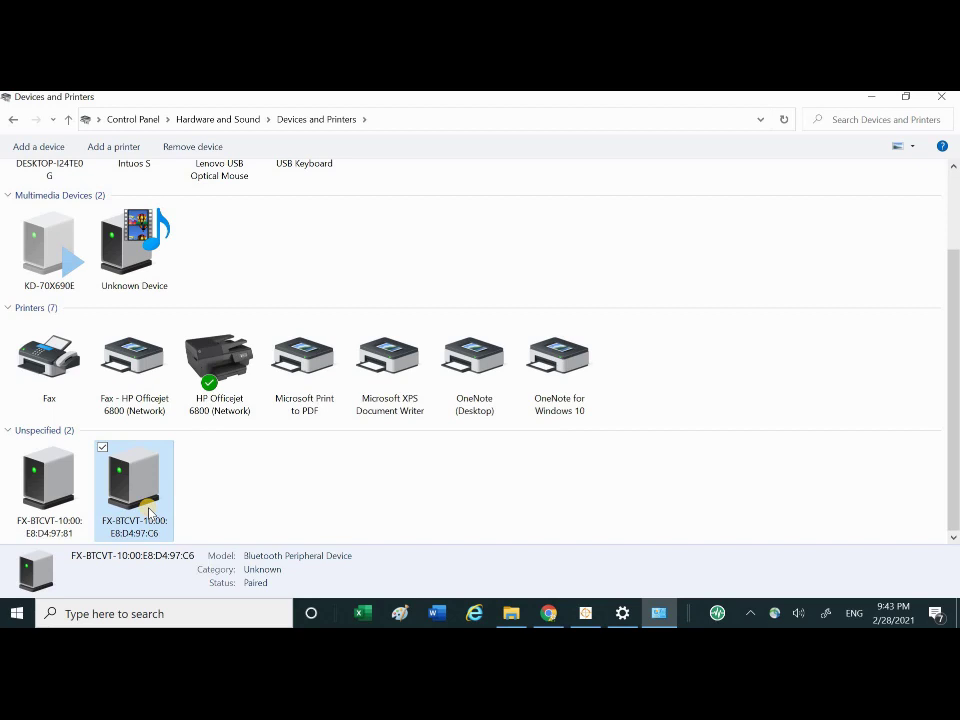
right_click(148, 512)
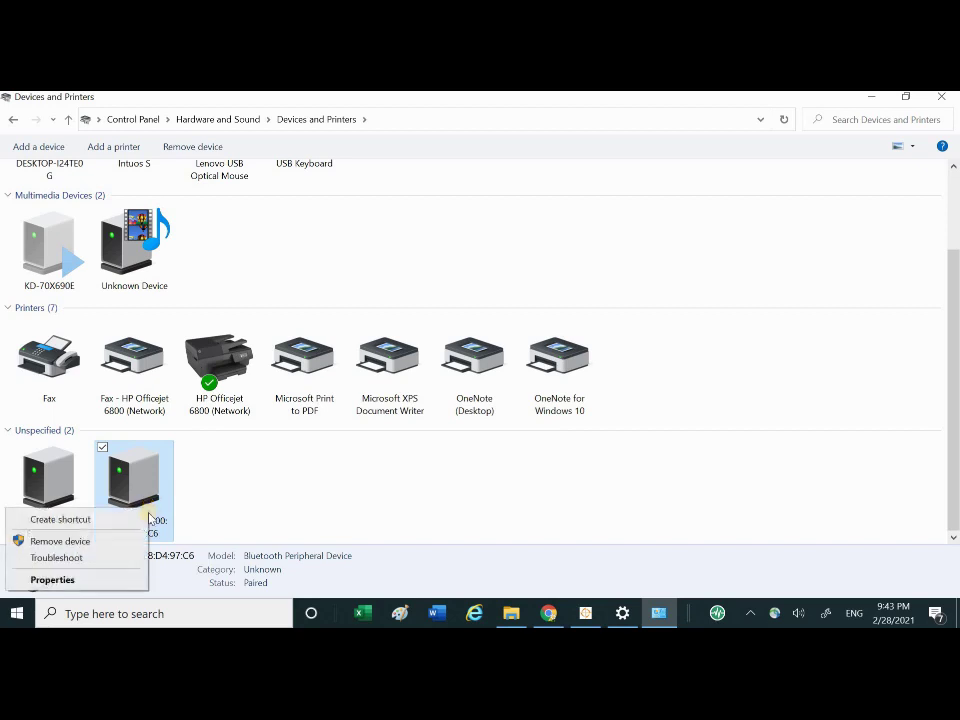
left_click(55, 581)
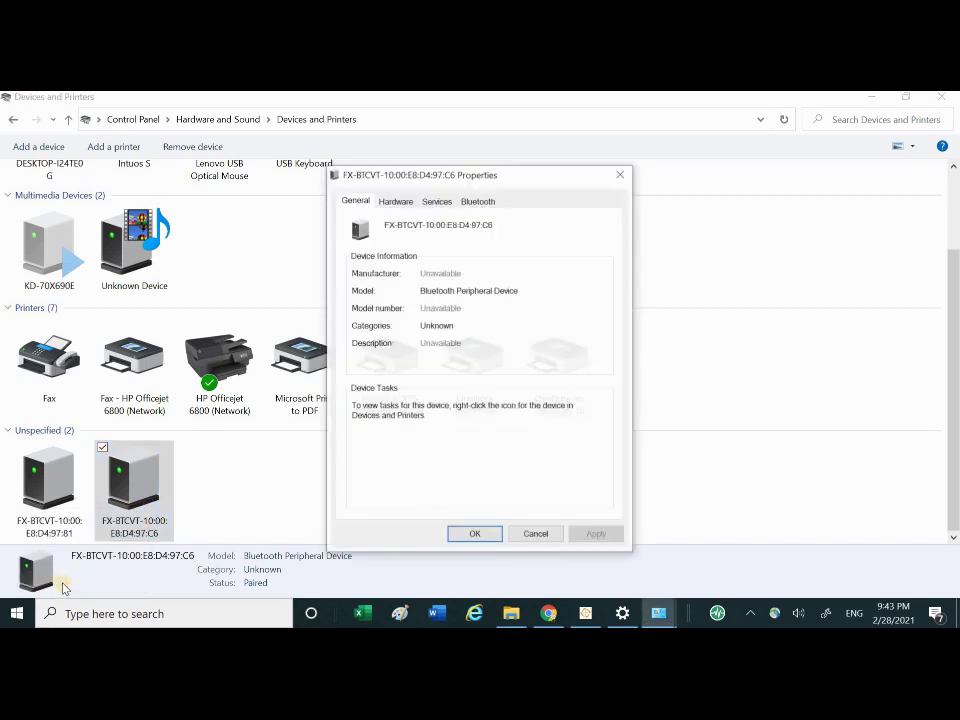
left_click(440, 203)
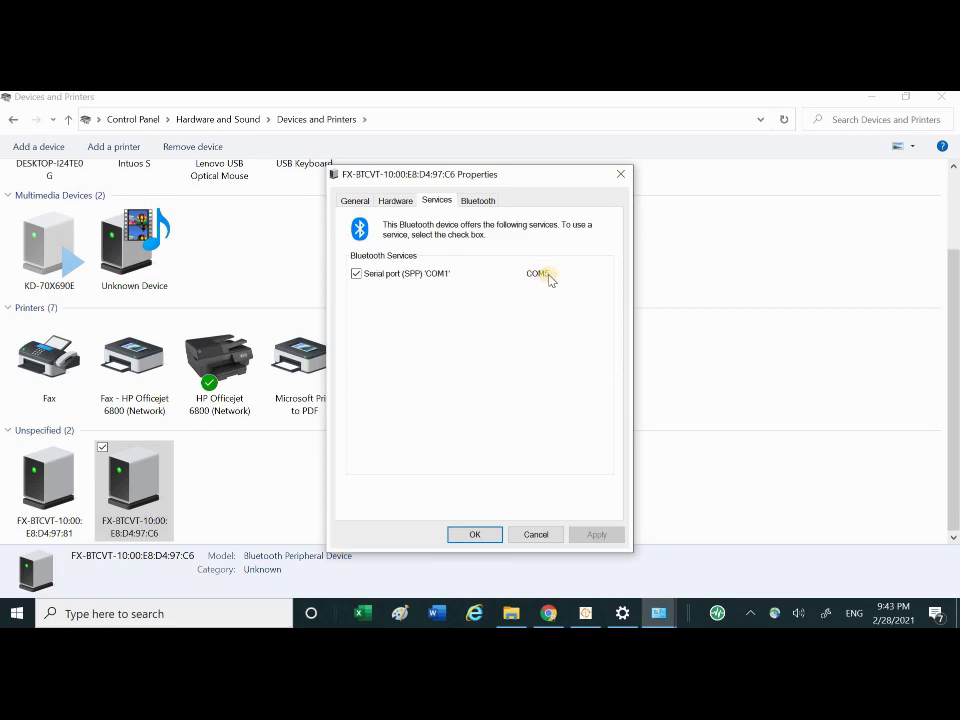
left_click(483, 536)
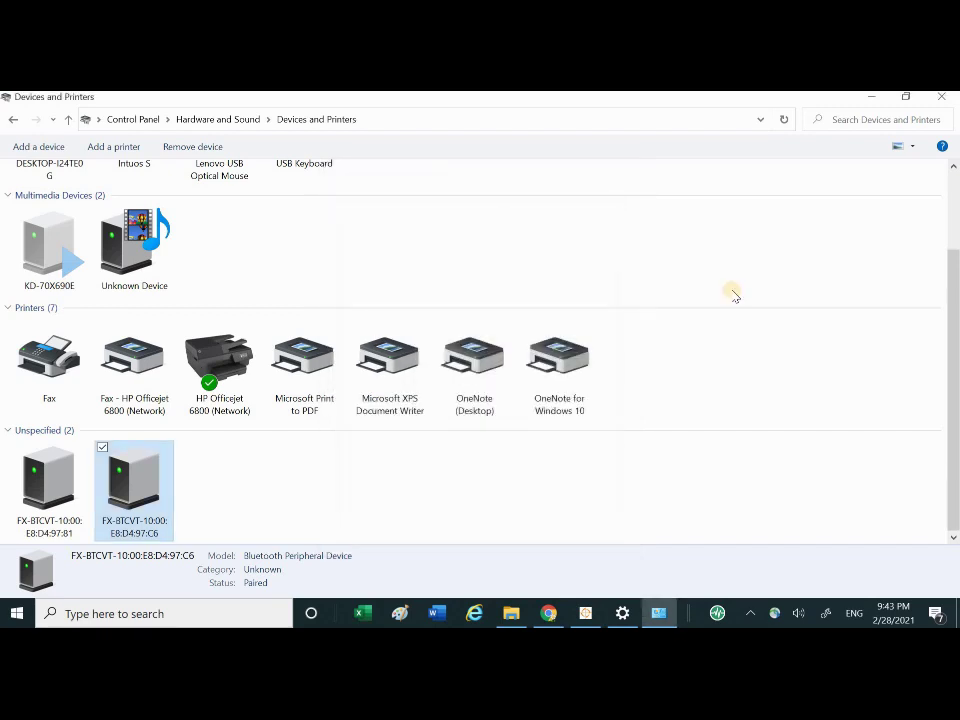
left_click(942, 97)
left_click(945, 103)
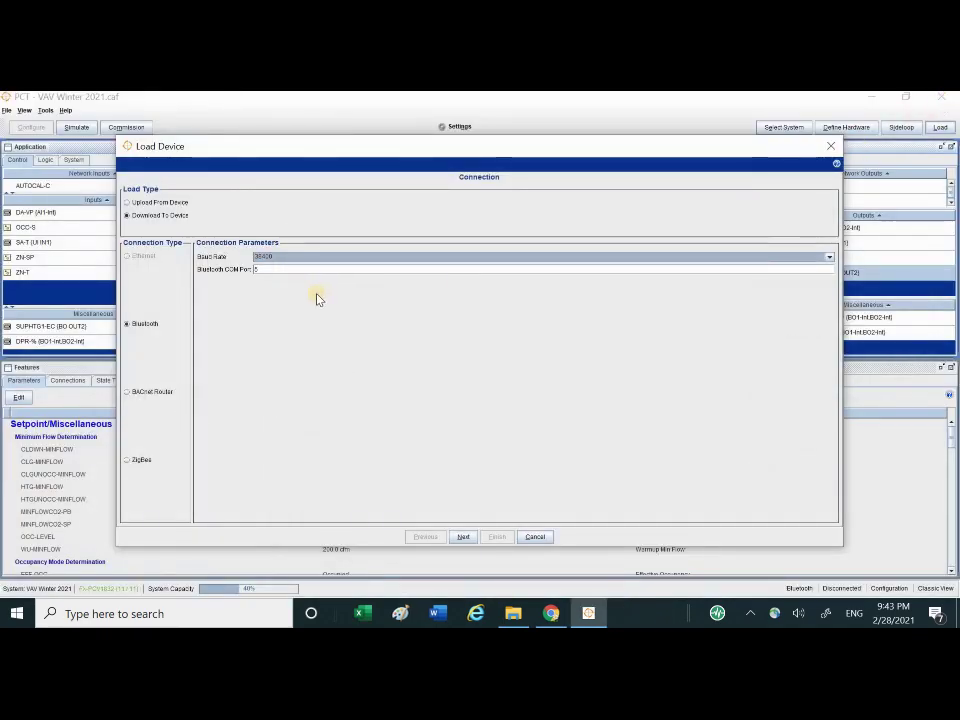
Connect through Bluetooth COM port 5 and download only the application code to the VAV Winter 2021 controller
left_click(253, 268)
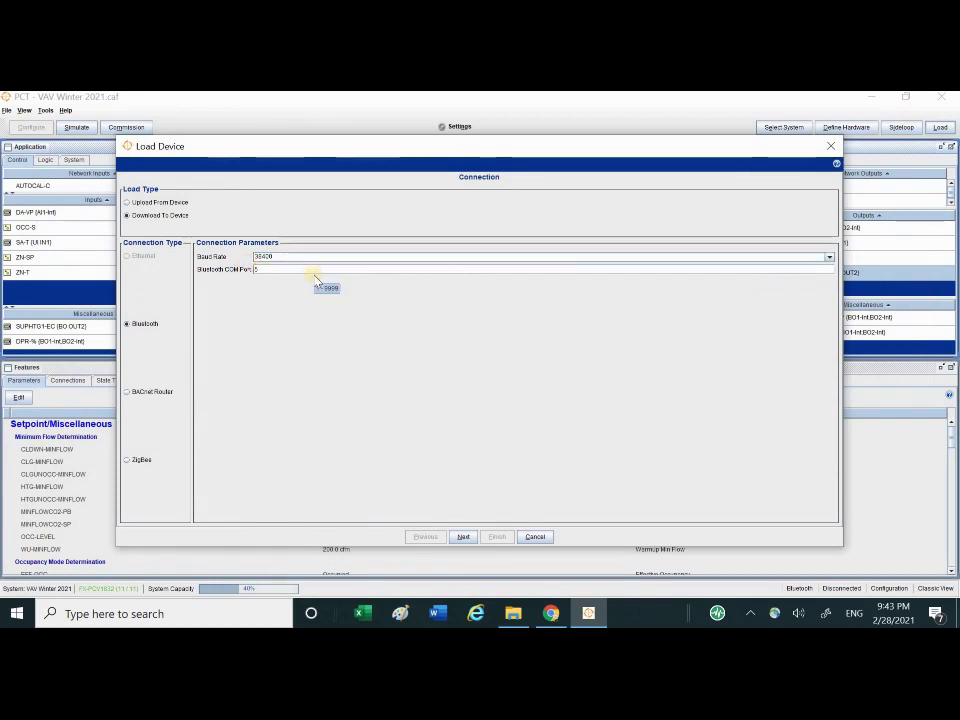
type("5")
left_click(463, 541)
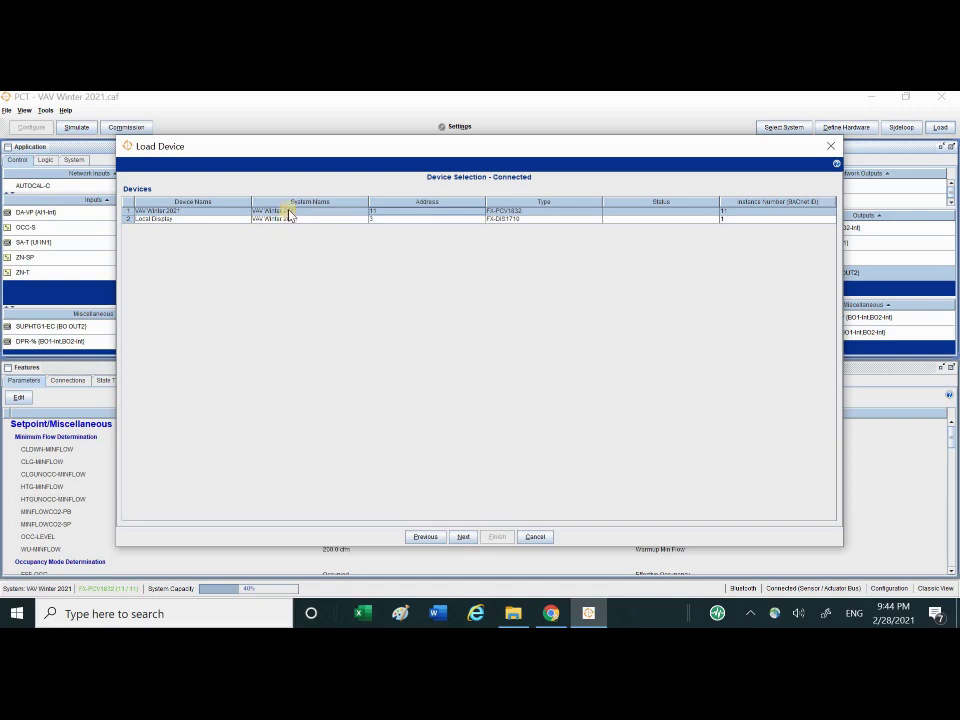
left_click(463, 538)
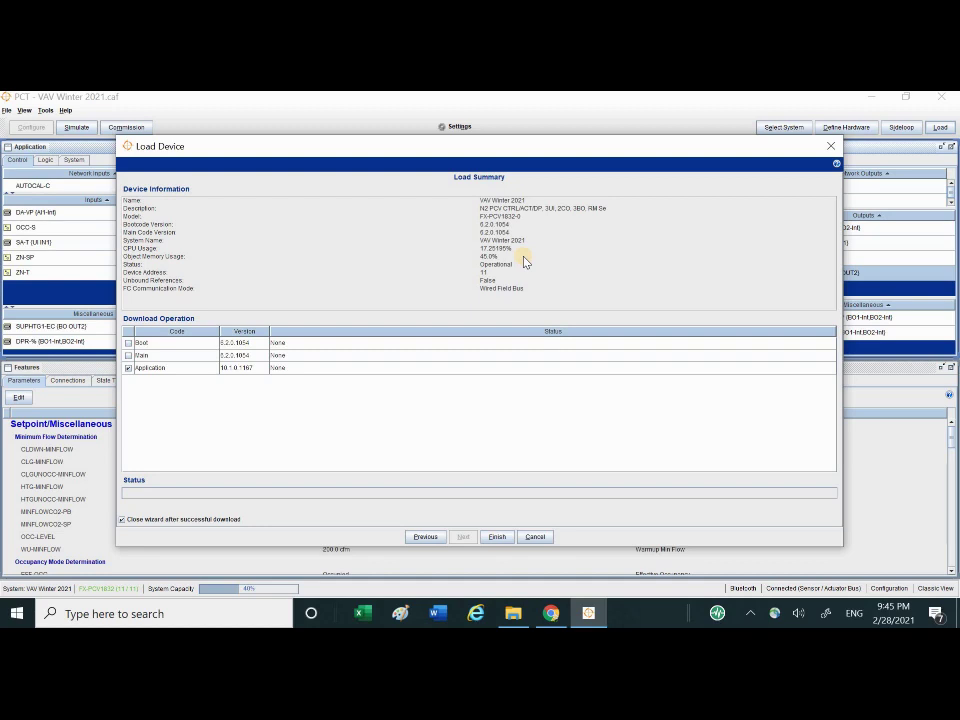
left_click(498, 537)
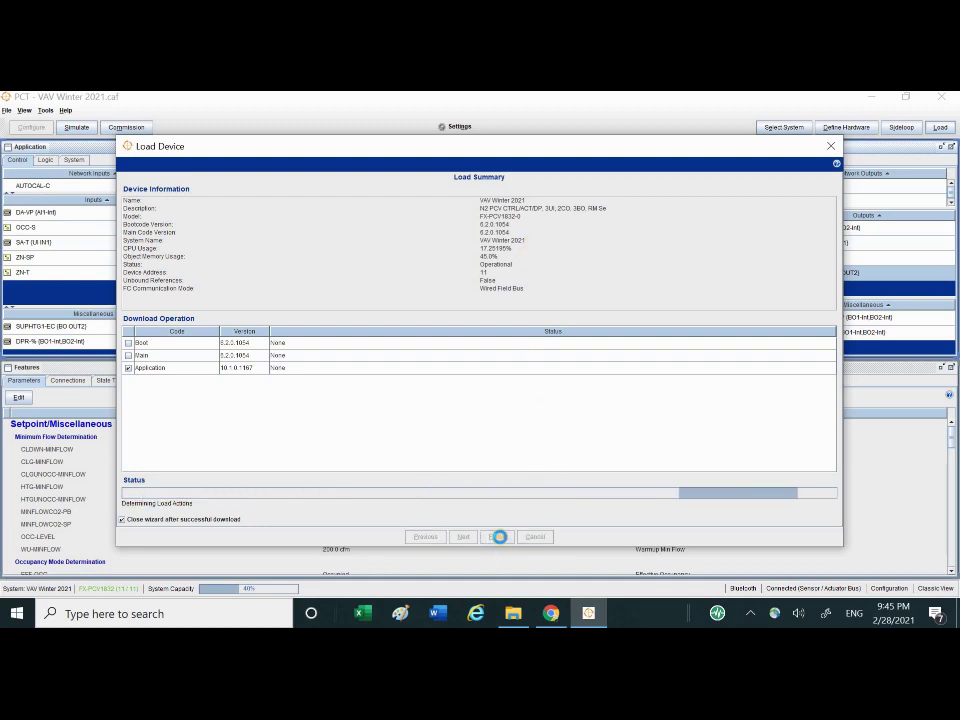
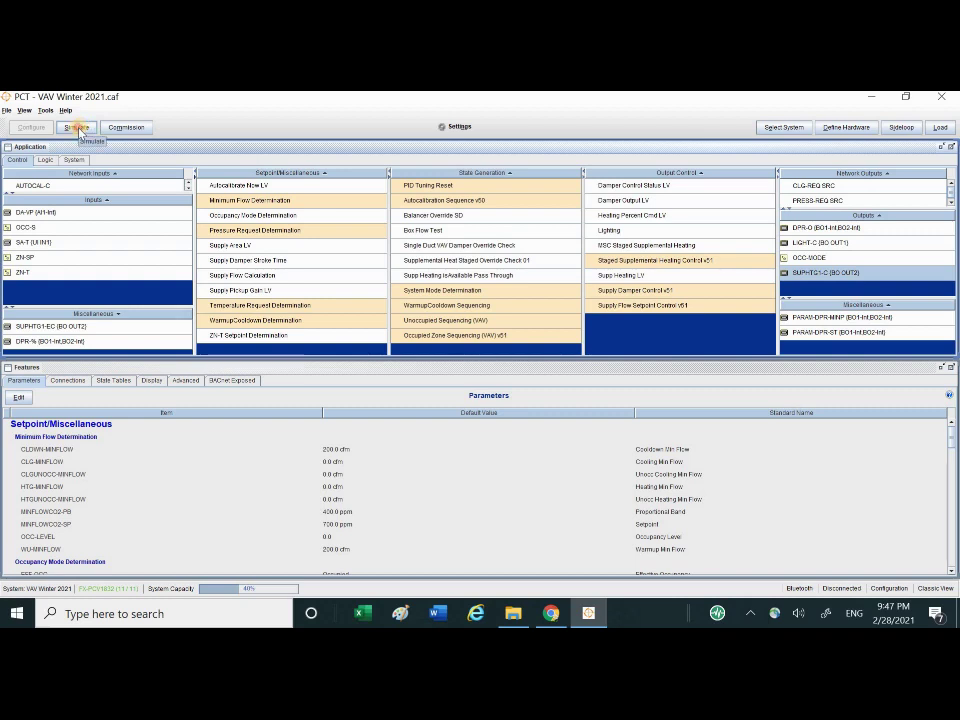
Start a simulation of the application at 5 times realtime, enlarging the setup dialog to review all startup values and keeping their defaults
left_click(78, 128)
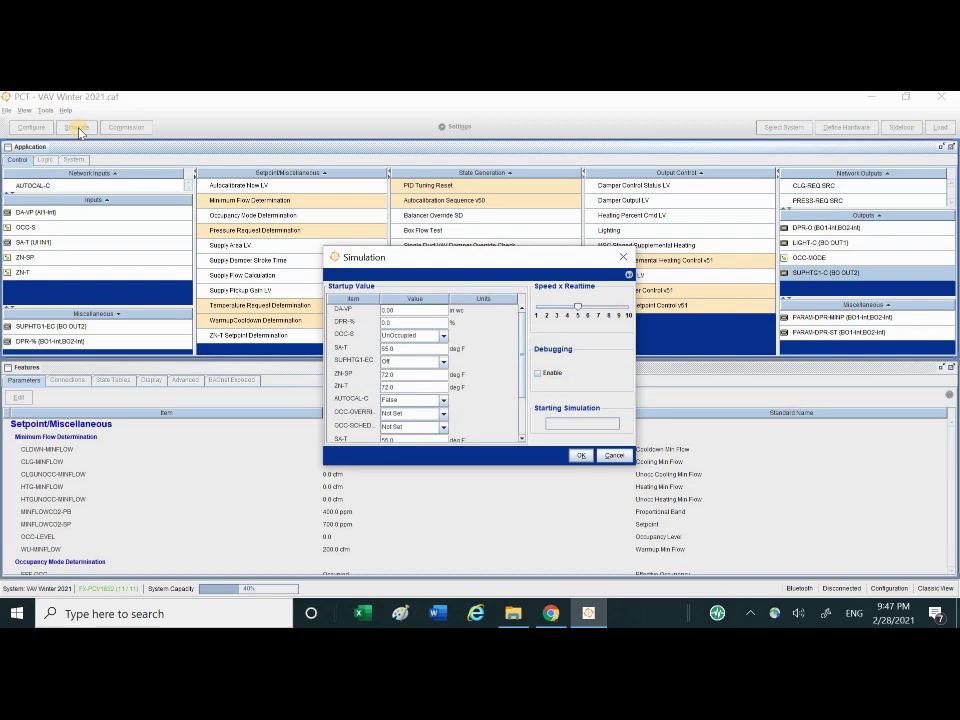
left_click_drag(323, 245, 171, 135)
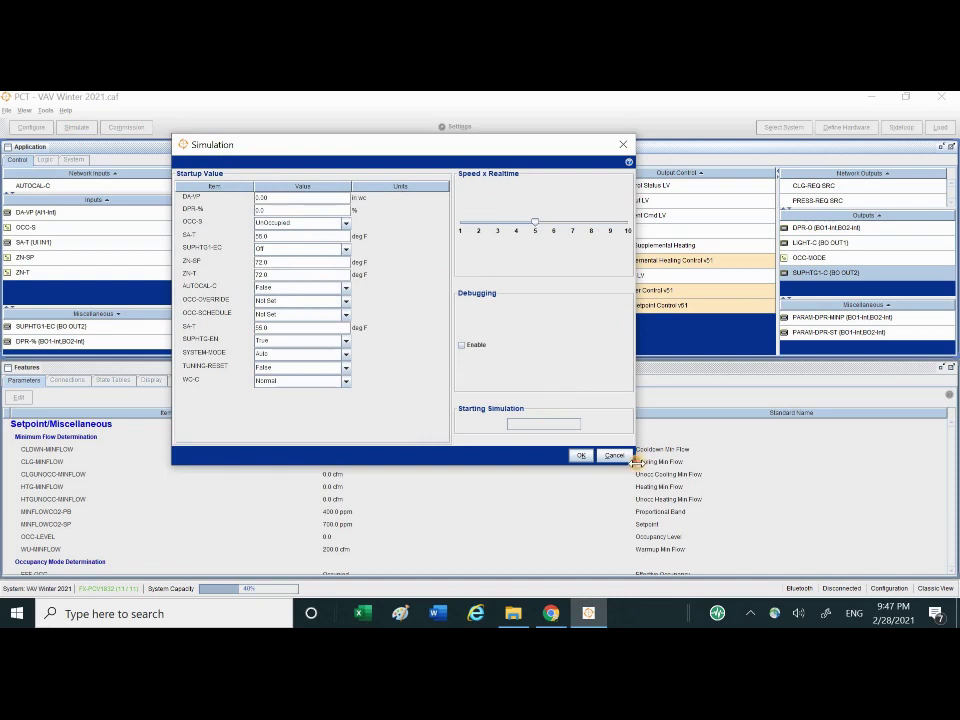
left_click_drag(633, 460, 655, 462)
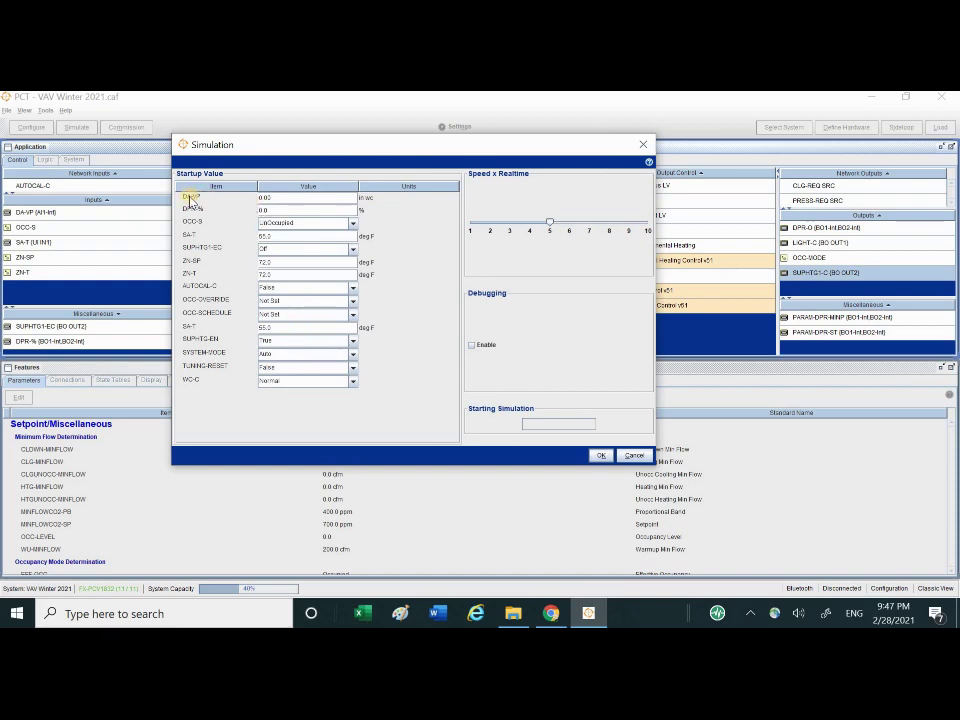
double_click(272, 197)
left_click(274, 211)
left_click(600, 455)
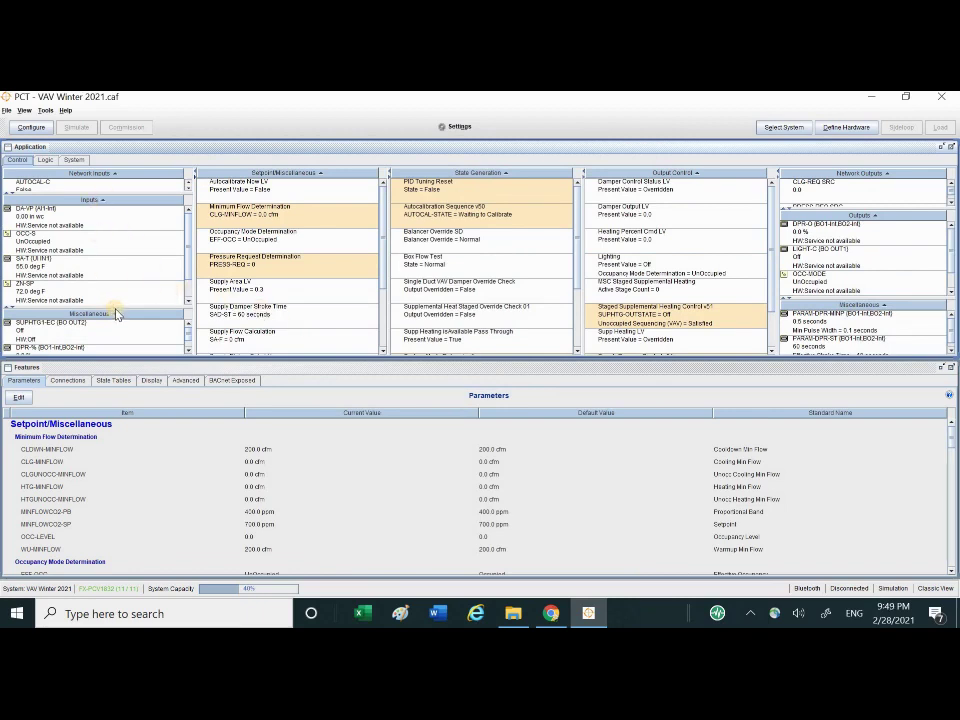
Resize the Inputs and Outputs sections of the control view so that all of their points fit
left_click_drag(114, 315, 108, 347)
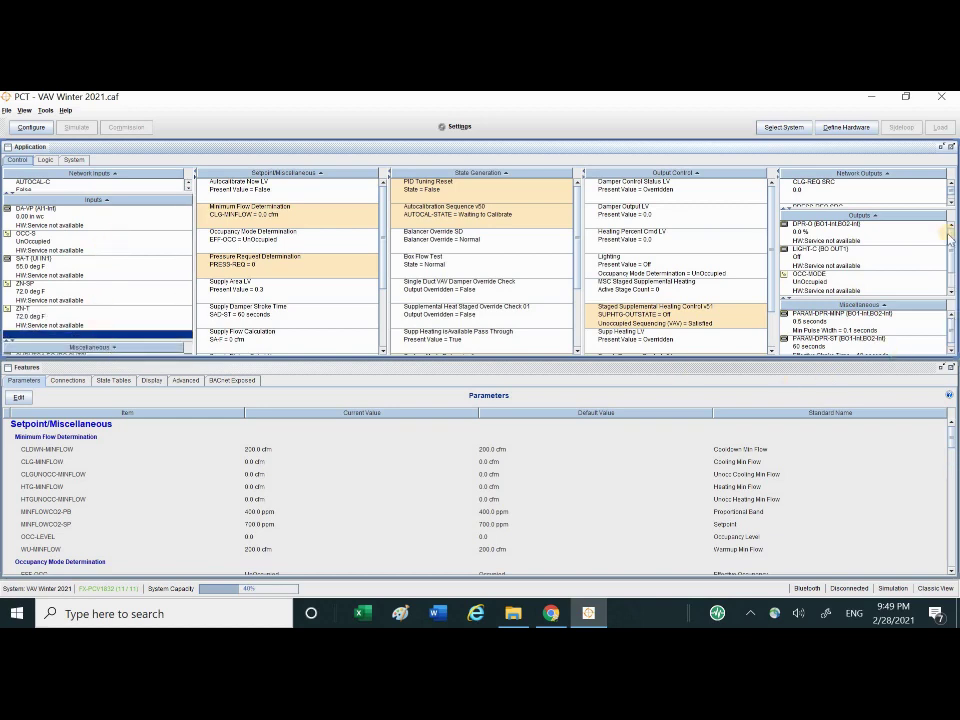
left_click(886, 240)
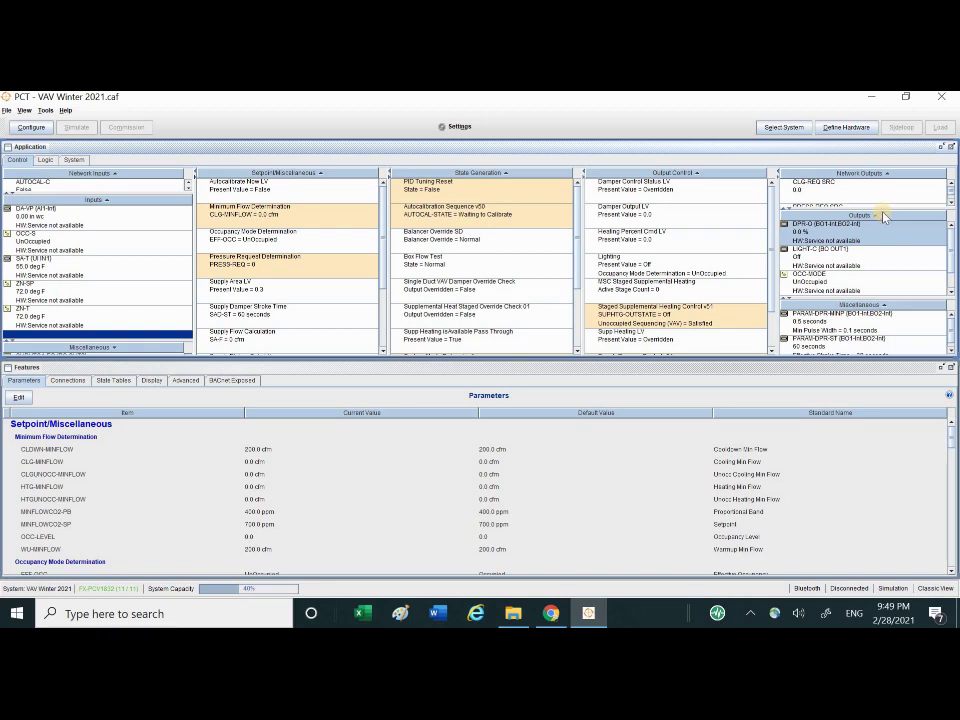
left_click_drag(884, 218, 877, 200)
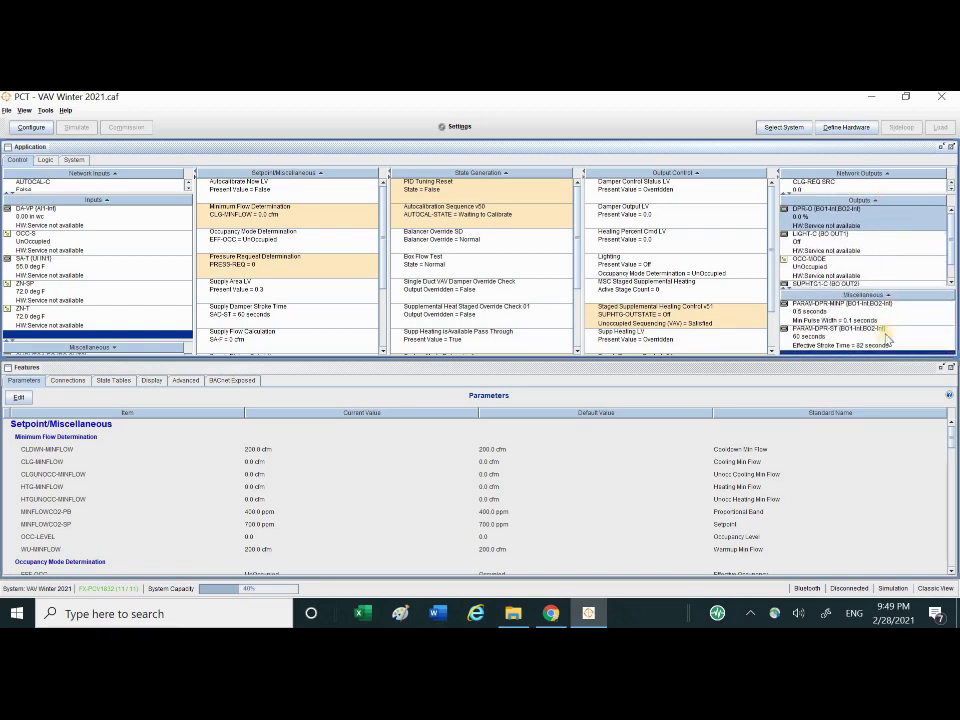
left_click_drag(879, 296, 879, 318)
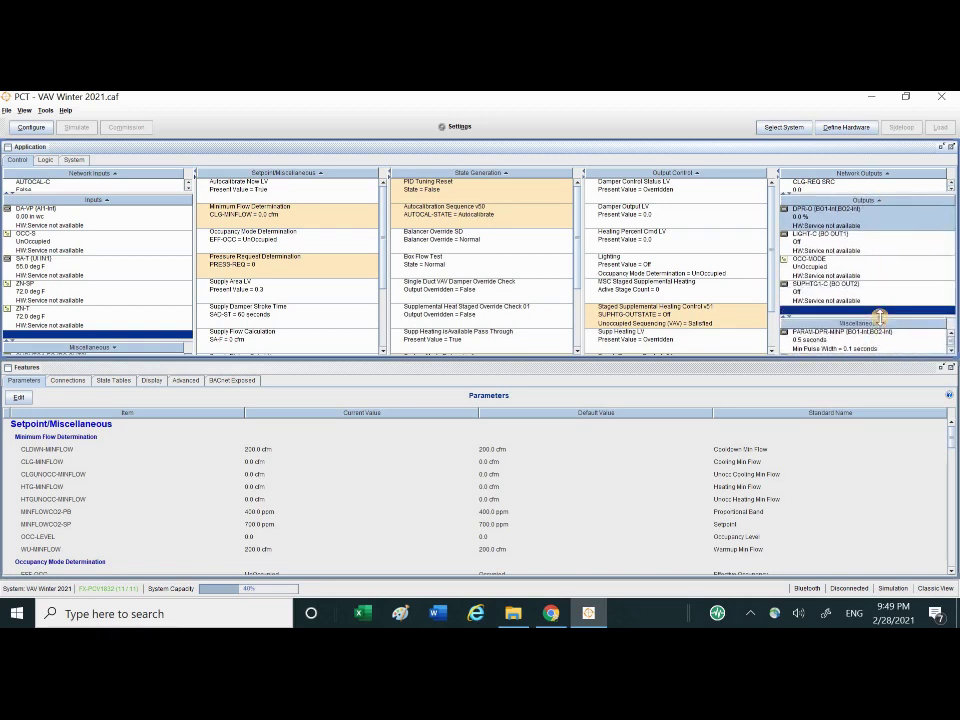
Examine the simulated DA-VP, OCC-S, SA-T, ZN-SP and ZN-T inputs alongside the DPR-O, LIGHT-C and SUPHTG1-C outputs
left_click(88, 219)
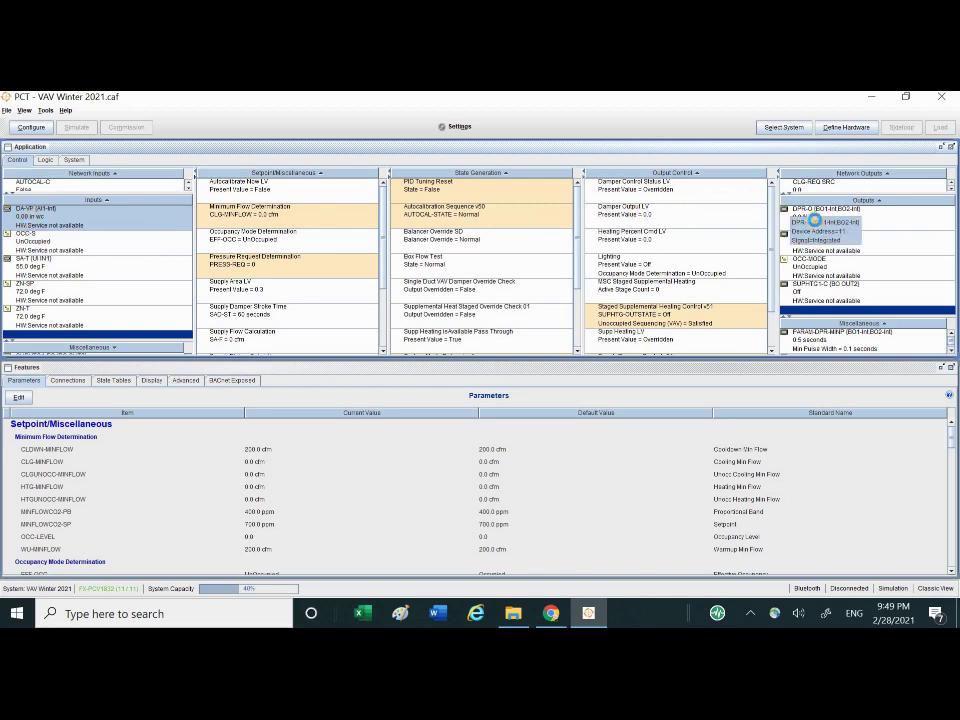
left_click(884, 222)
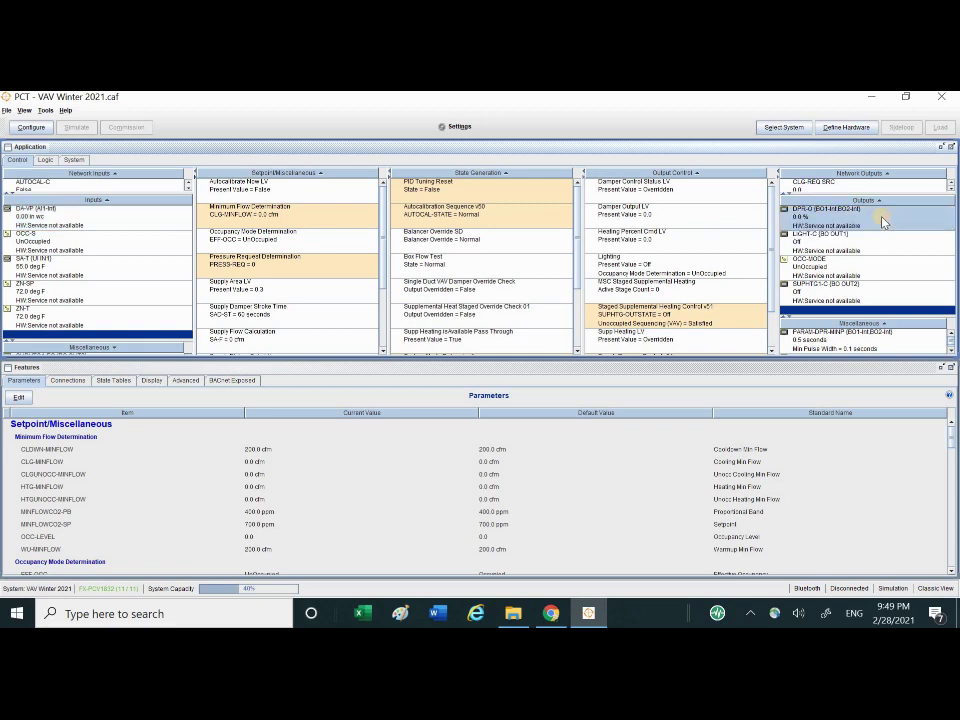
left_click(50, 242)
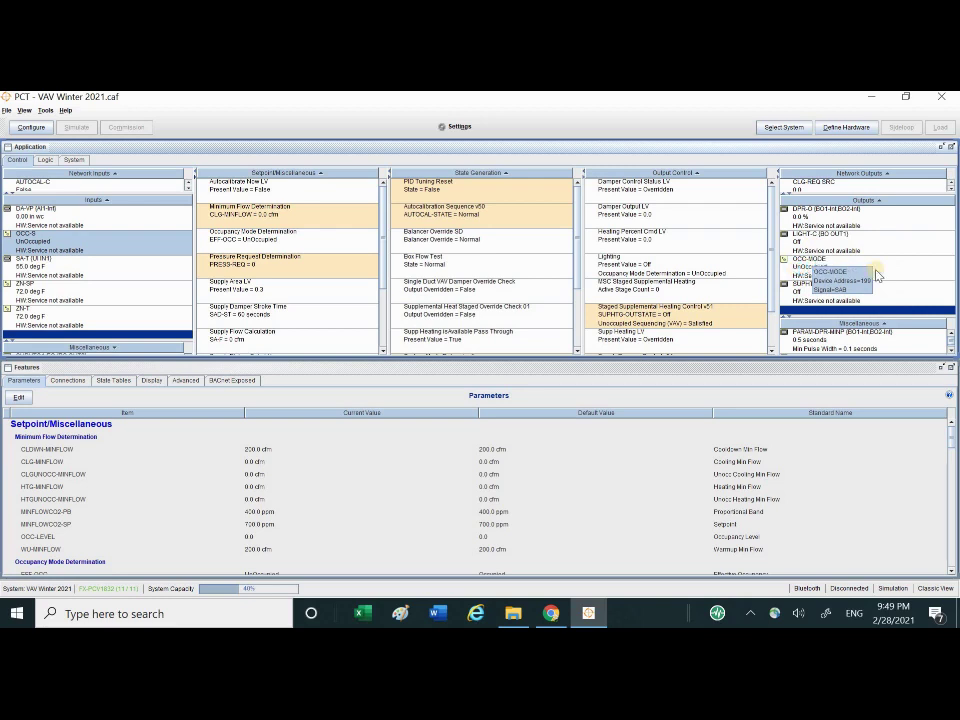
left_click(820, 242)
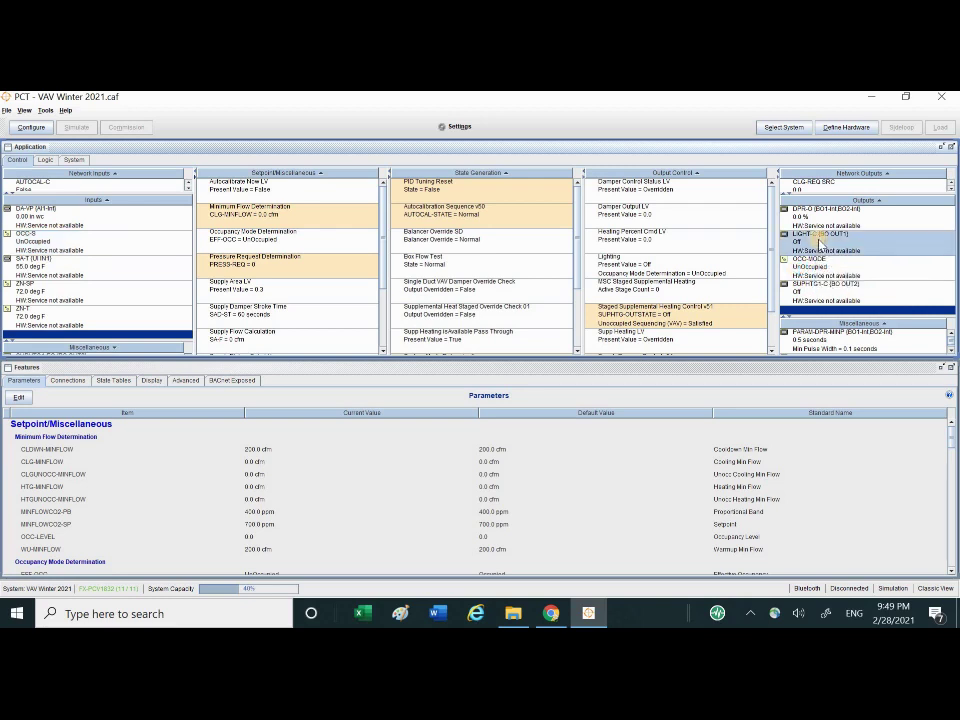
left_click(59, 268)
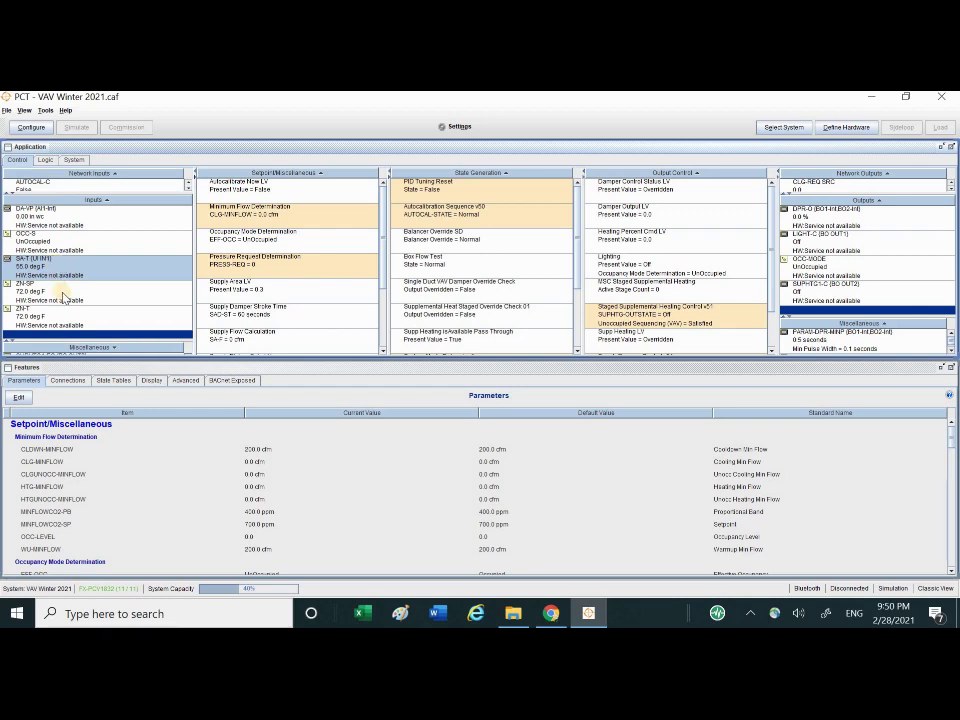
left_click(63, 293)
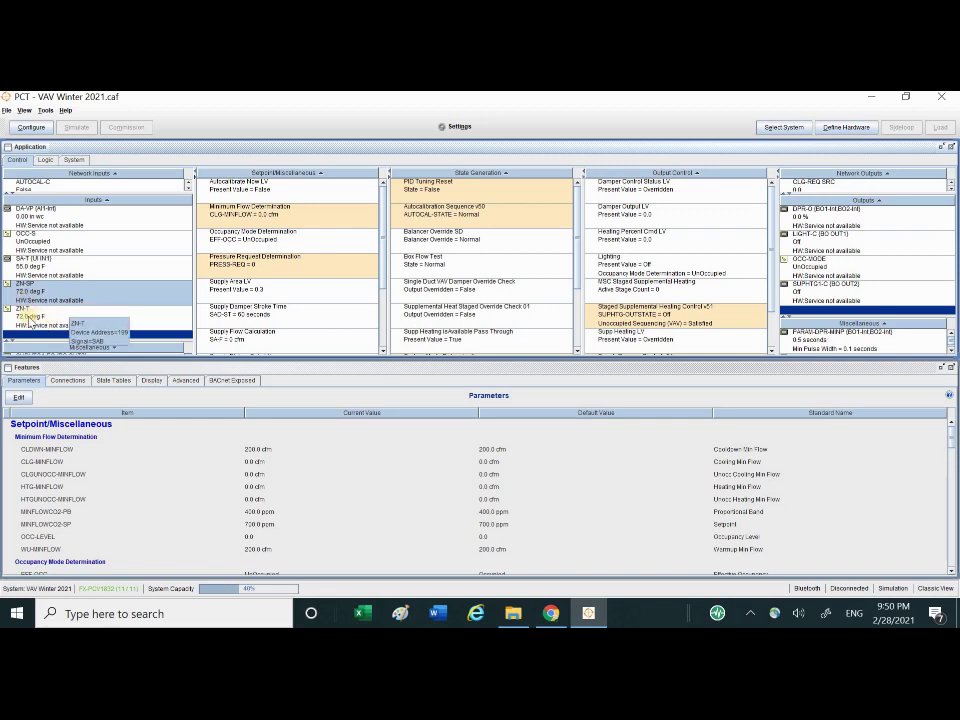
left_click(30, 318)
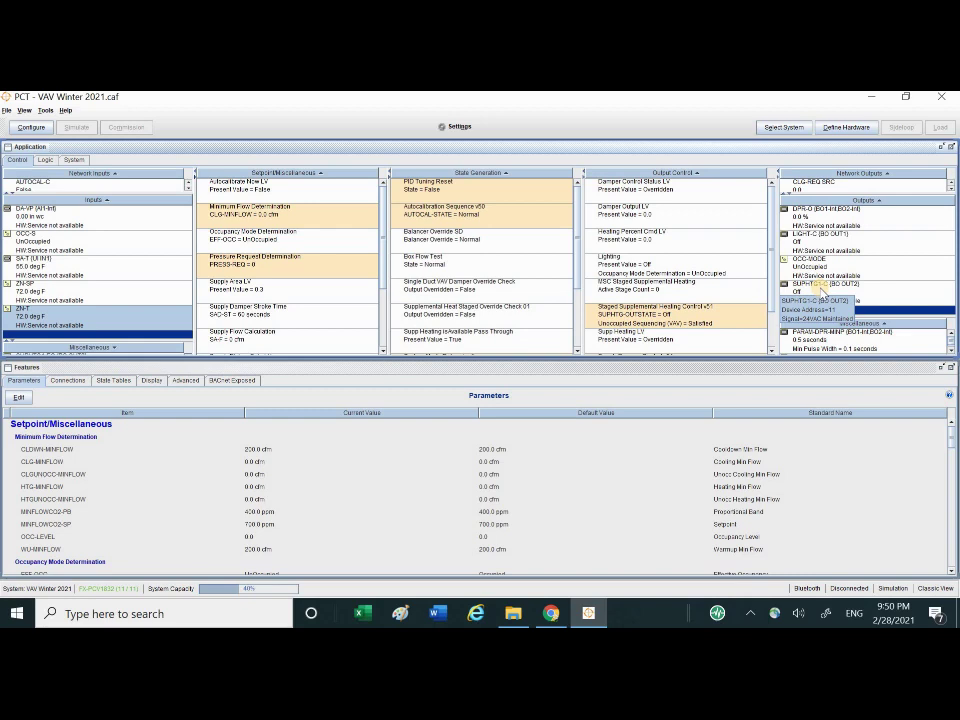
left_click(850, 296)
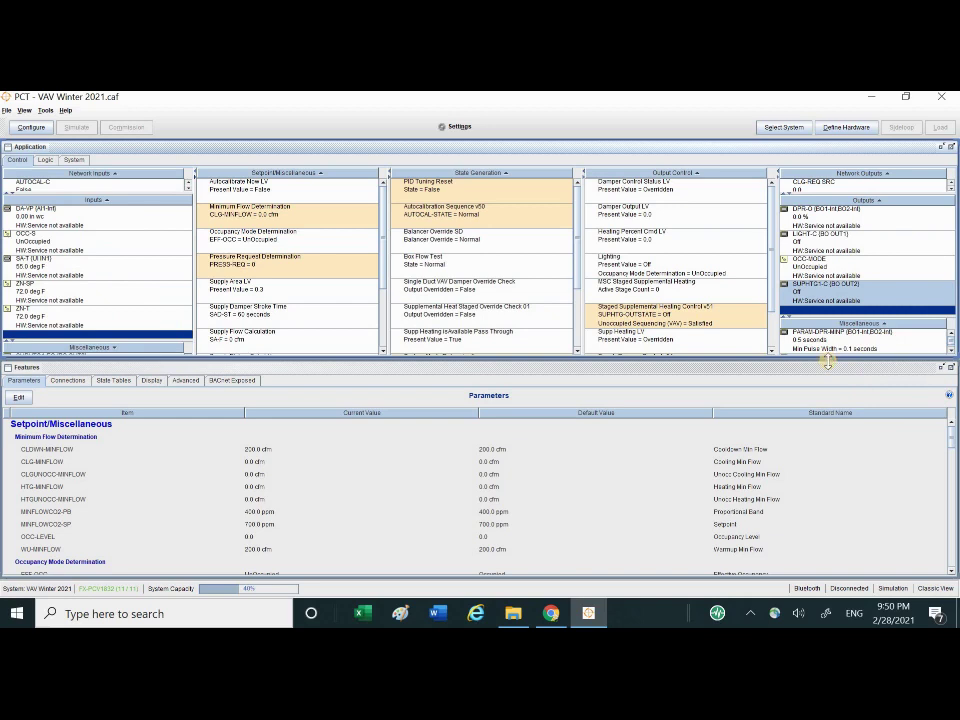
Command the OCC-S input with a Test value of Occupied, and check the response of the LIGHT-C output
left_click(95, 248)
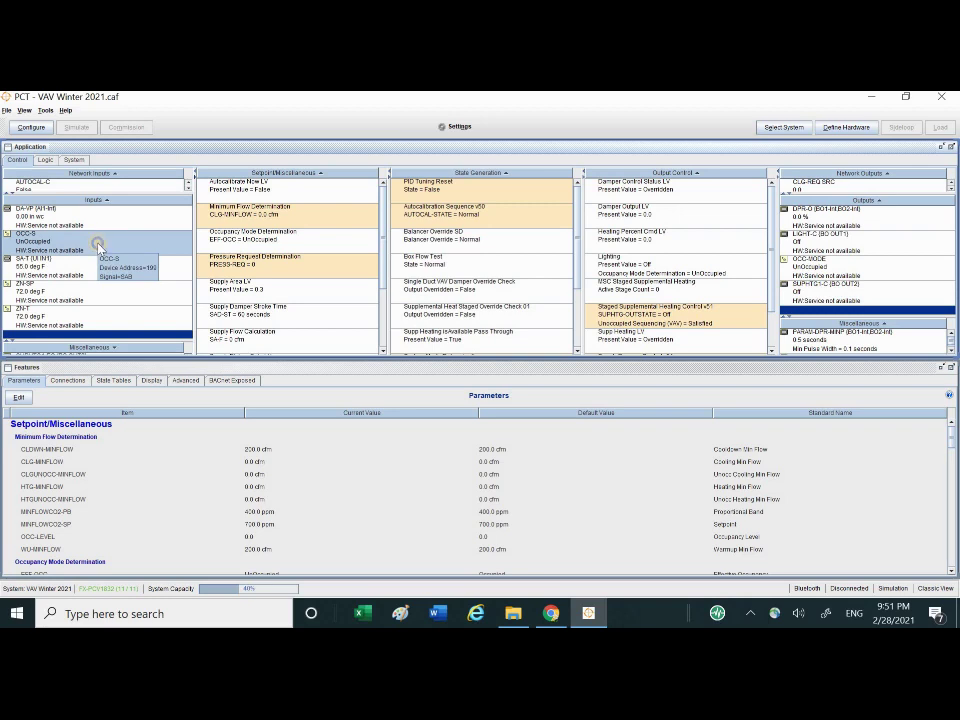
right_click(99, 247)
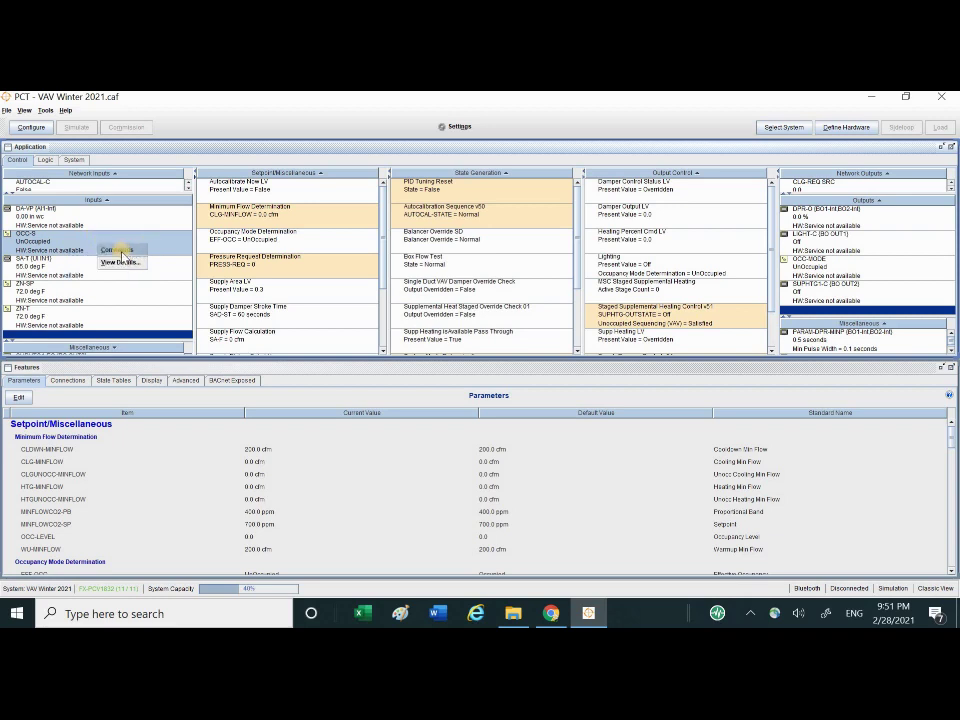
right_click(109, 235)
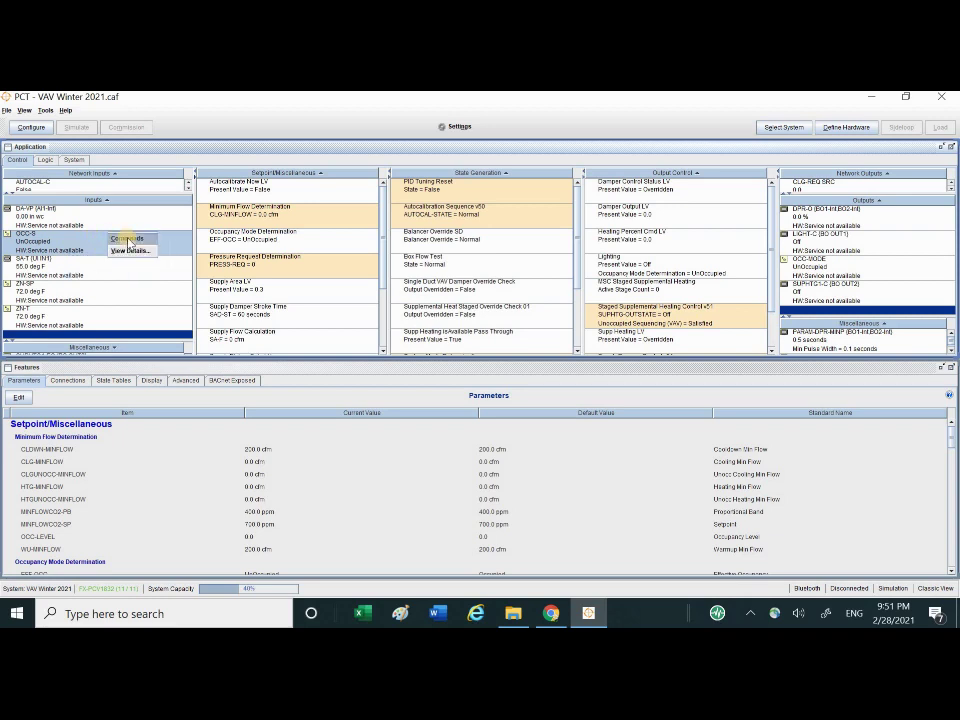
left_click(128, 239)
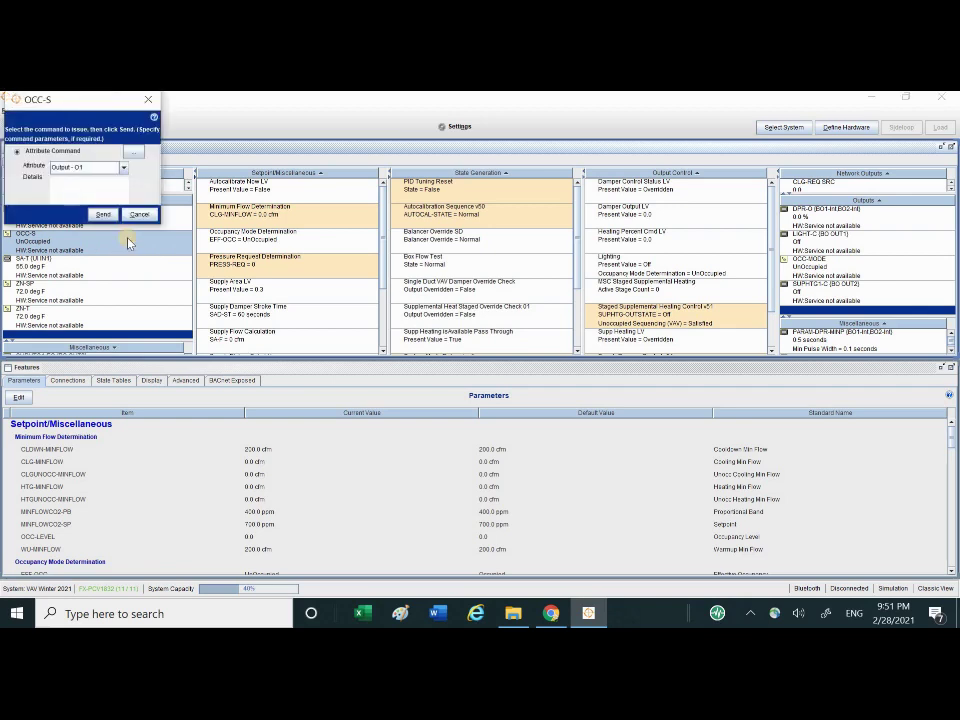
left_click(134, 151)
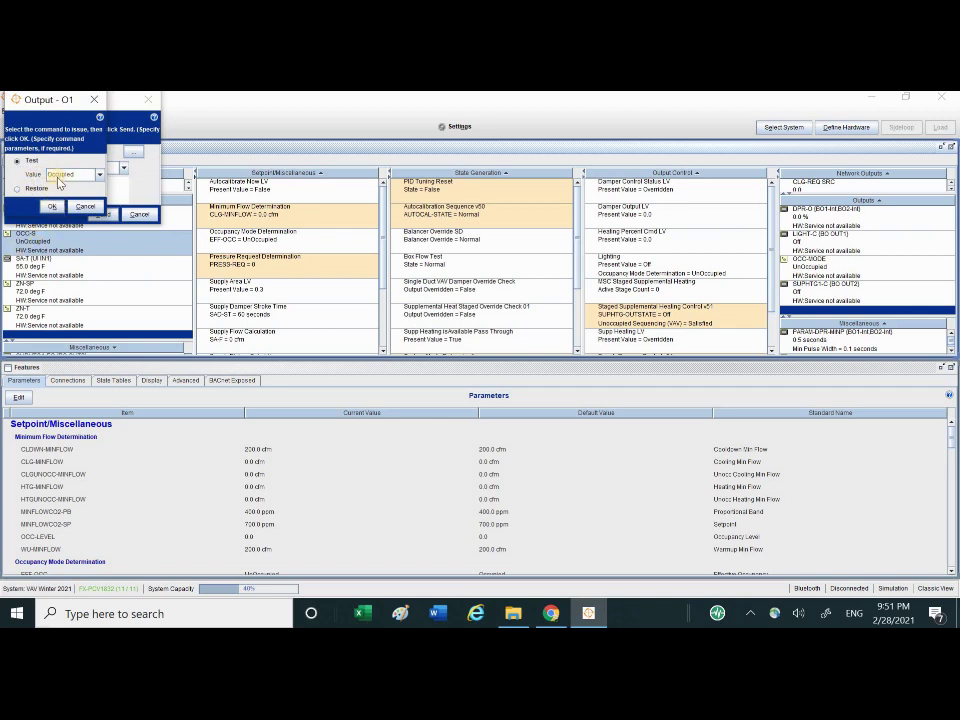
left_click(99, 175)
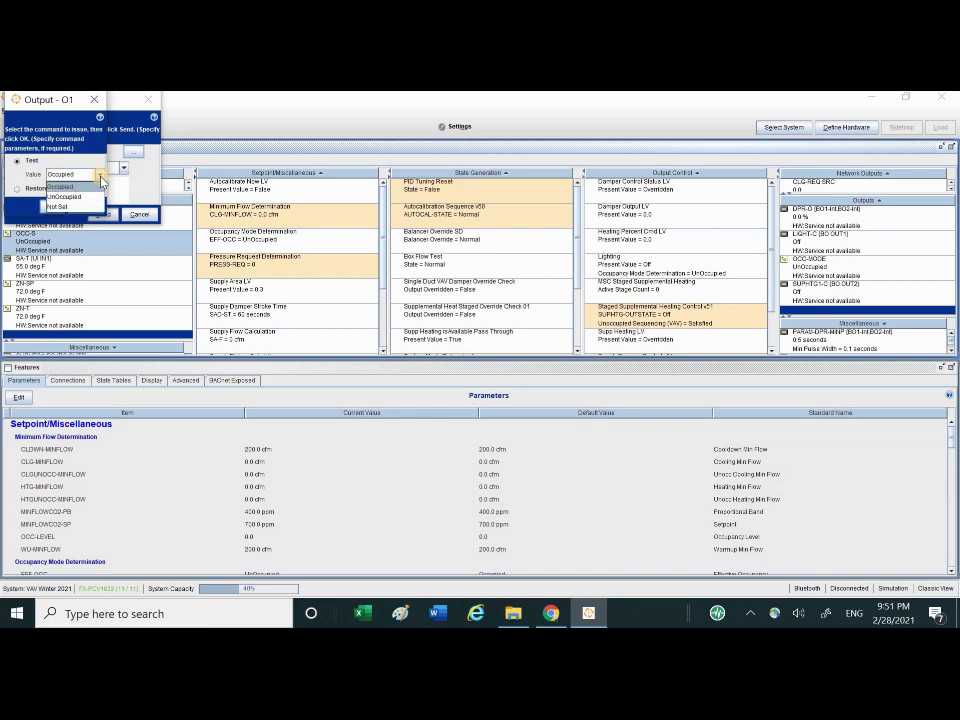
left_click(101, 178)
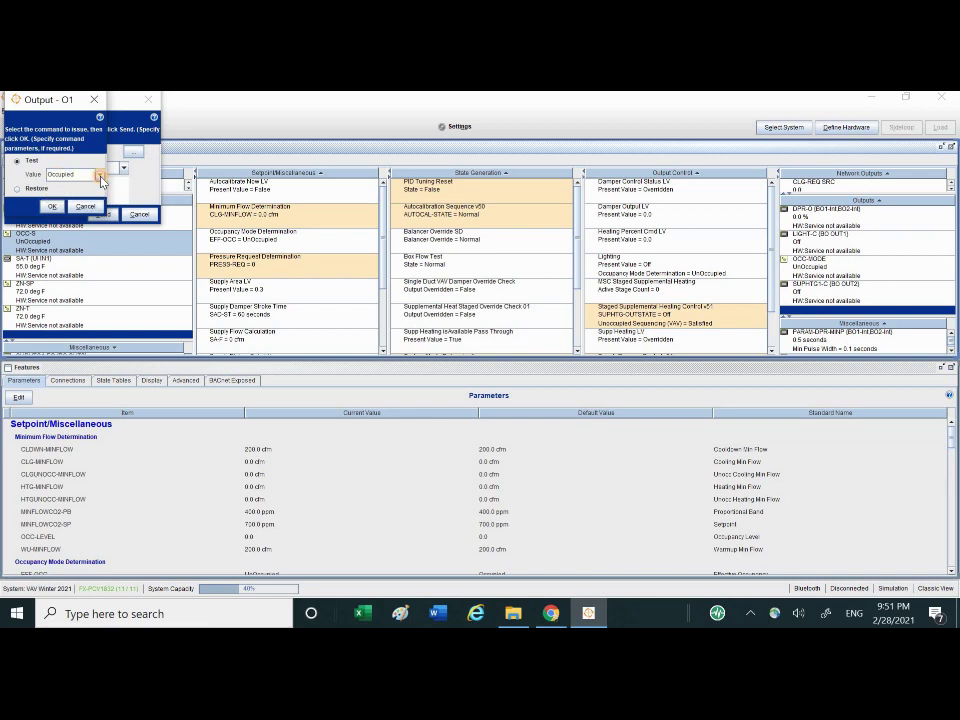
left_click(52, 207)
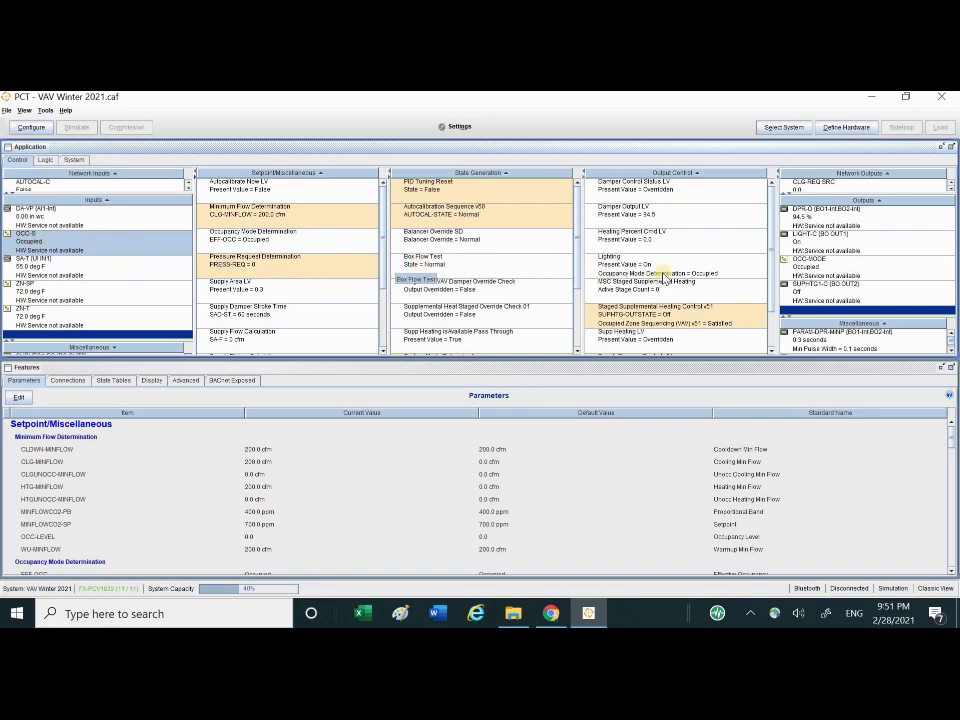
left_click(817, 245)
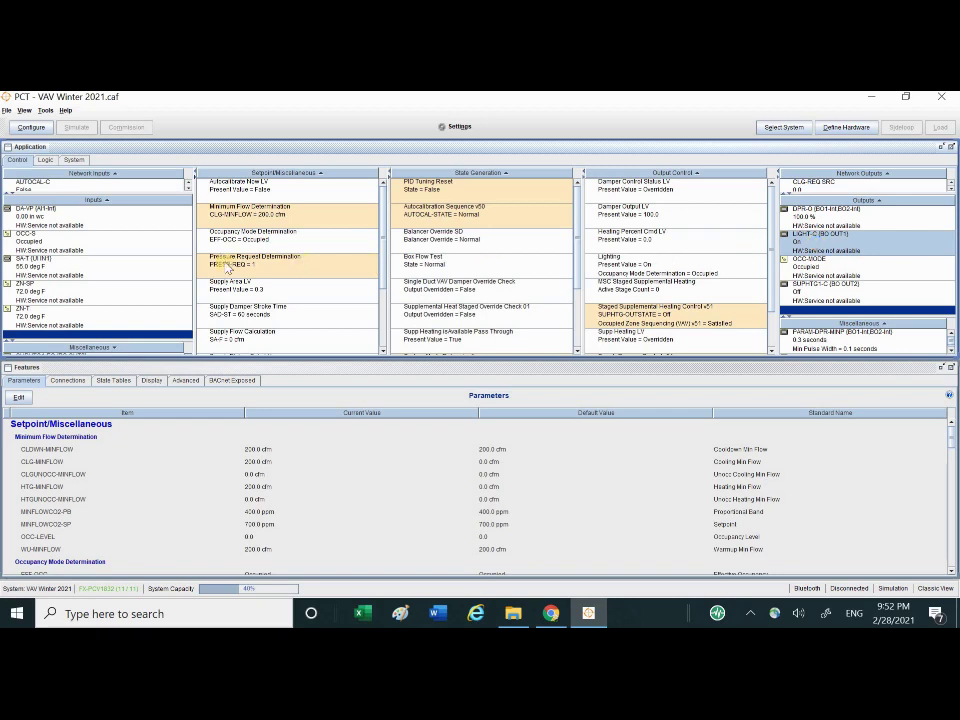
Command the ZN-SP zone setpoint with a Test value of 80 deg F, and check the response of the DPR-O output
left_click(60, 291)
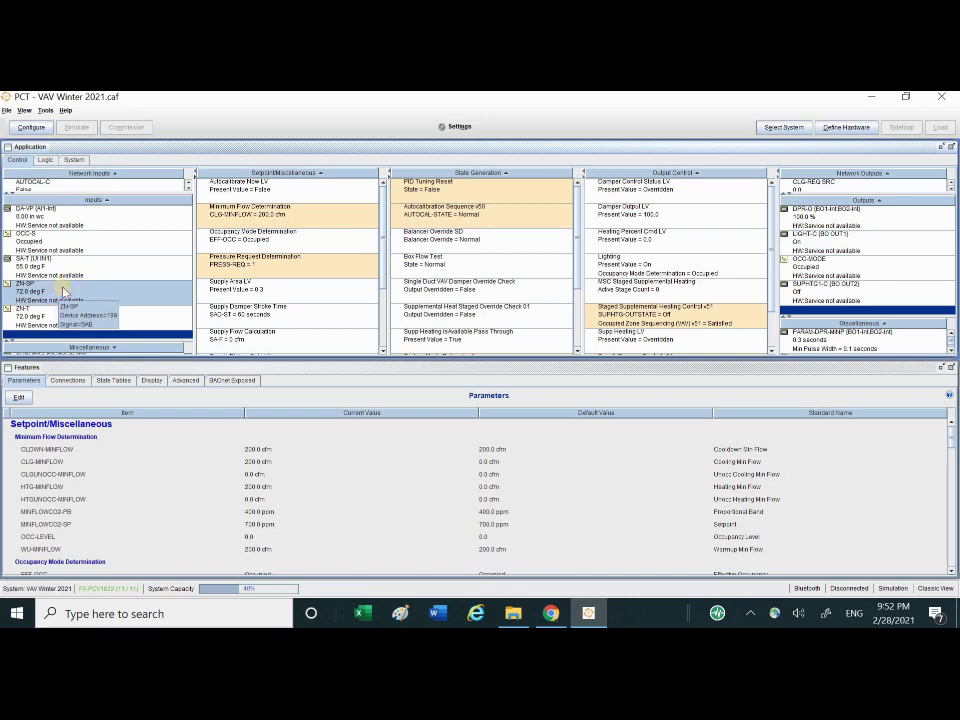
right_click(127, 292)
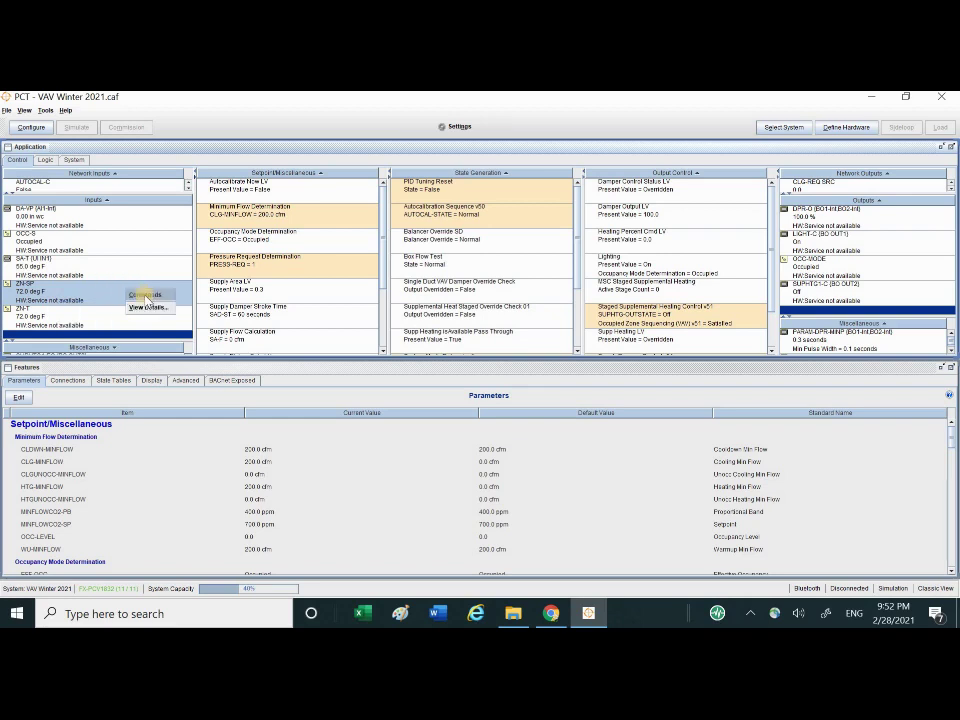
left_click(145, 295)
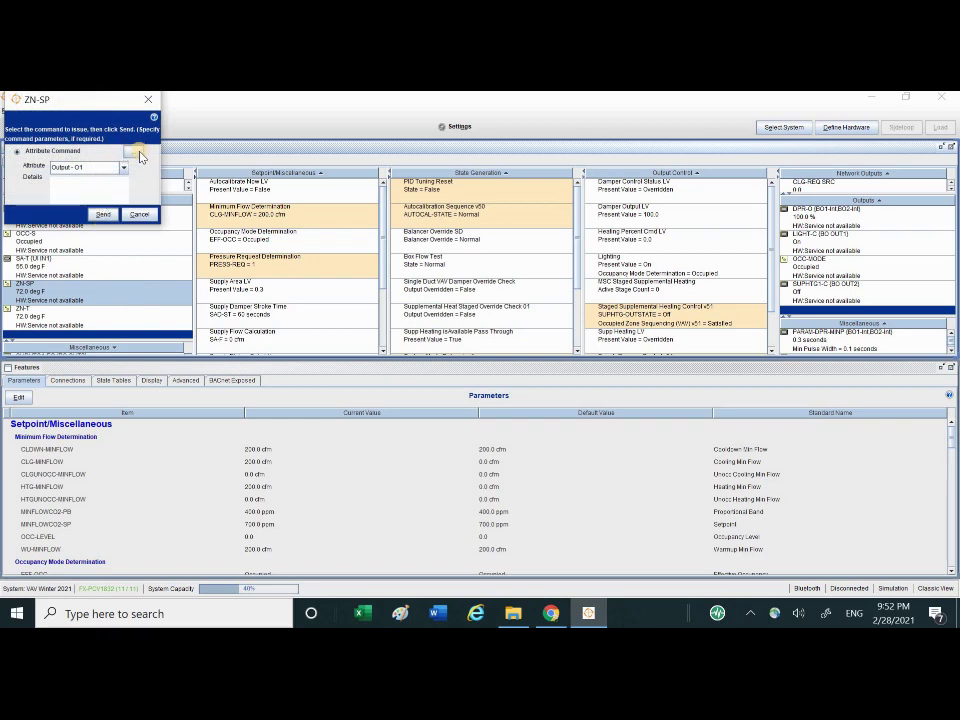
left_click(136, 153)
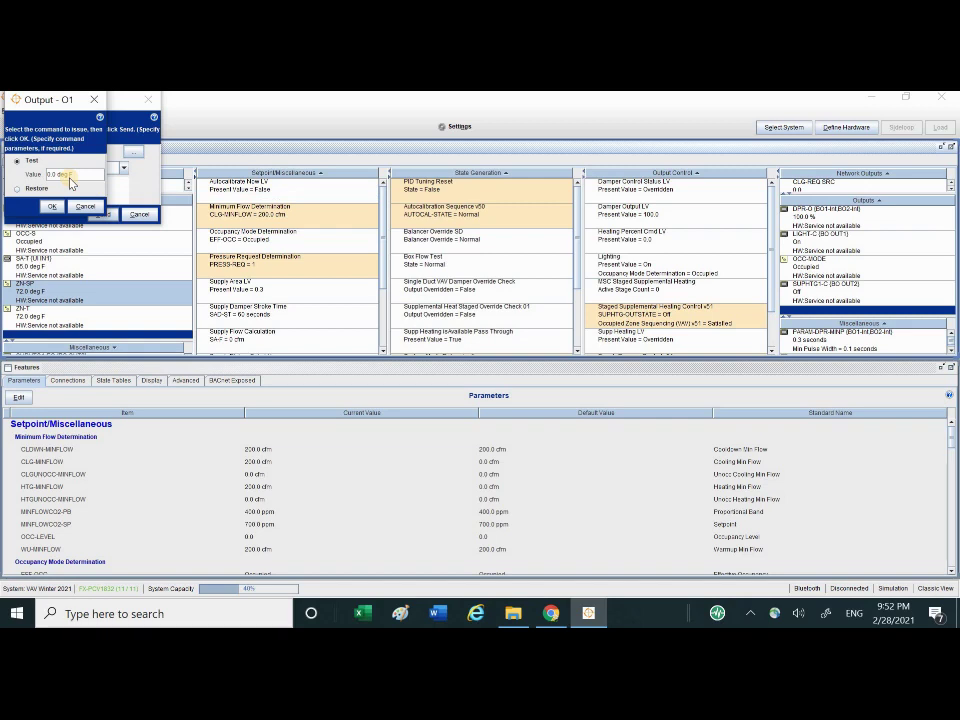
double_click(70, 177)
type("60")
left_click(52, 207)
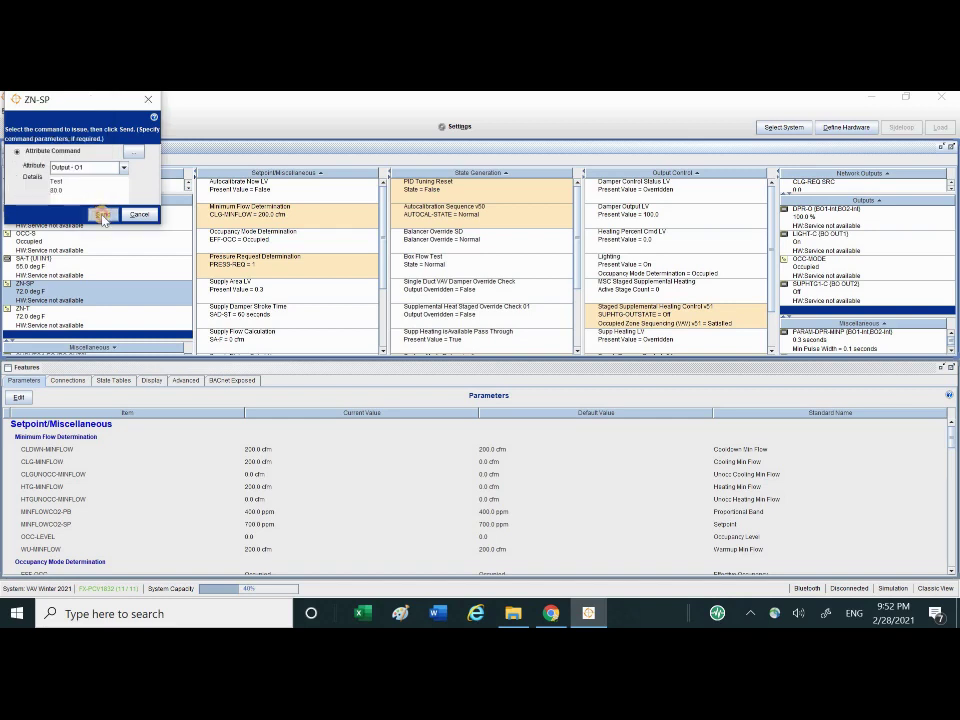
left_click(101, 214)
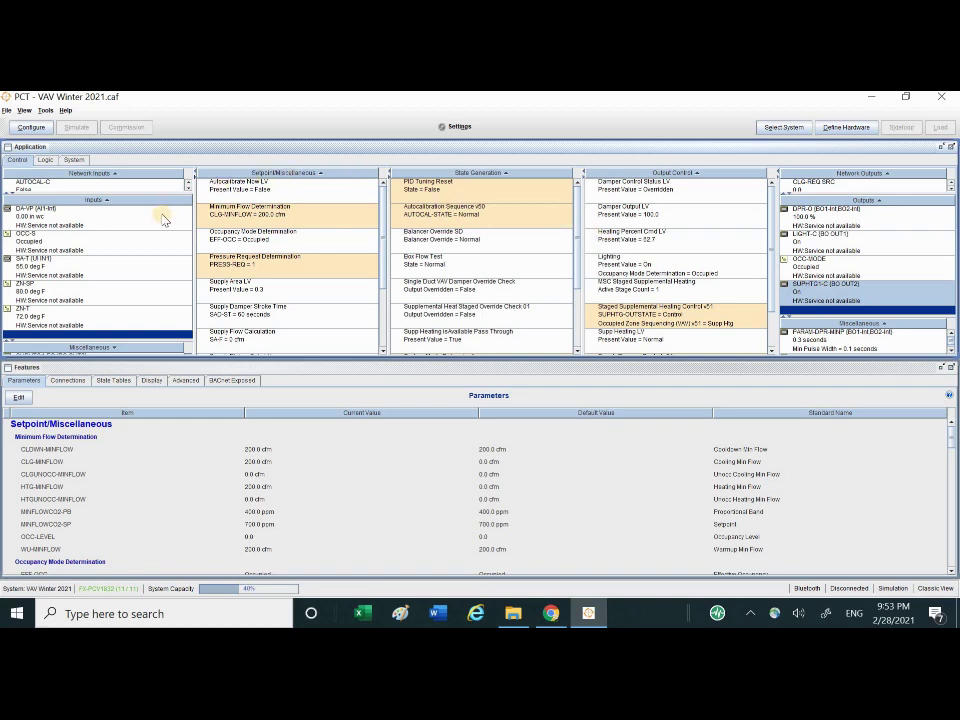
left_click(817, 222)
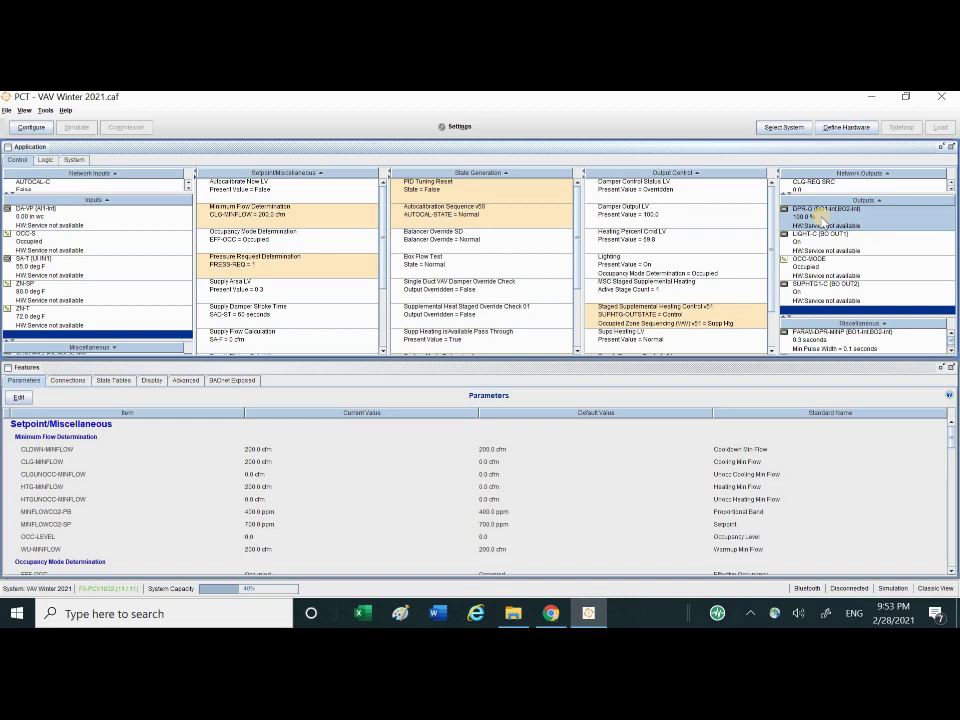
Open the attribute command dialog for the simulated OCC-S occupancy input
left_click(89, 242)
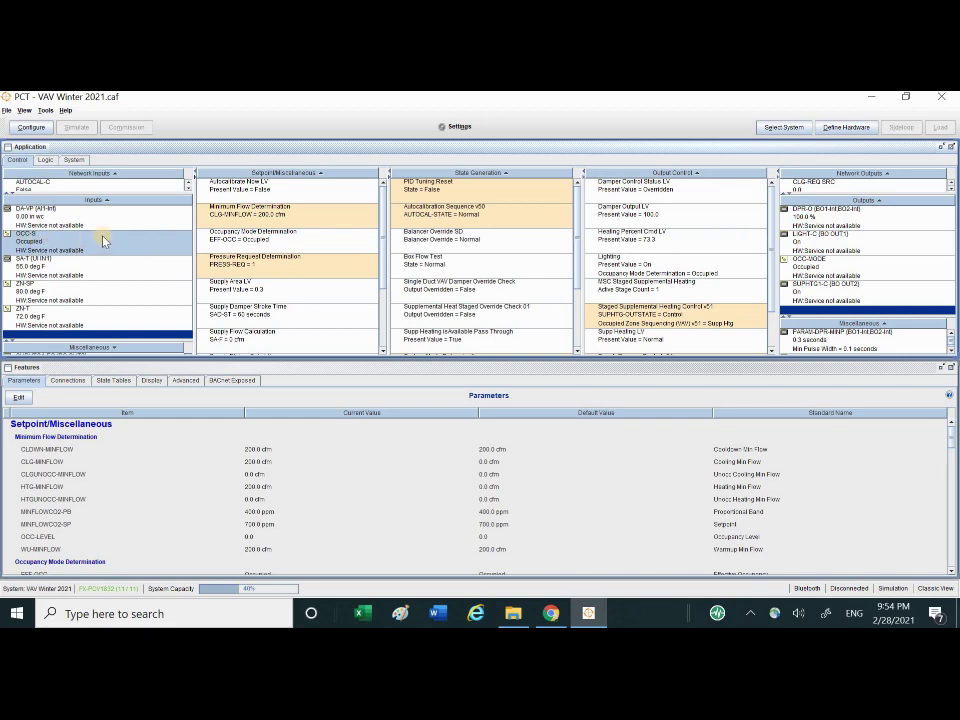
mouse_move(62, 245)
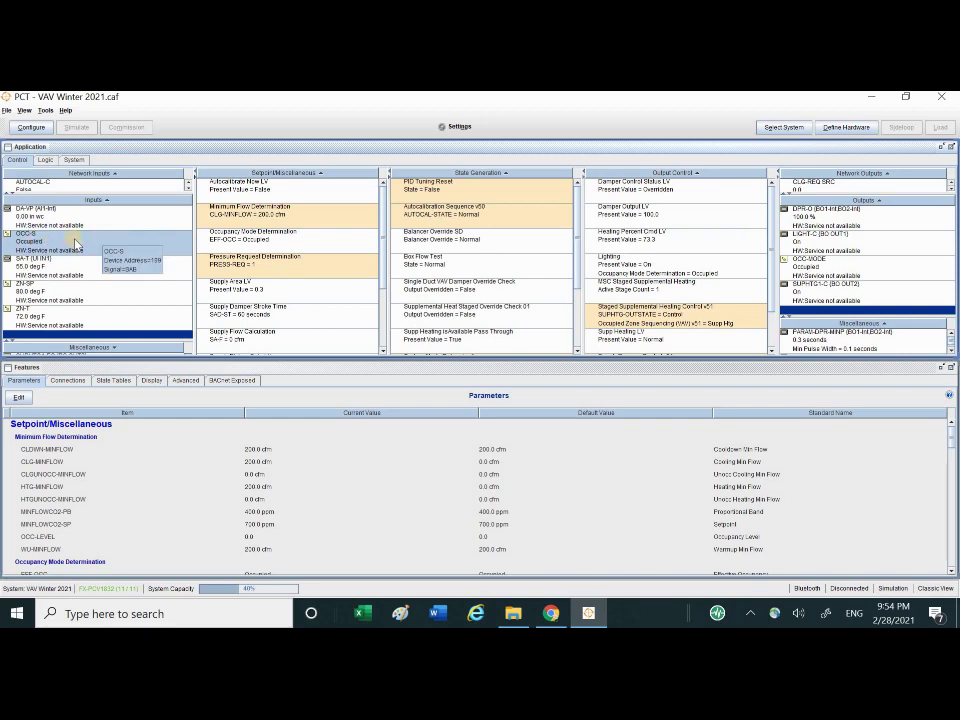
right_click(76, 242)
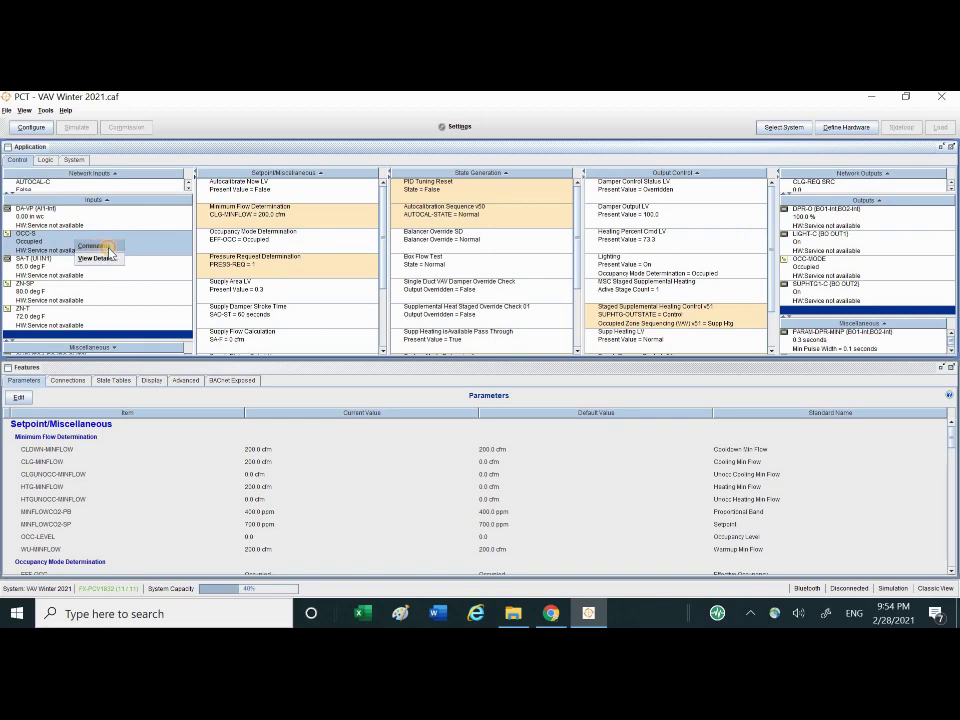
left_click(98, 246)
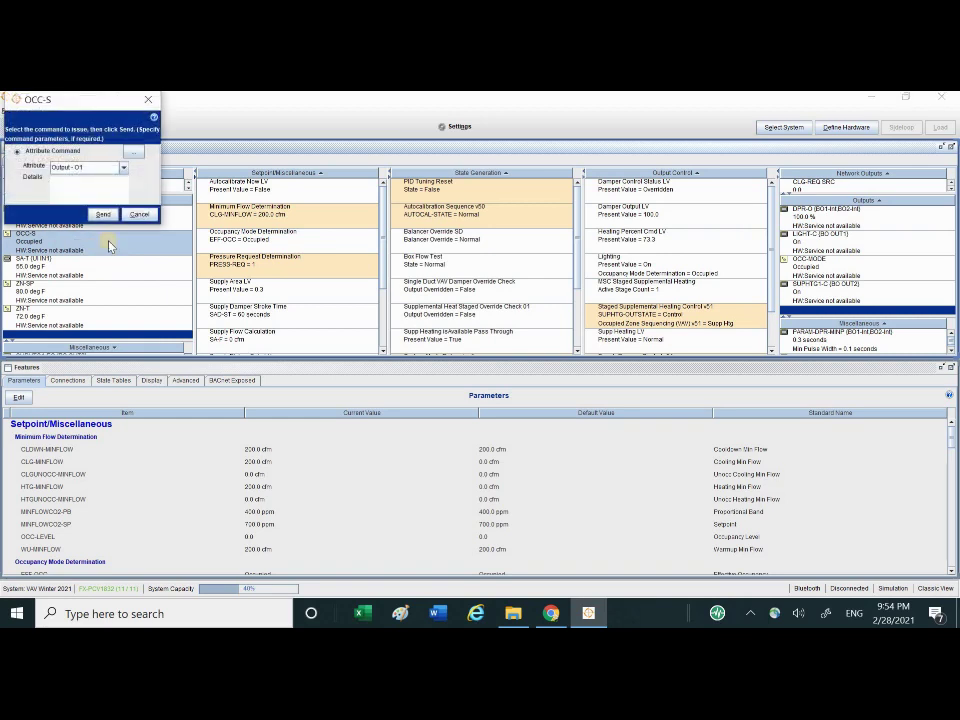
left_click(134, 154)
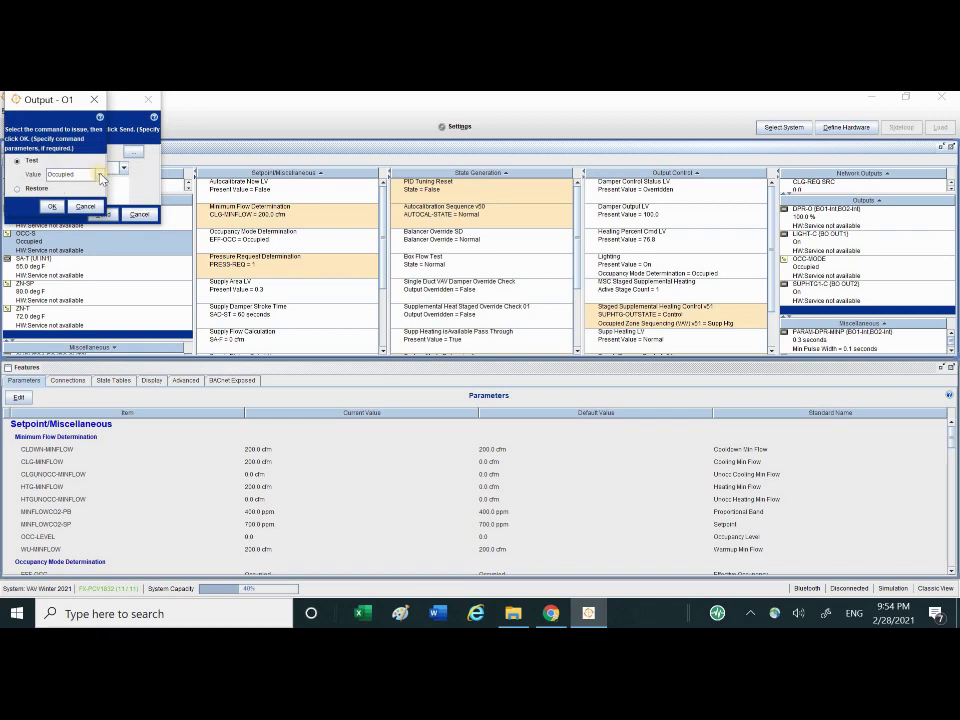
left_click(100, 175)
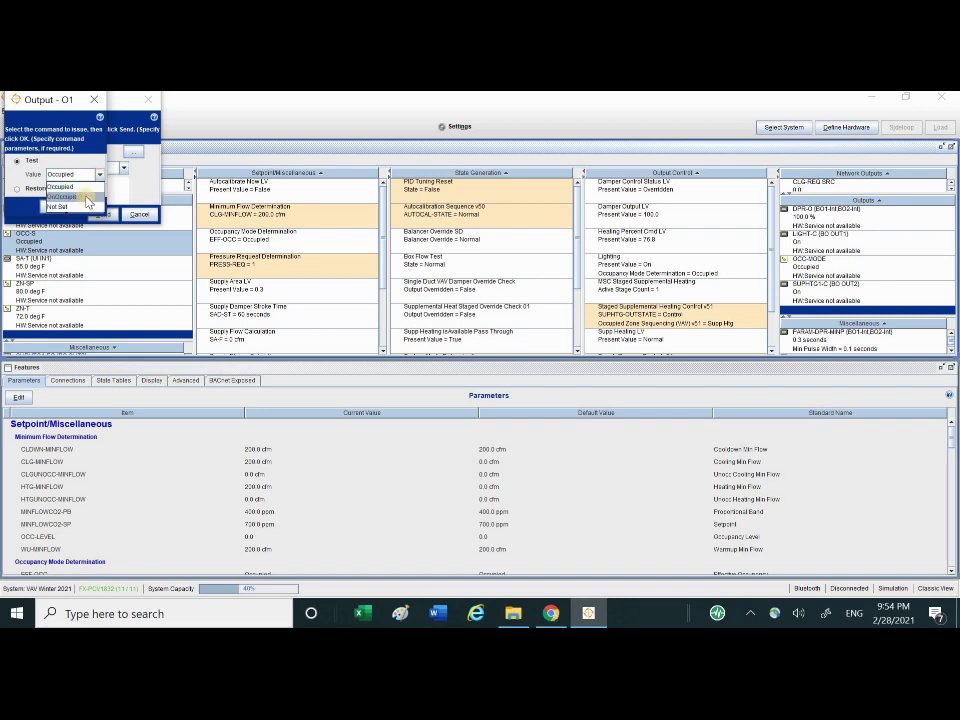
left_click(86, 198)
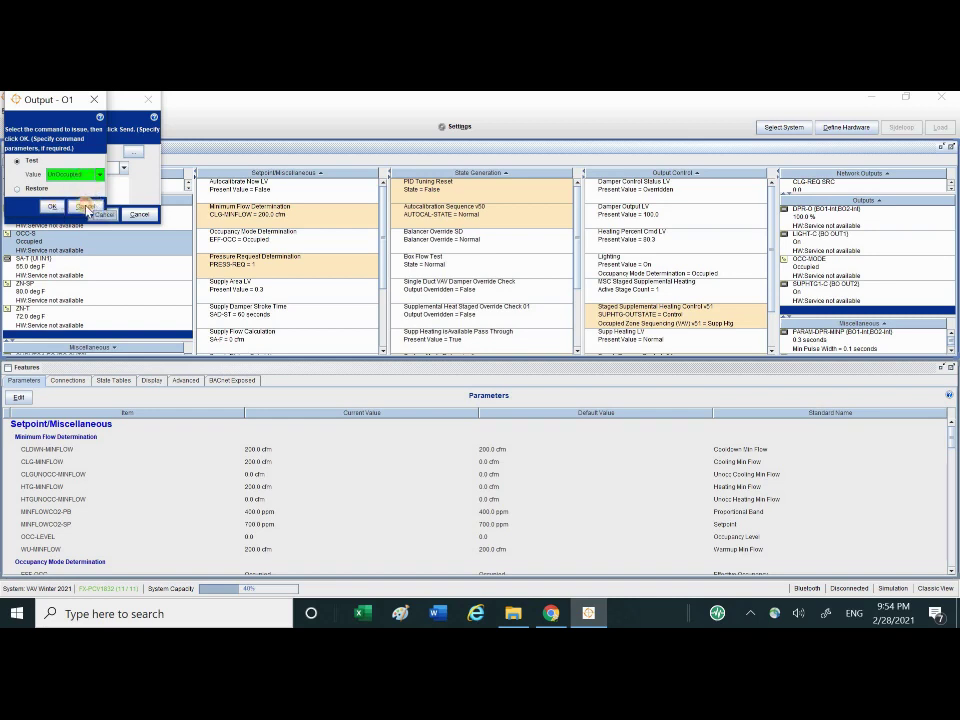
left_click(85, 207)
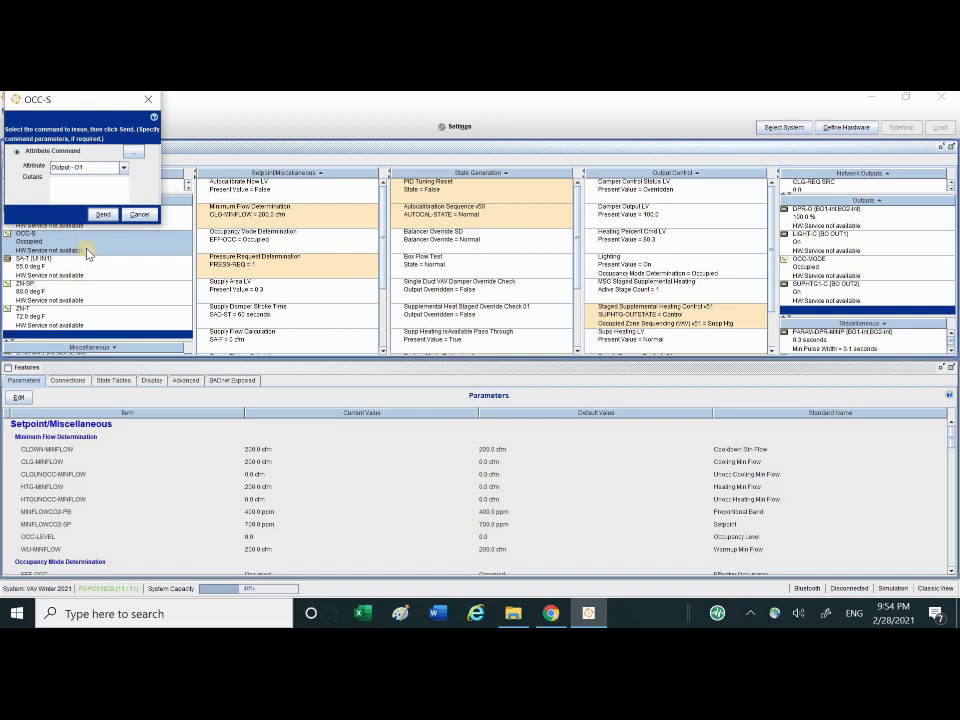
Choose Restore as the attribute command for the O1 output of the OCC-S input
left_click(133, 153)
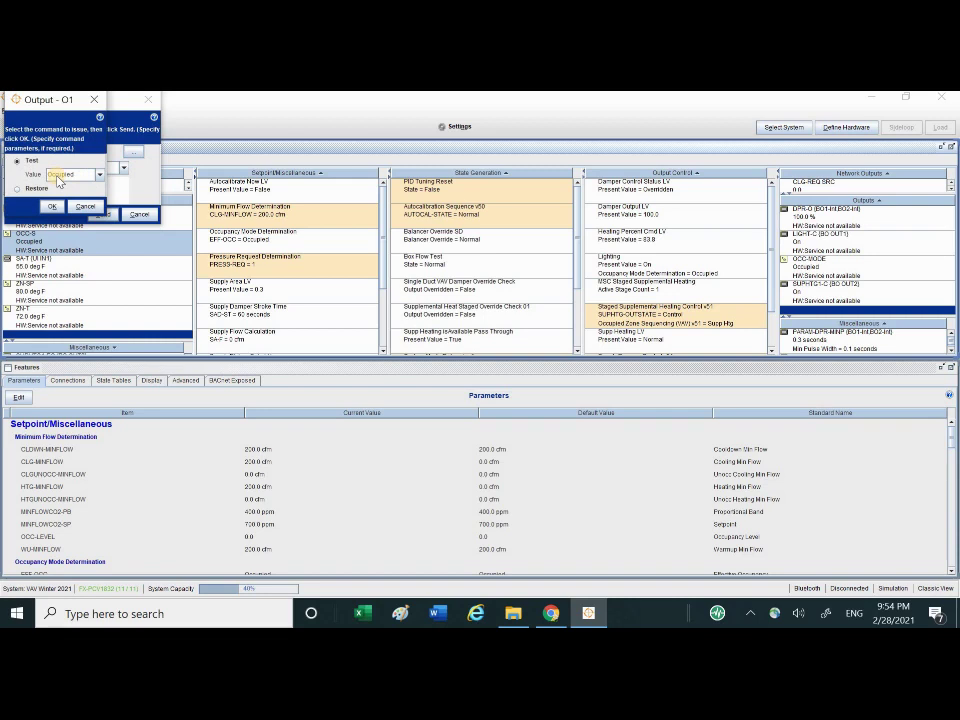
left_click(97, 175)
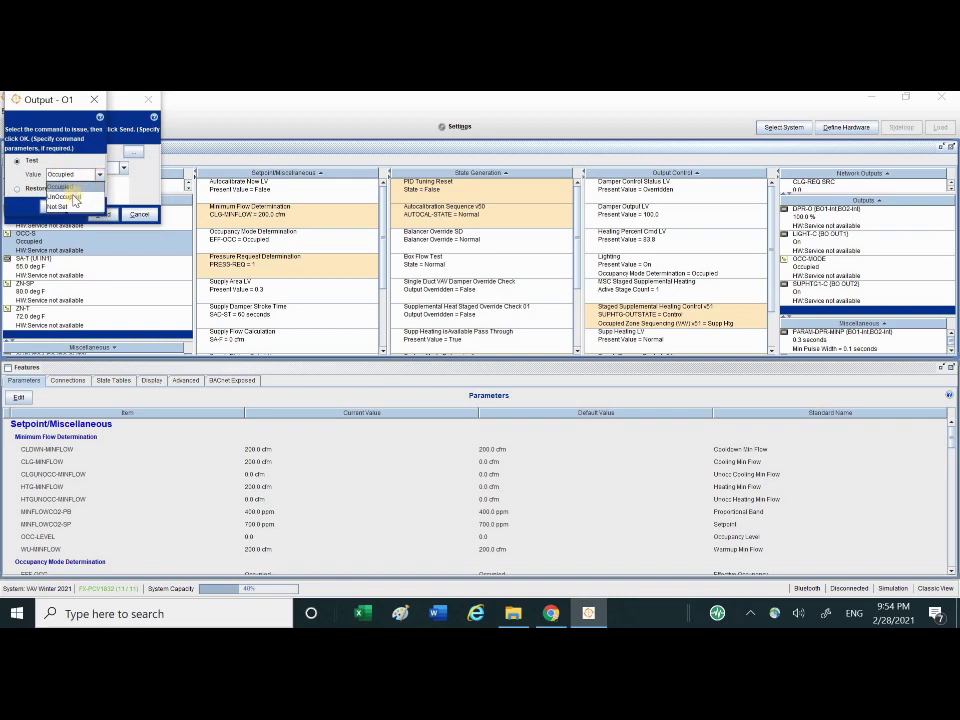
left_click(73, 198)
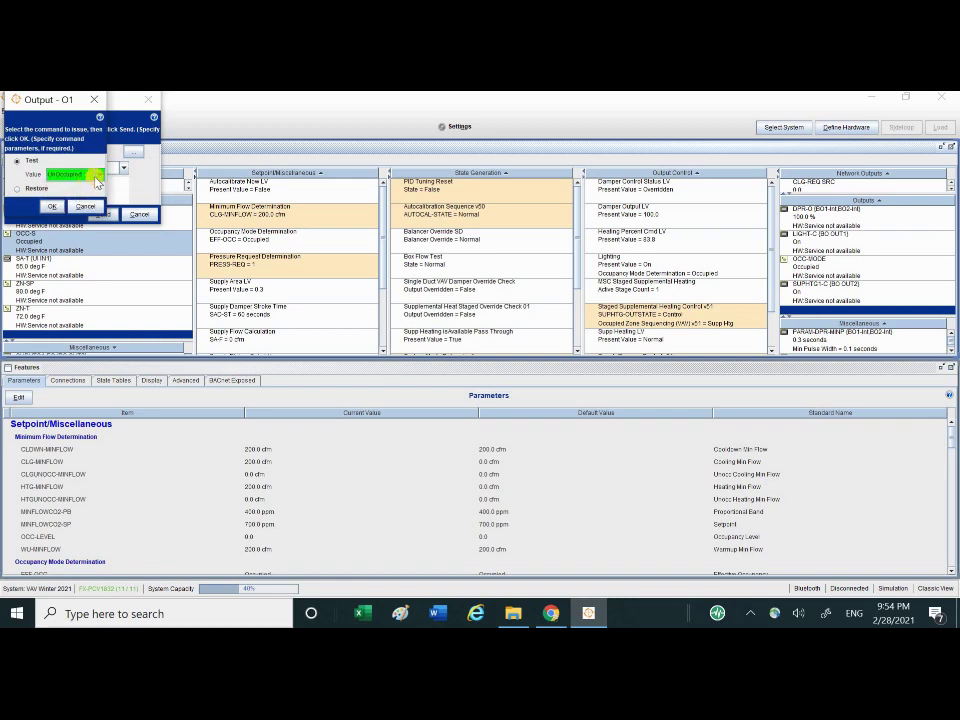
left_click(17, 189)
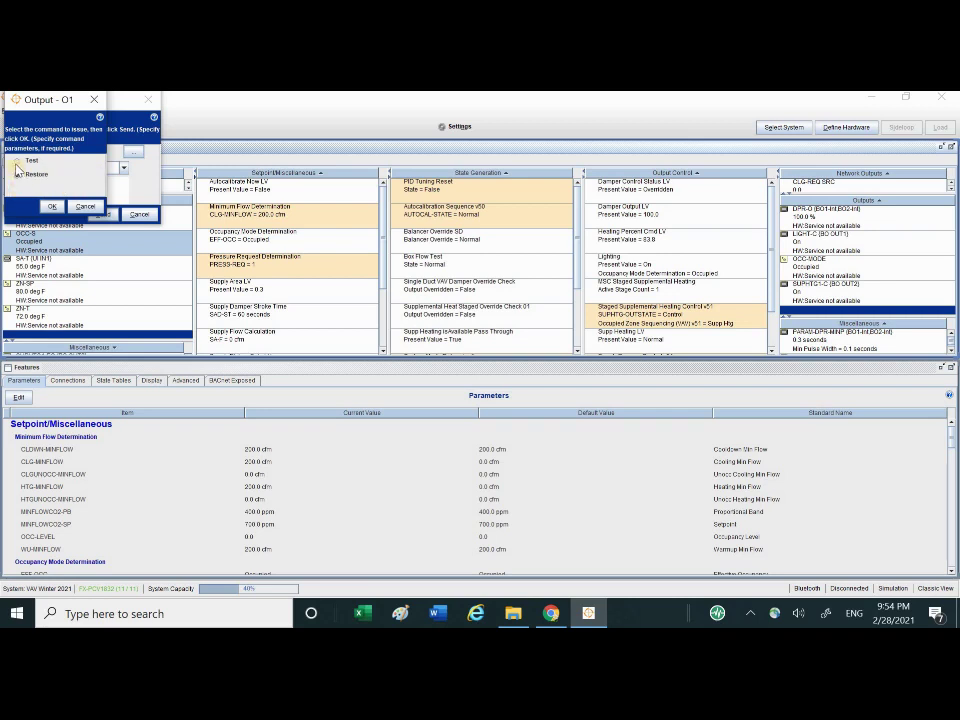
left_click(52, 206)
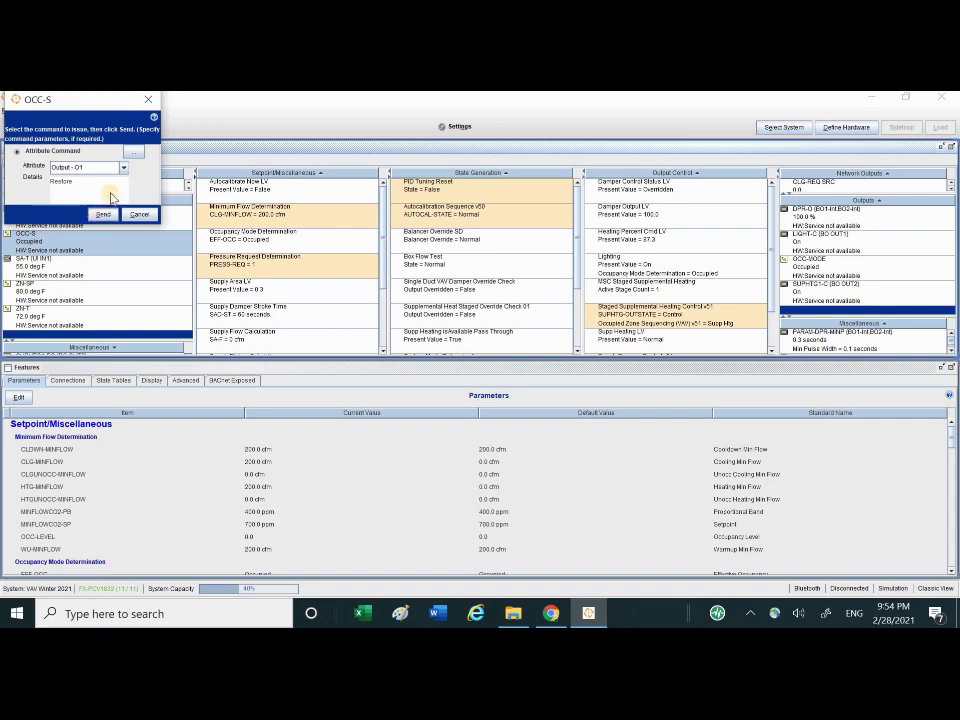
left_click(134, 151)
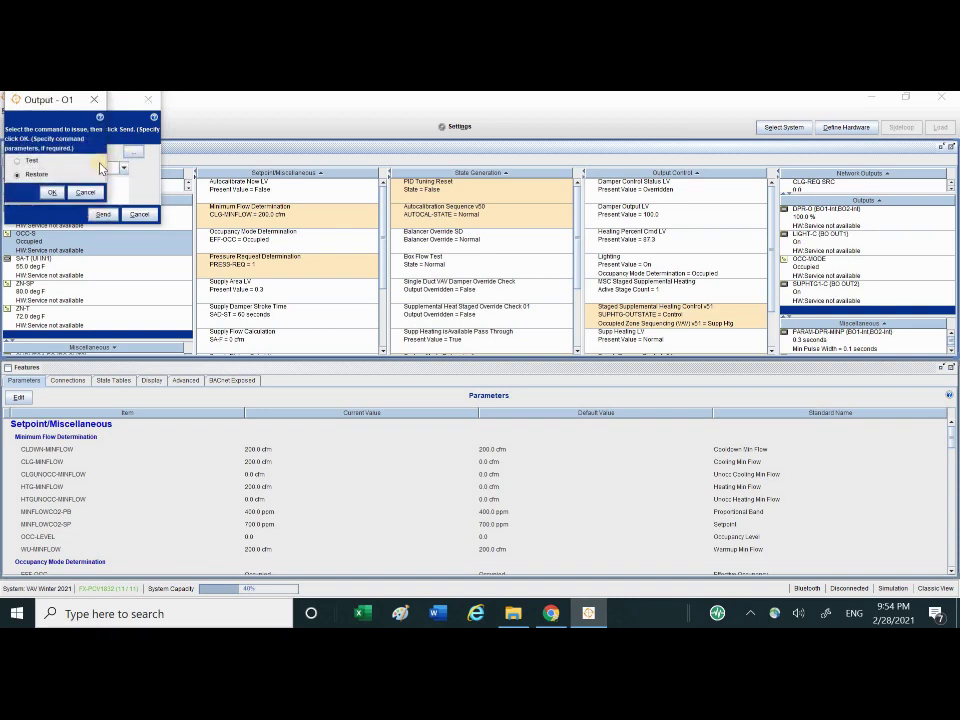
left_click(30, 160)
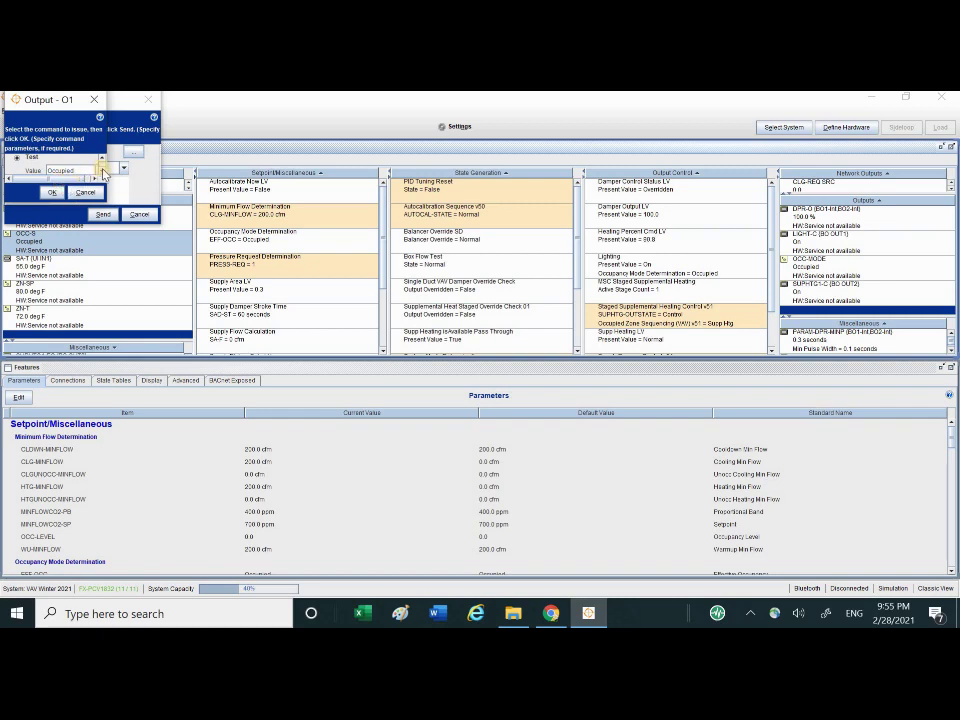
left_click(103, 171)
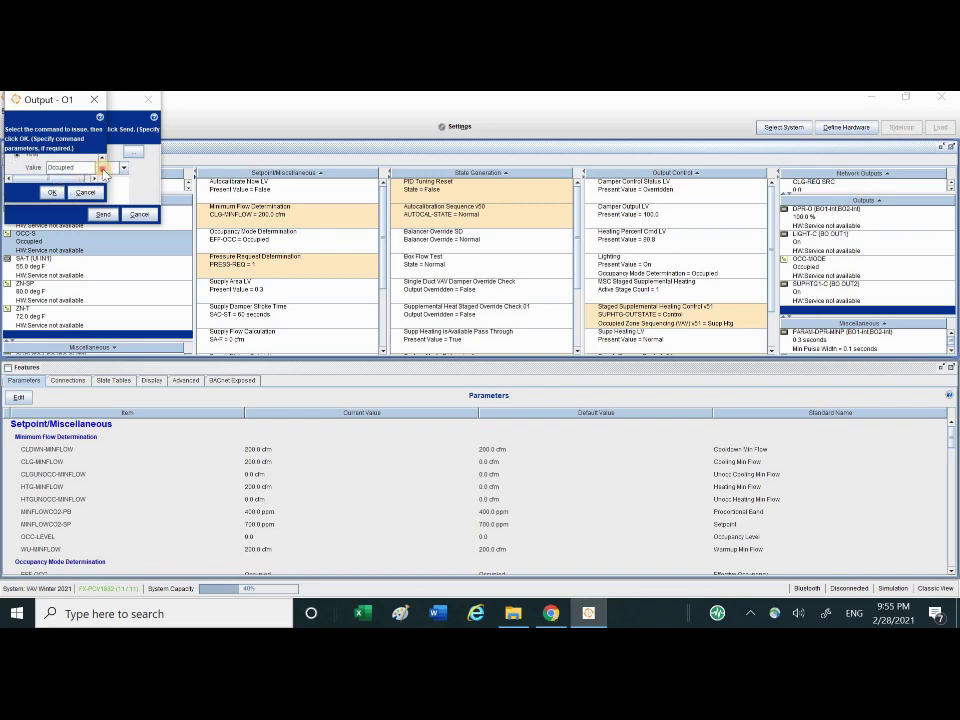
left_click(103, 171)
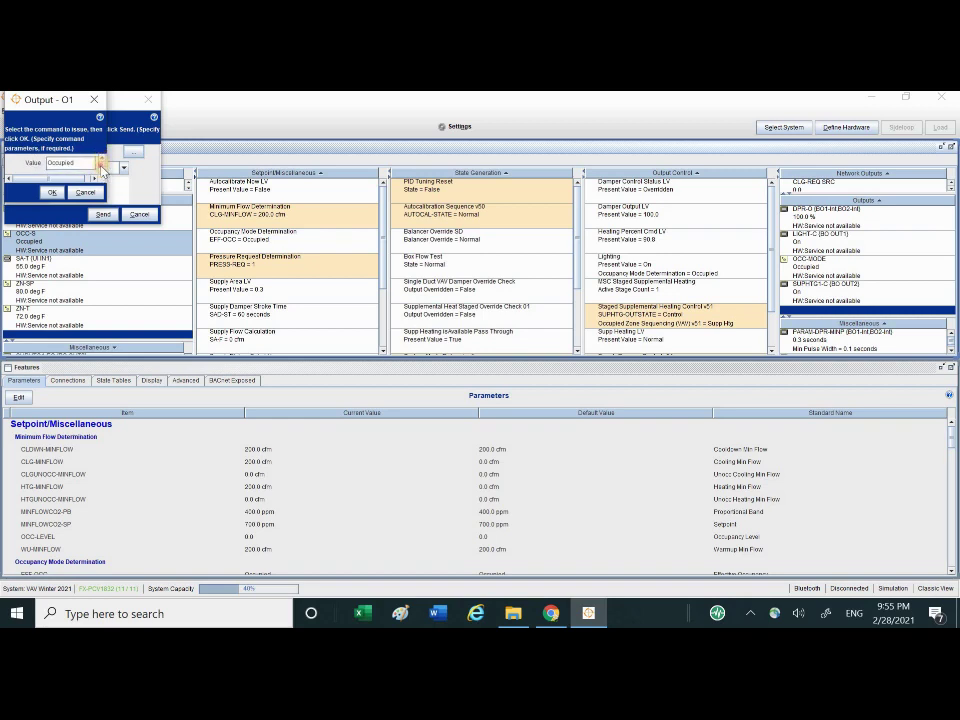
left_click(103, 168)
left_click(103, 171)
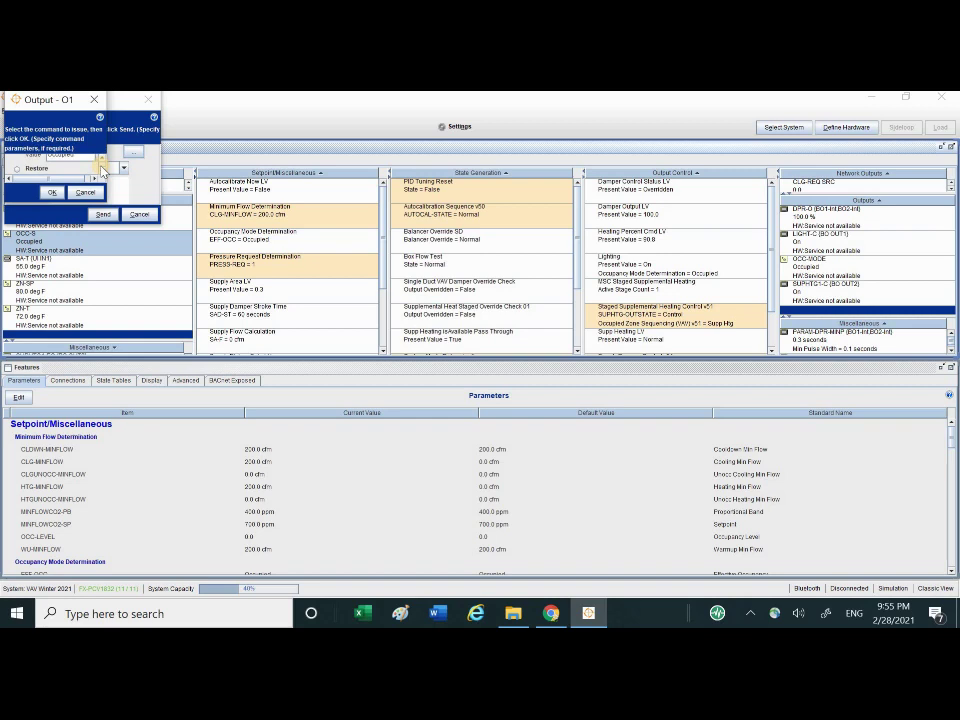
left_click(36, 174)
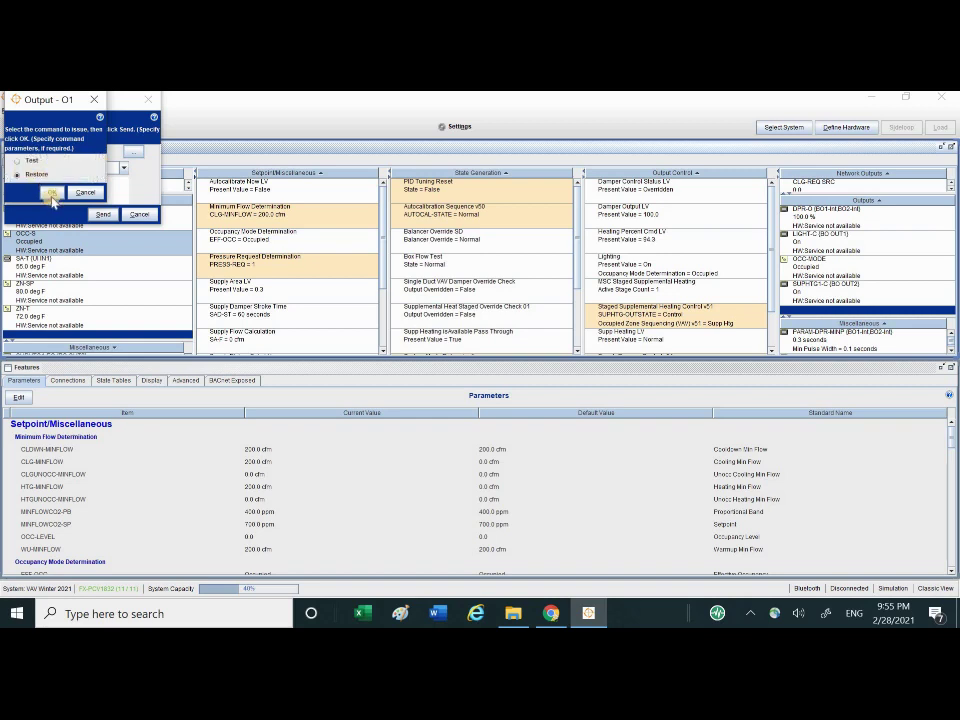
left_click(50, 194)
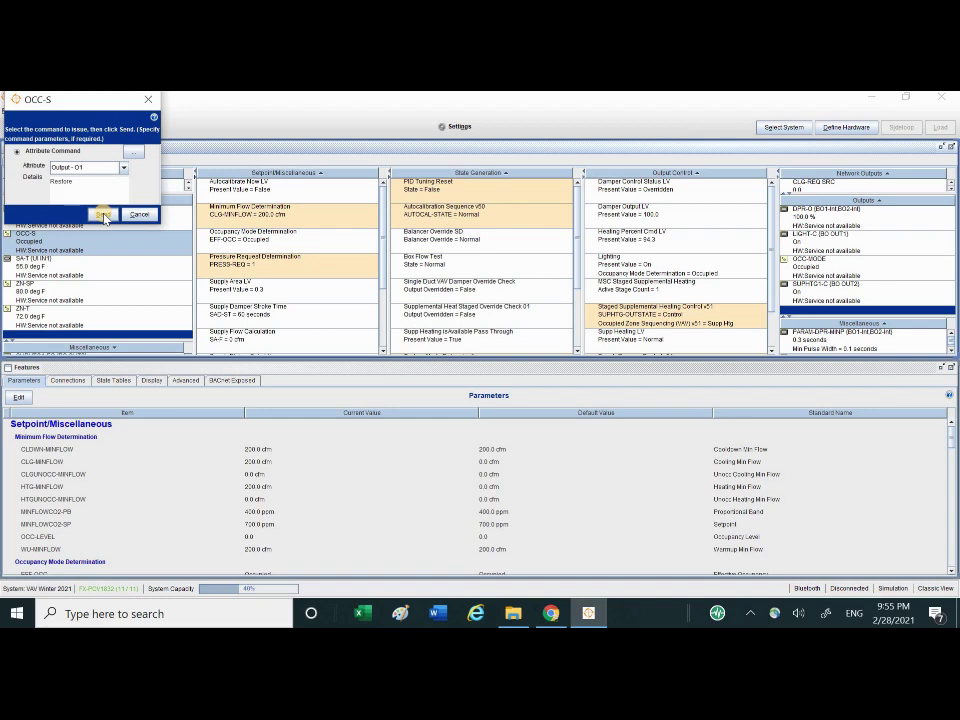
Send the Restore command to the OCC-S input, and check the response of the OCC-MODE and LIGHT-C outputs
left_click(104, 216)
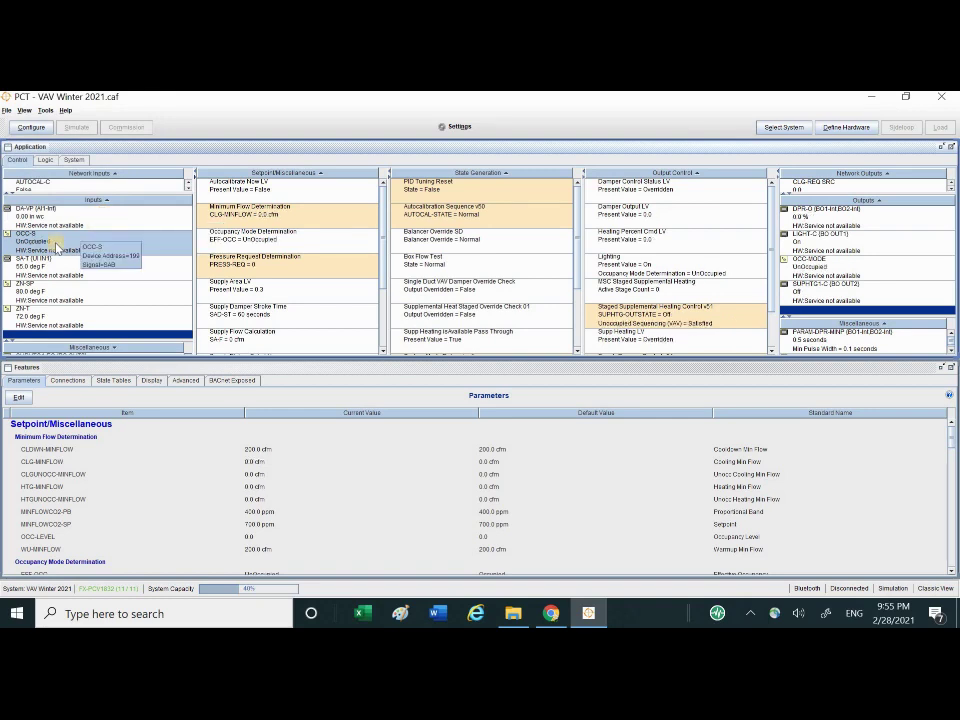
left_click(16, 238)
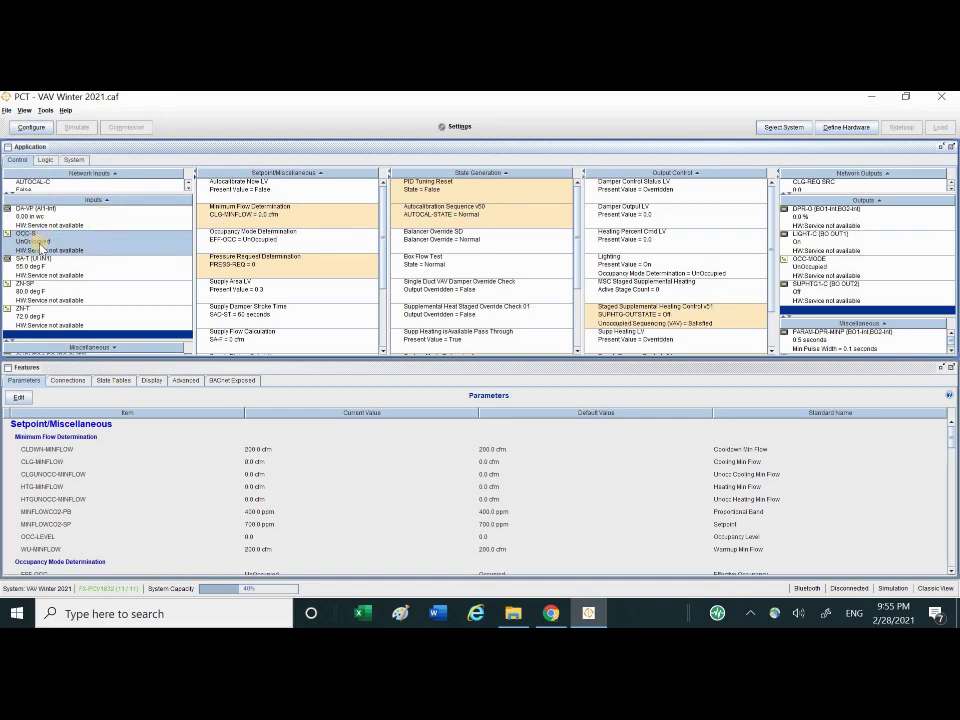
left_click(842, 271)
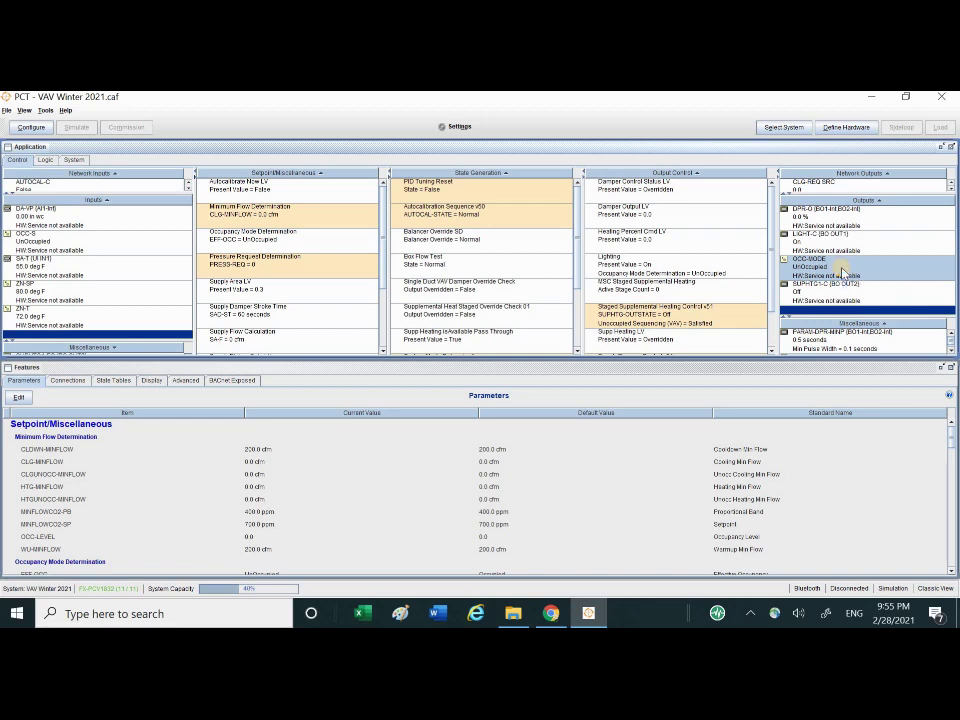
mouse_move(822, 243)
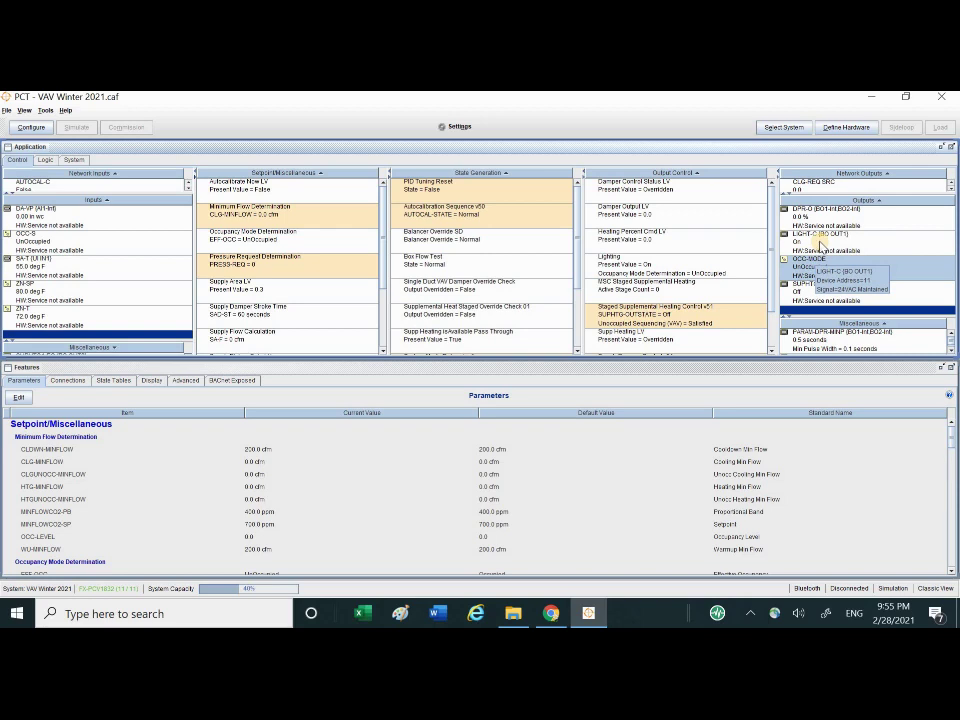
mouse_move(806, 275)
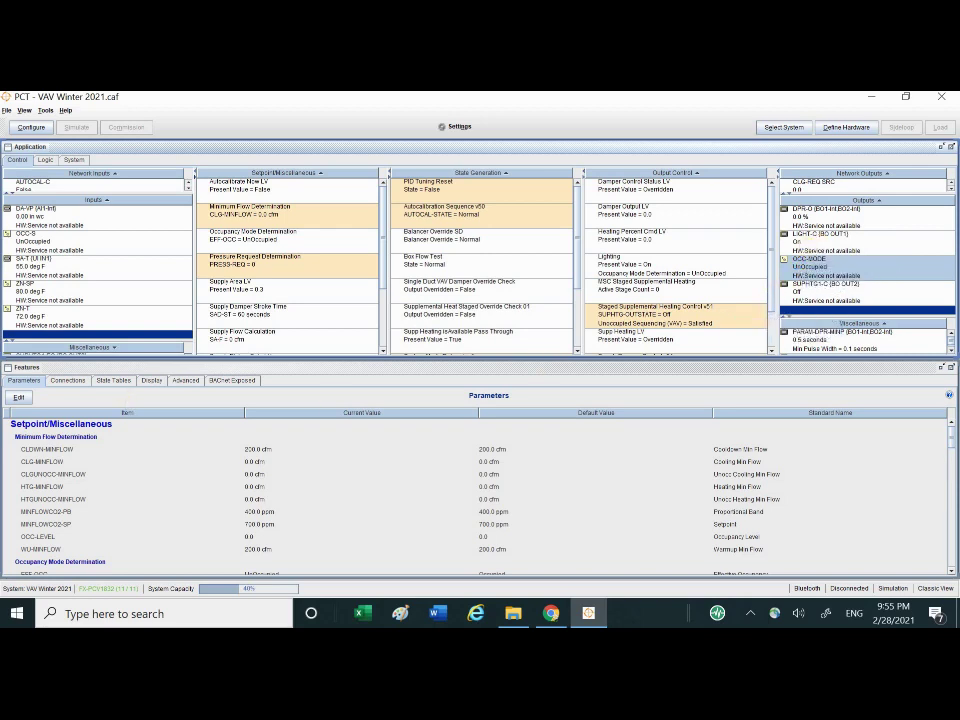
Command the ZN-SP zone setpoint with a Test value of 60 deg F, and check the SUPHTG1-C, LIGHT-C and DPR-O outputs
left_click(42, 293)
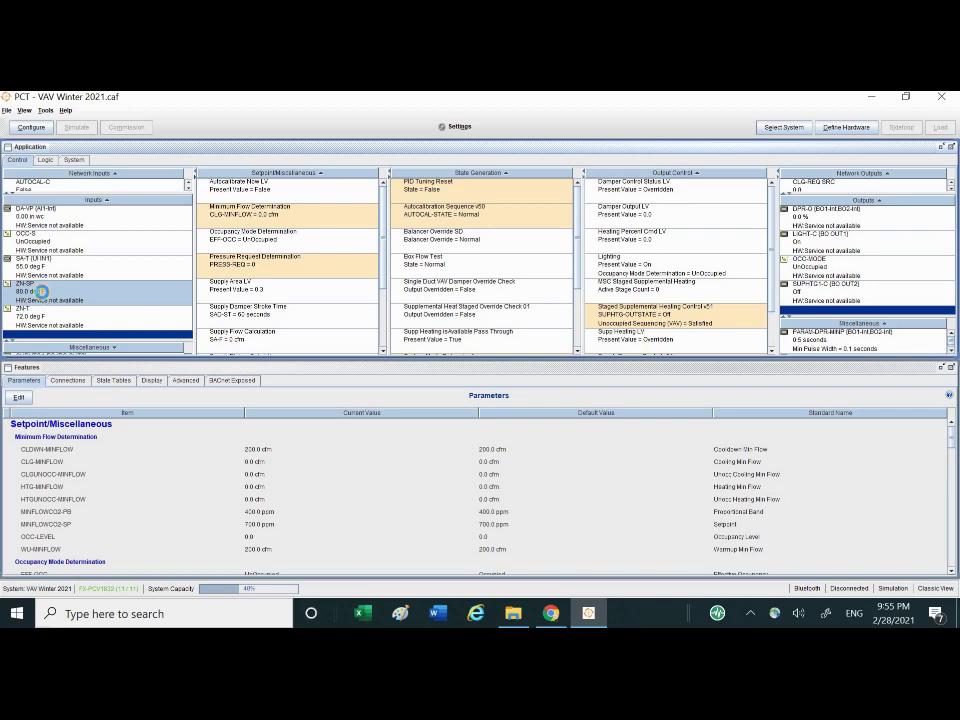
right_click(44, 297)
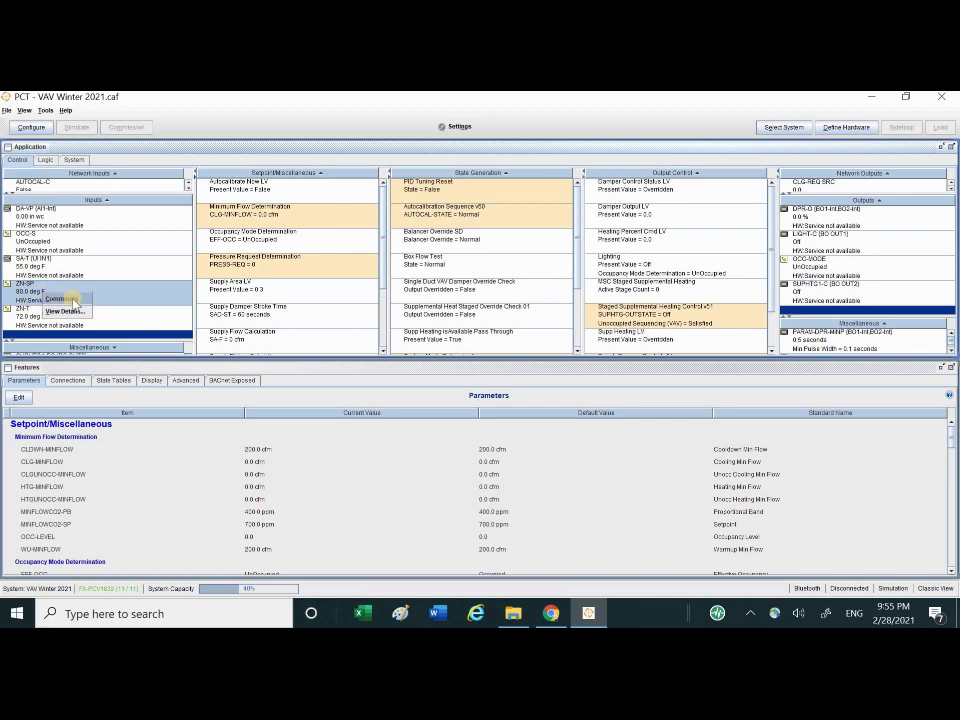
left_click(72, 299)
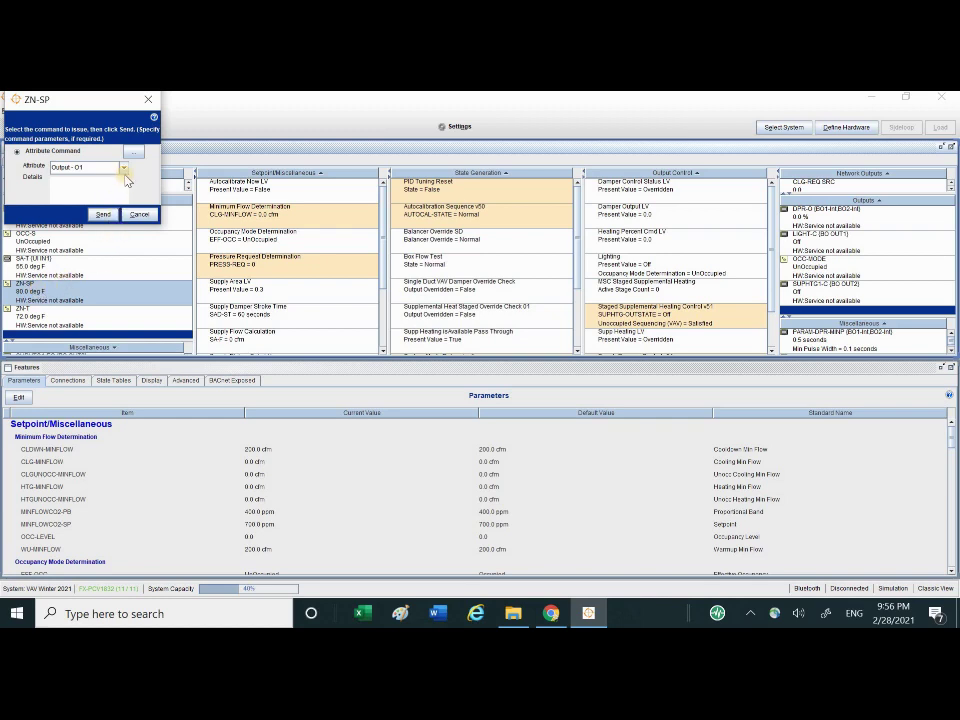
left_click(124, 169)
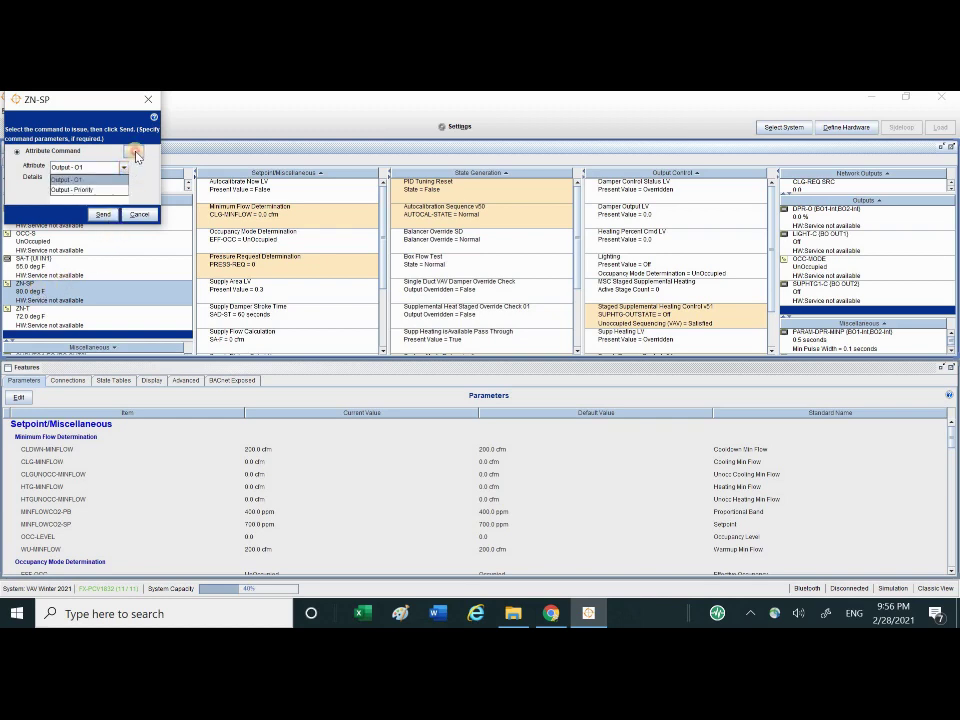
left_click(135, 153)
triple_click(53, 174)
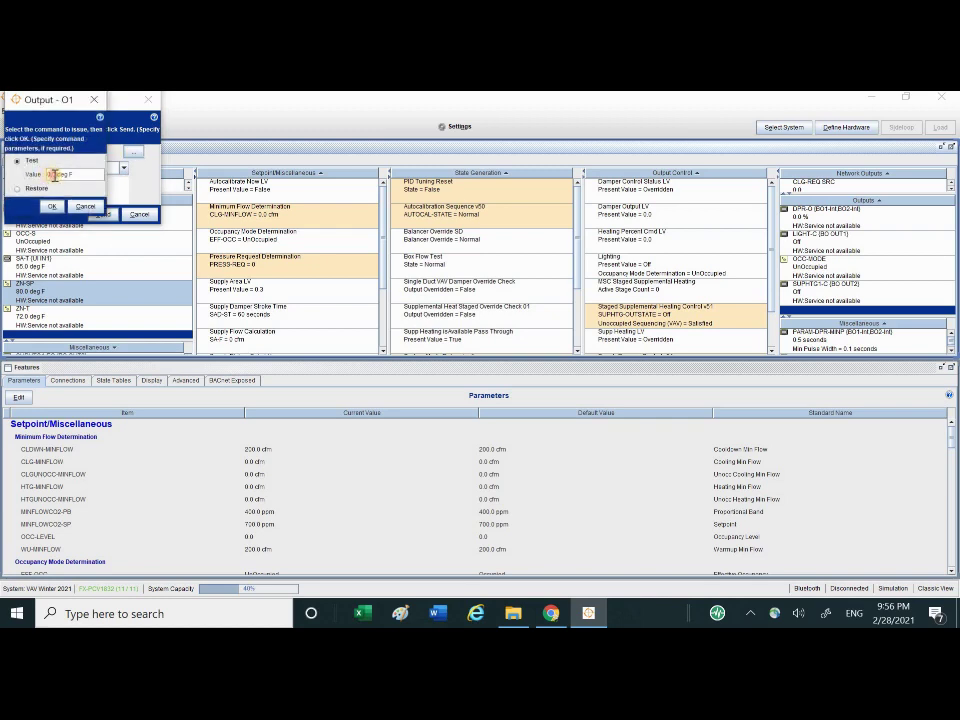
type("8")
key("Return")
left_click(102, 215)
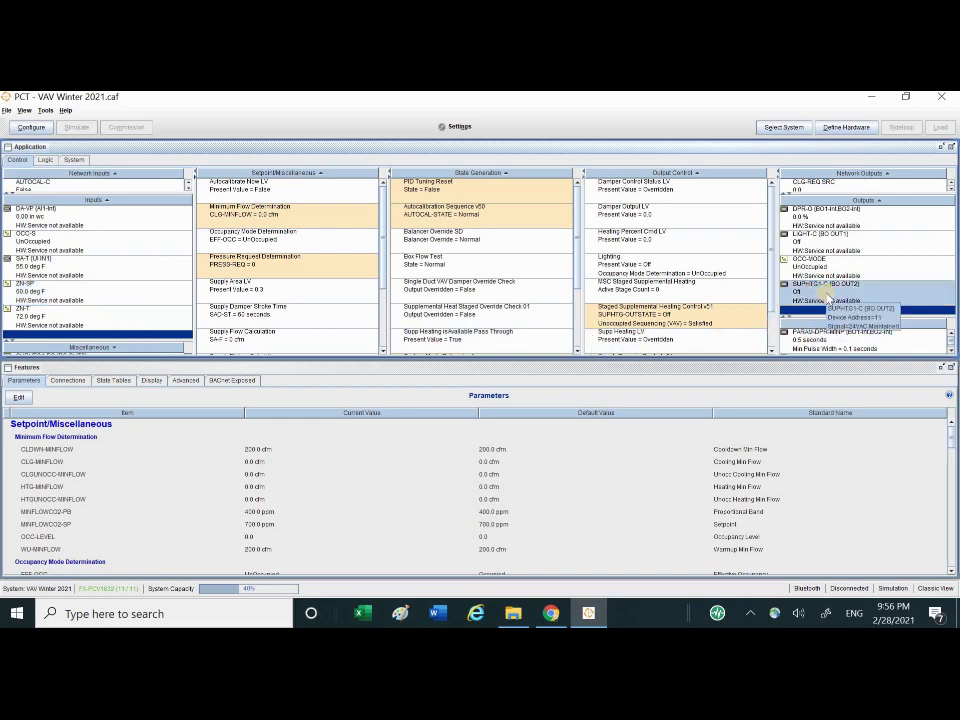
left_click(830, 241)
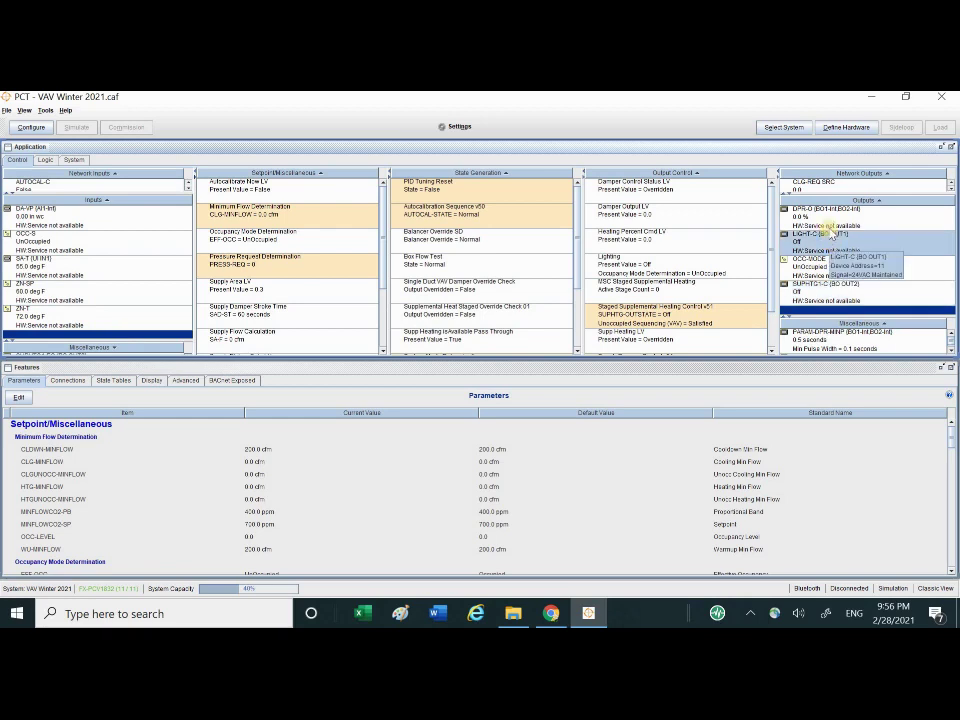
left_click(831, 216)
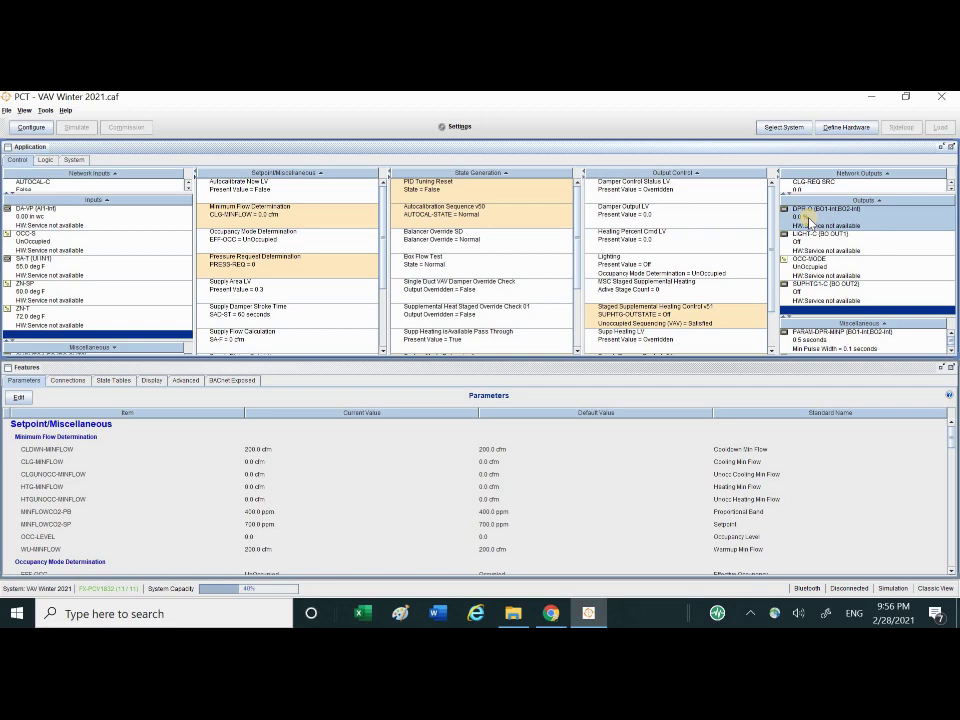
Stop the simulation and return the VAV Winter 2021 application to configuration mode
left_click(31, 128)
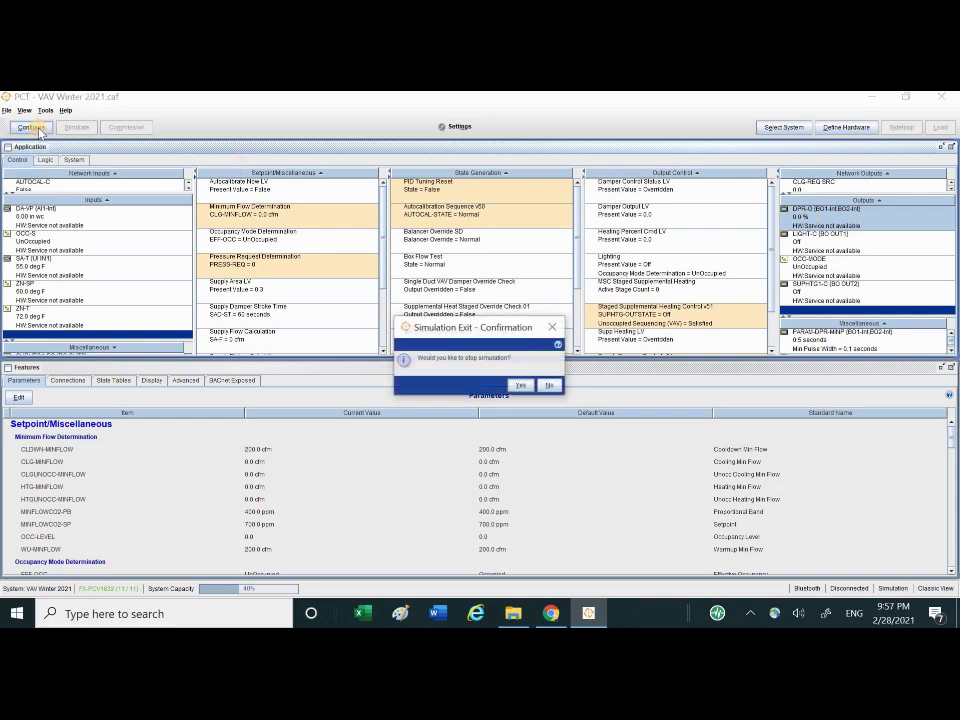
left_click(522, 387)
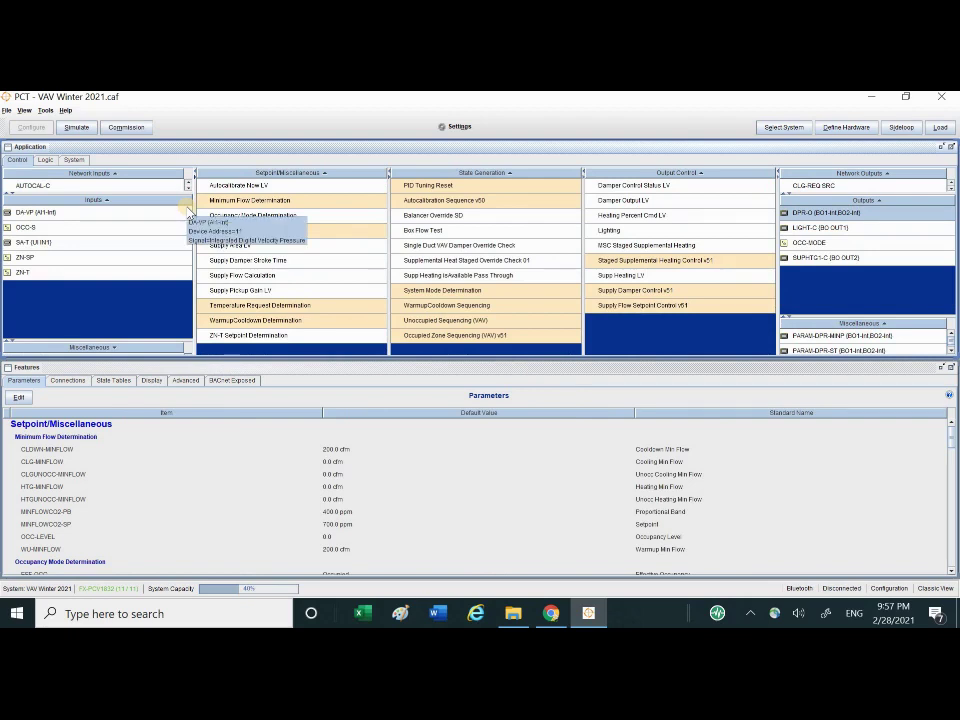
Save the changes and commission the VAV Winter 2021 FX-PCV1832 device at address 11 over Bluetooth, using the Current Application load type
left_click(133, 129)
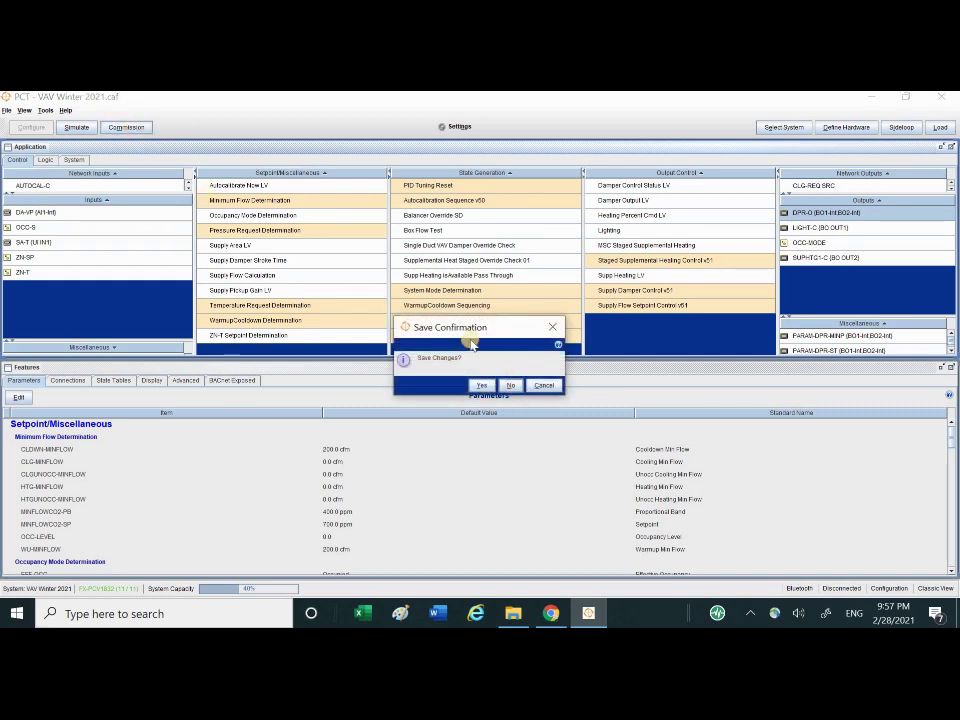
left_click(481, 385)
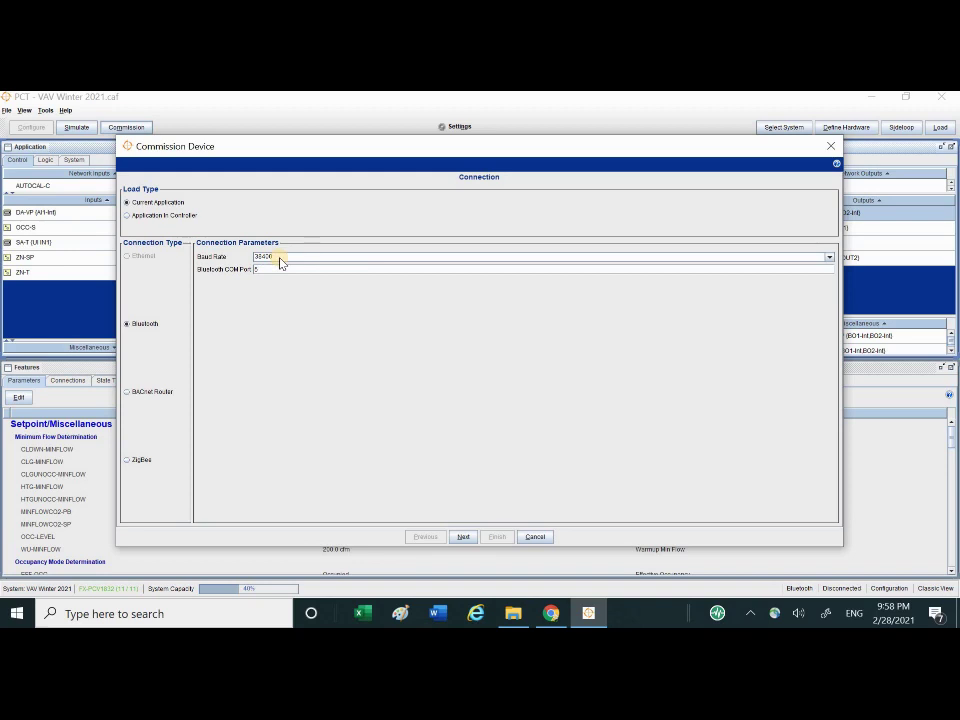
left_click(463, 536)
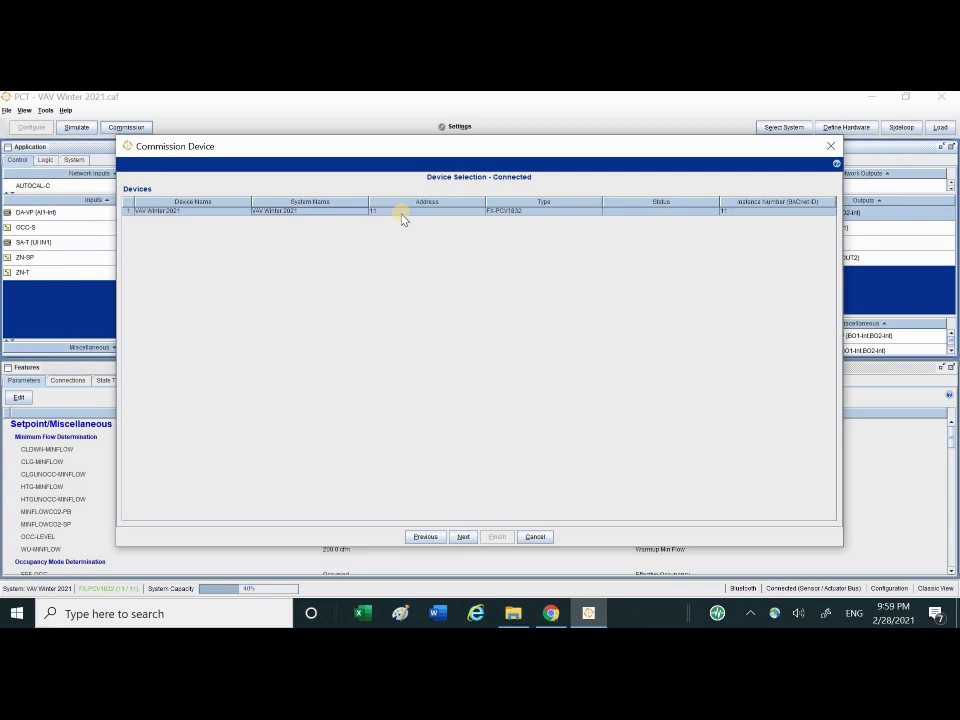
left_click(463, 537)
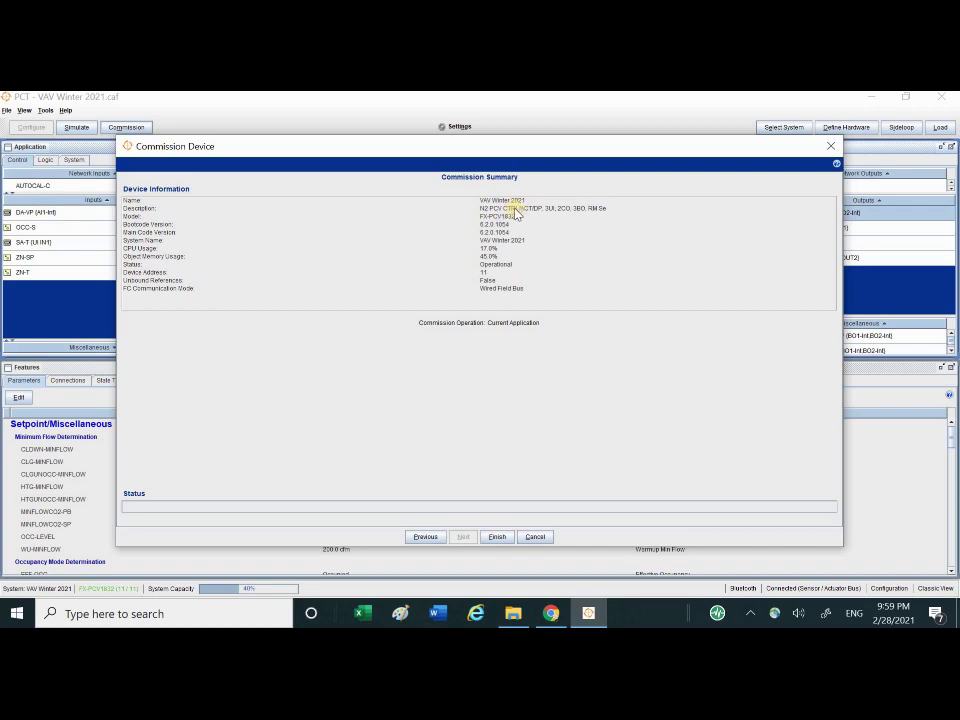
left_click(497, 537)
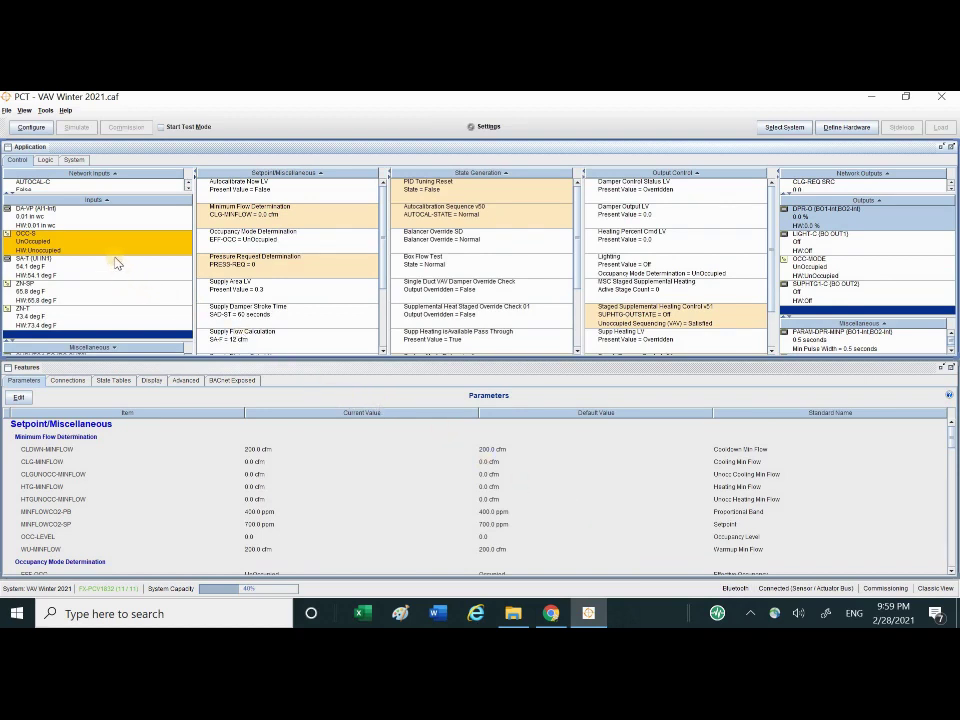
Examine the live DA-VP, ZN-SP and ZN-T inputs together with the DPR-O, LIGHT-C and SUPHTG1-C outputs
left_click(72, 219)
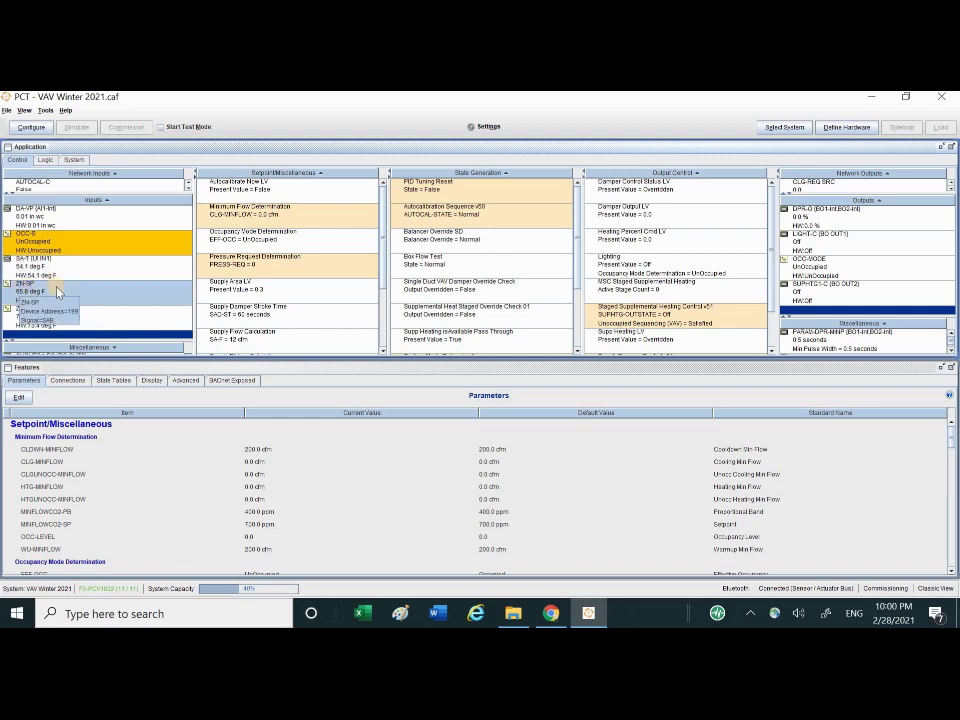
left_click(57, 288)
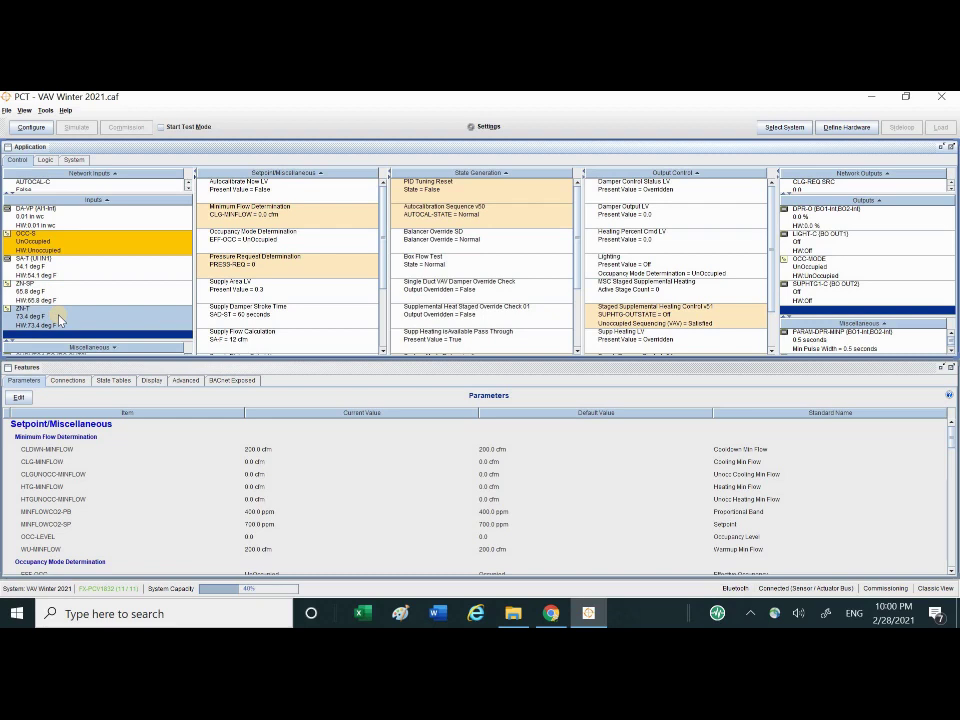
left_click(58, 316)
left_click(832, 221)
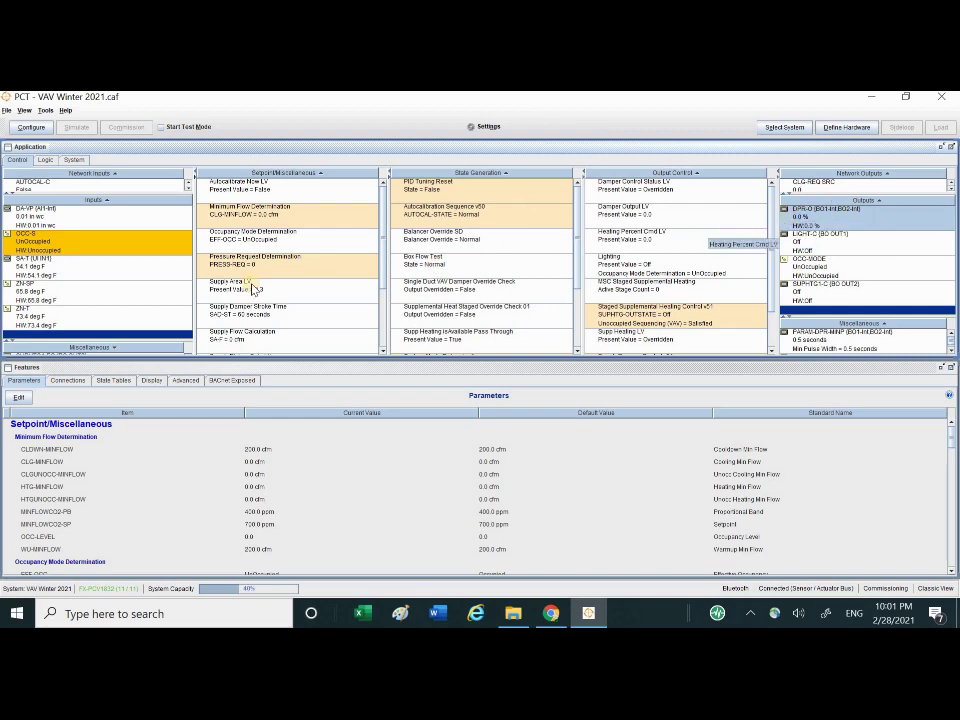
left_click(54, 300)
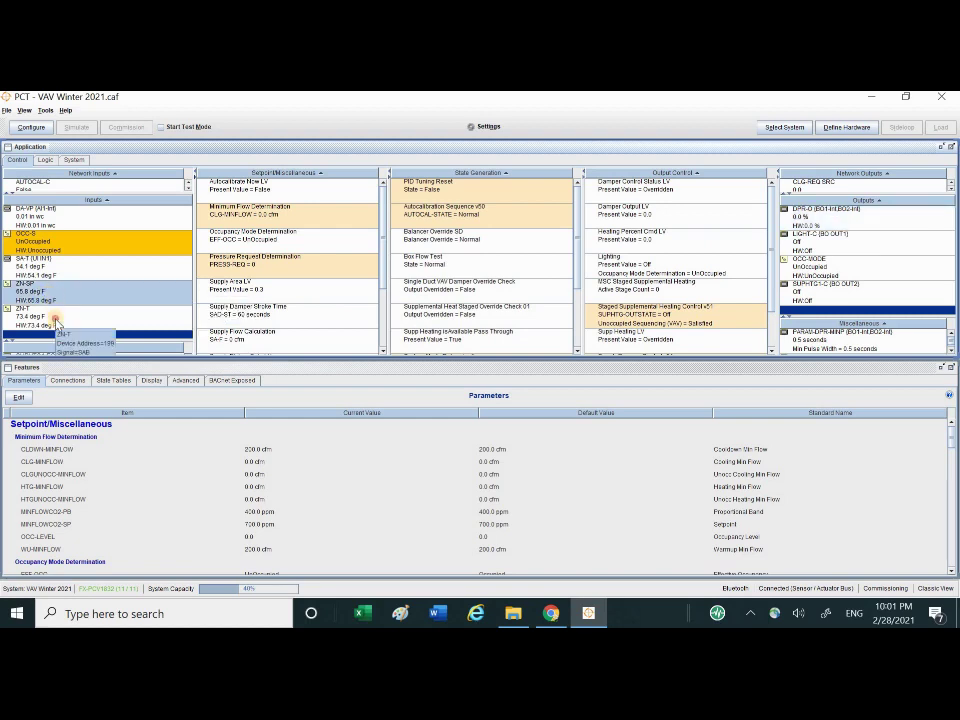
left_click(826, 219)
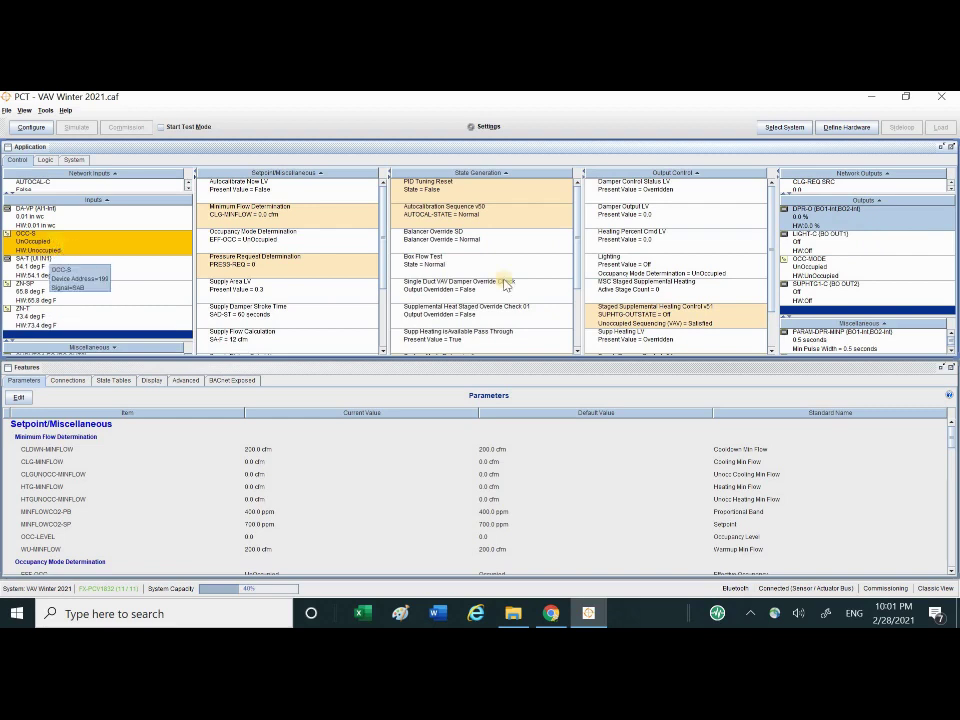
left_click(835, 245)
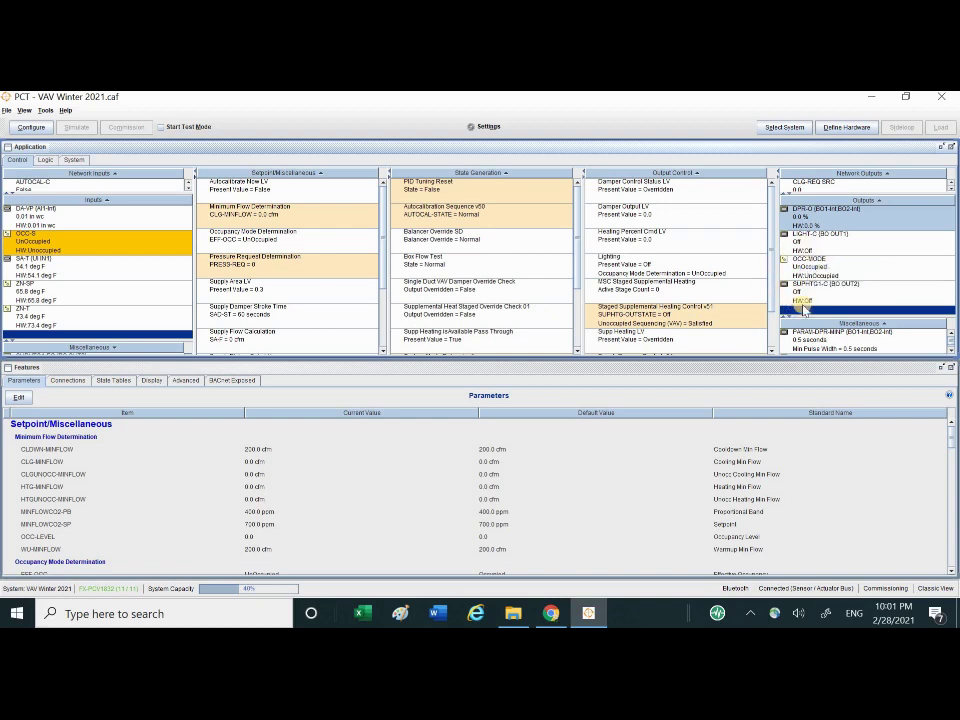
left_click(821, 300)
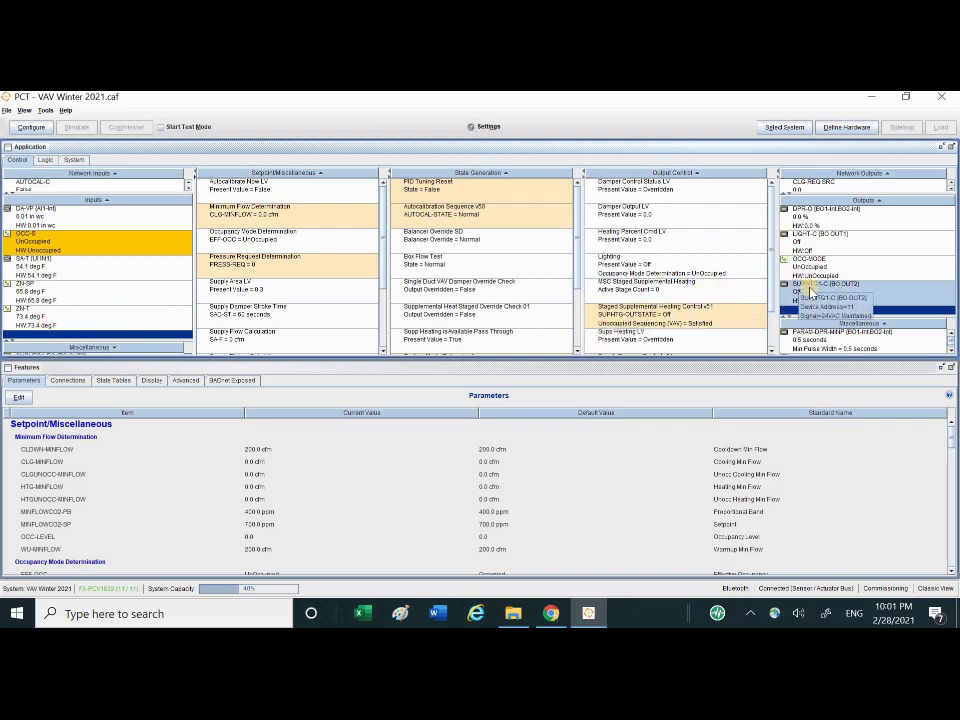
Monitor the OCC-S input for the sensor's occupancy change, and check how the LIGHT-C and OCC-MODE outputs respond
left_click(33, 245)
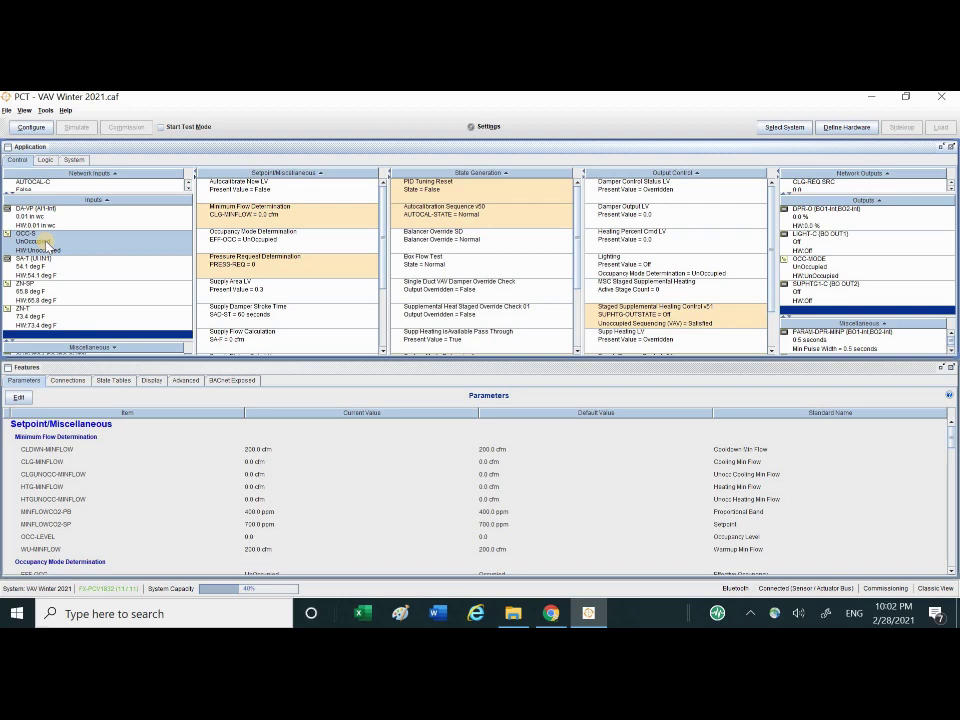
left_click(45, 242)
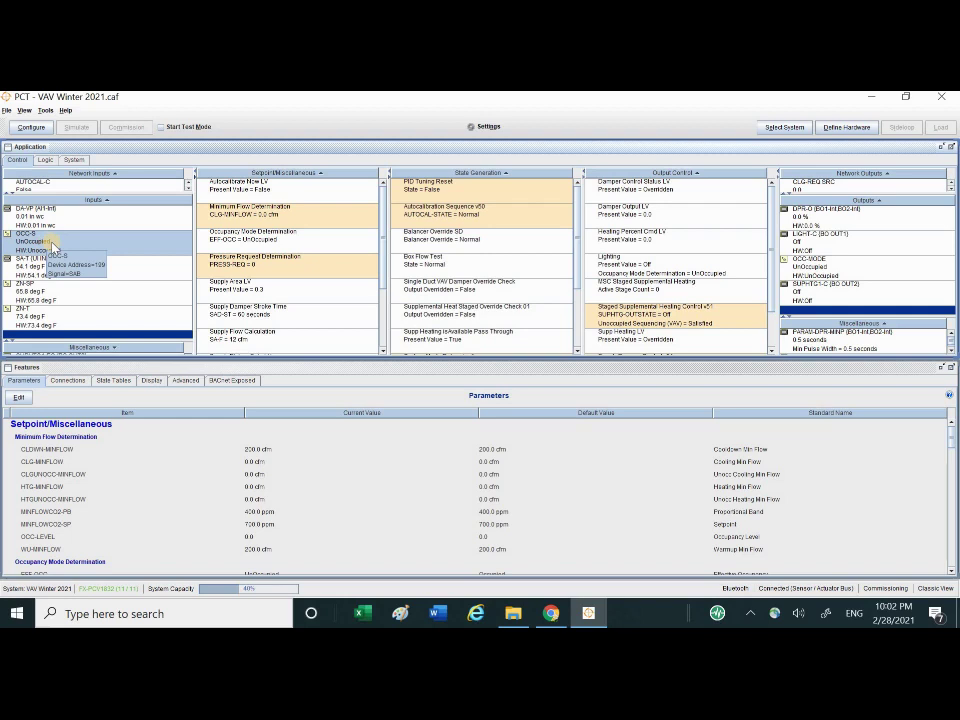
left_click(47, 241)
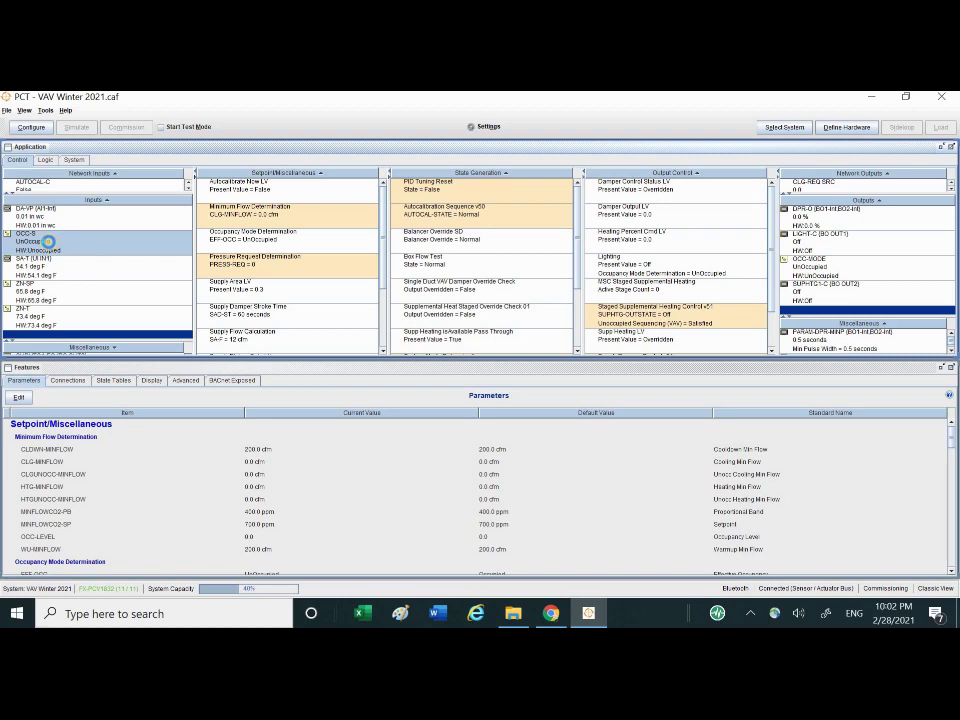
left_click_drag(47, 241, 812, 268)
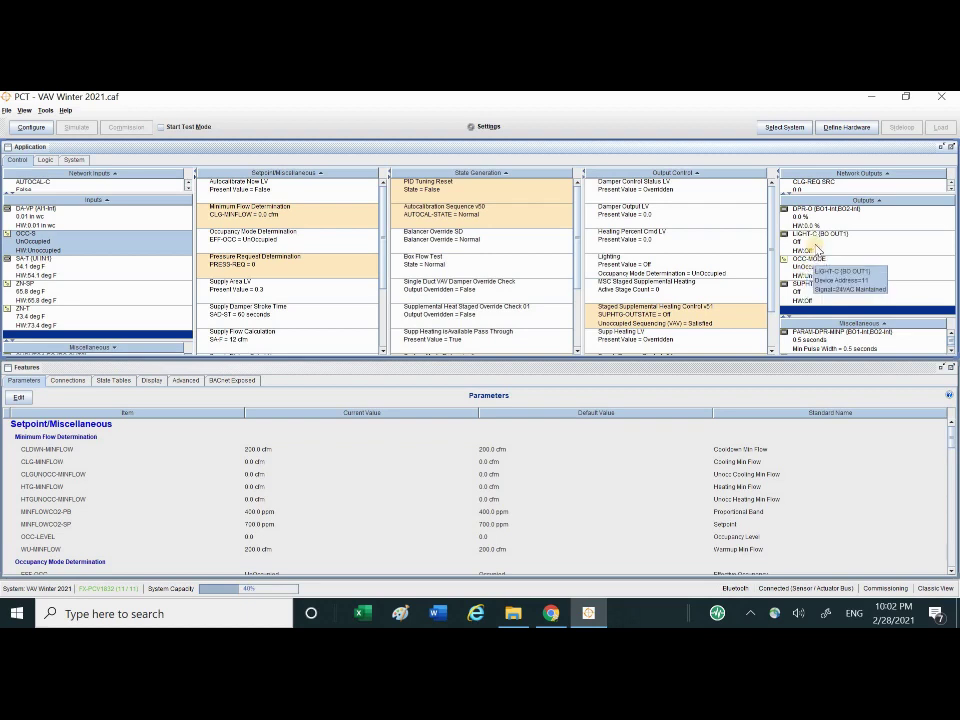
left_click(815, 242)
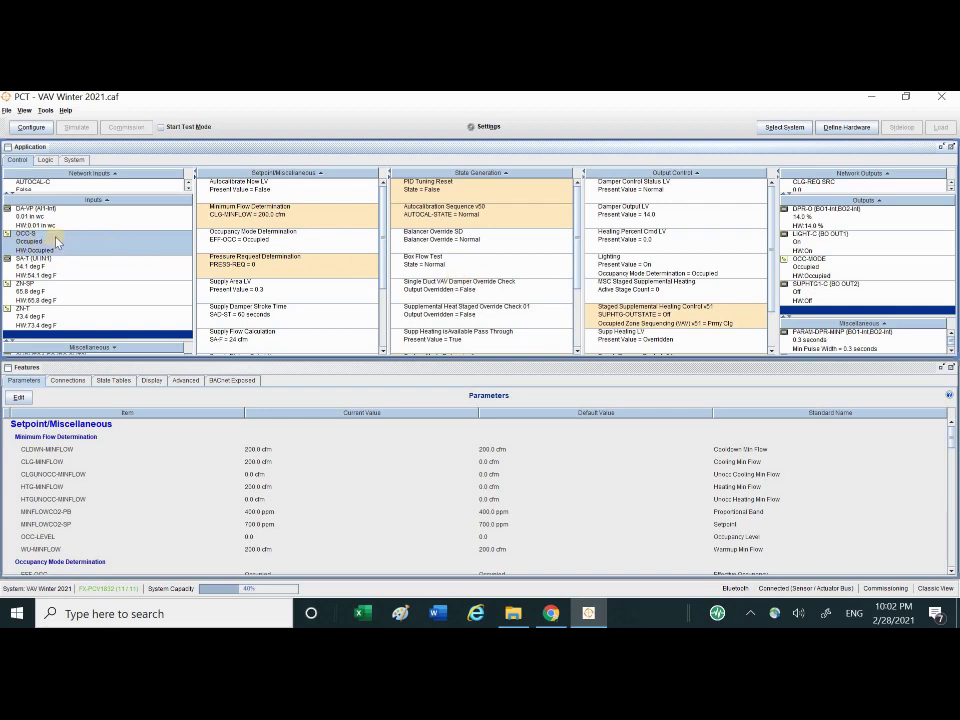
mouse_move(59, 243)
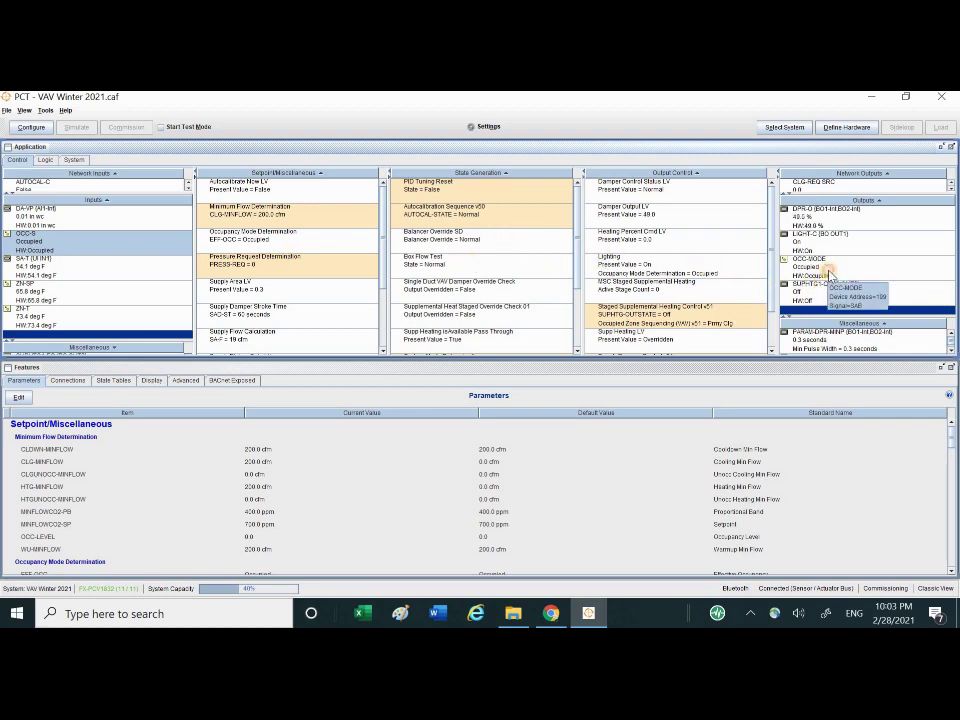
left_click(829, 275)
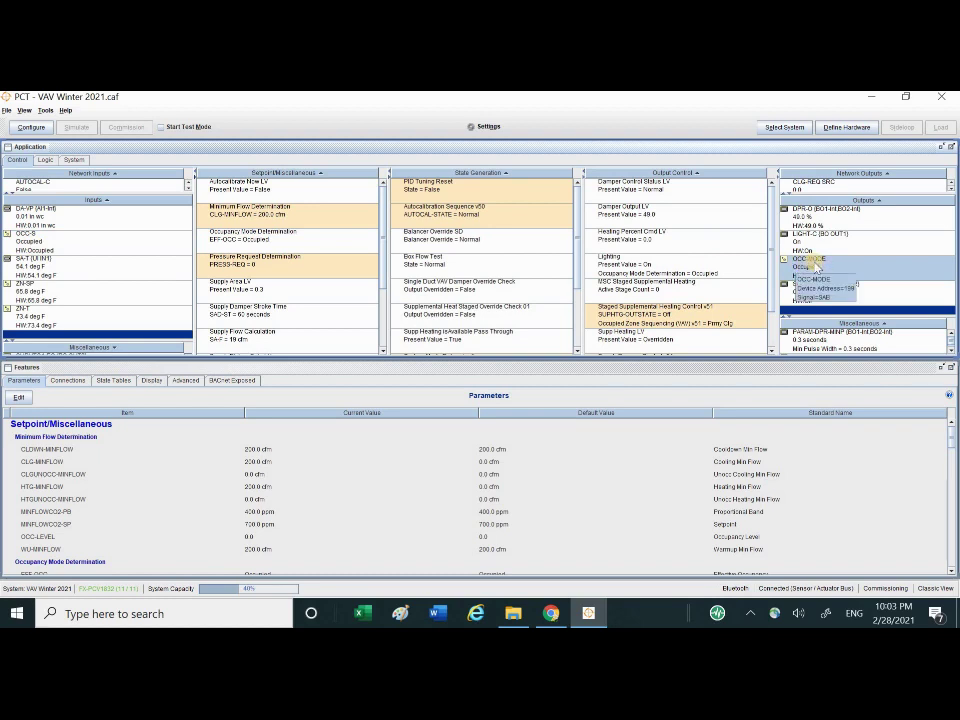
left_click(813, 241)
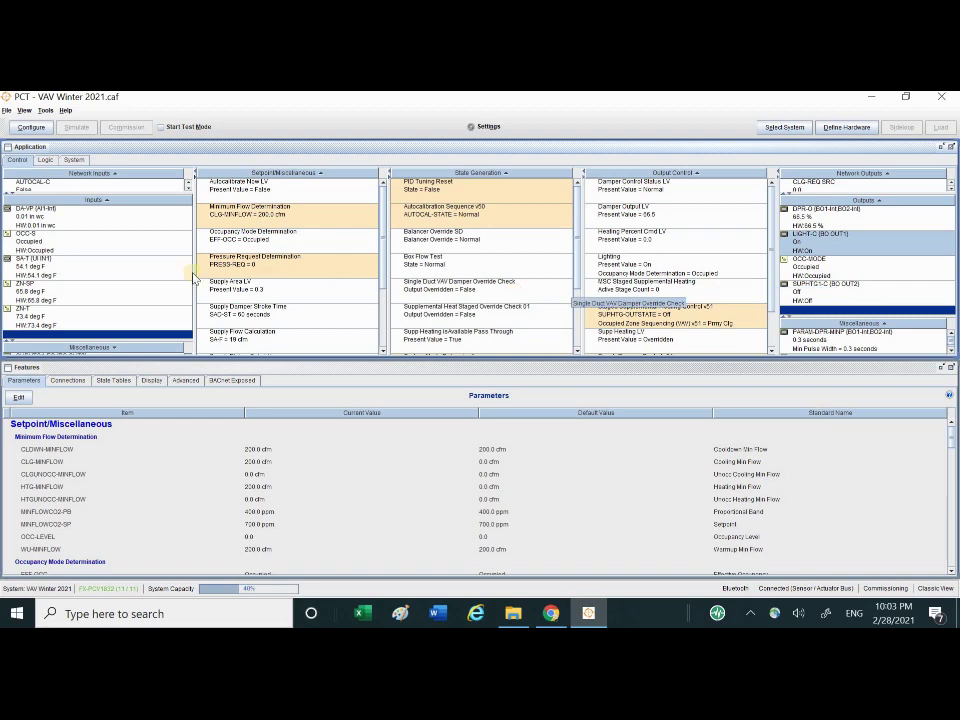
Compare the ZN-SP setpoint with the ZN-T zone temperature, and check the SUPHTG1-C, LIGHT-C and OCC-MODE outputs for the heating response
left_click(57, 292)
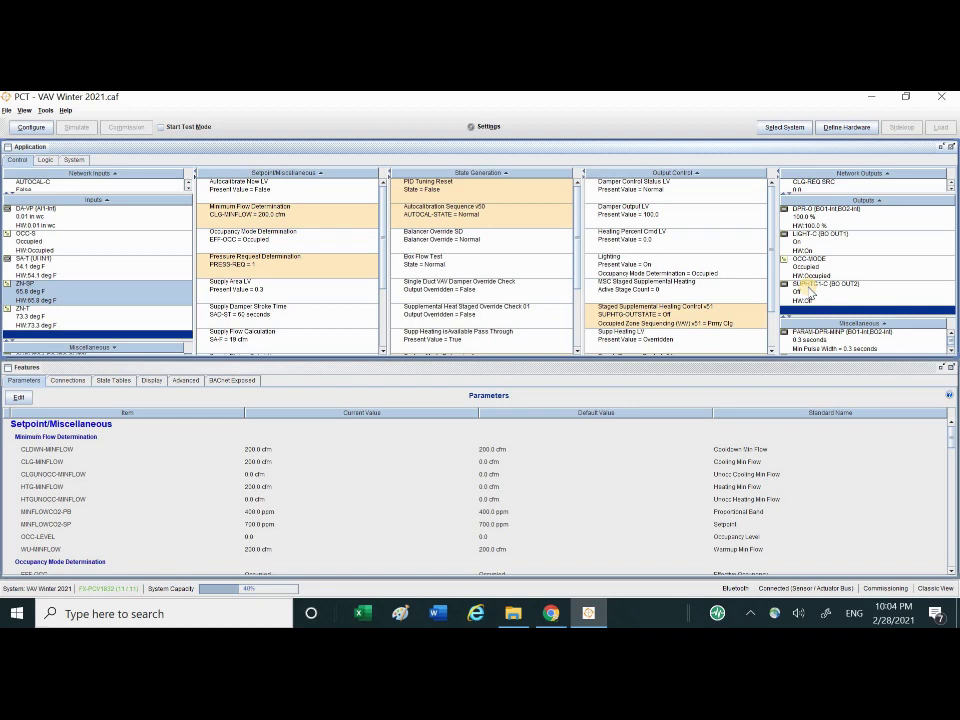
left_click(55, 291)
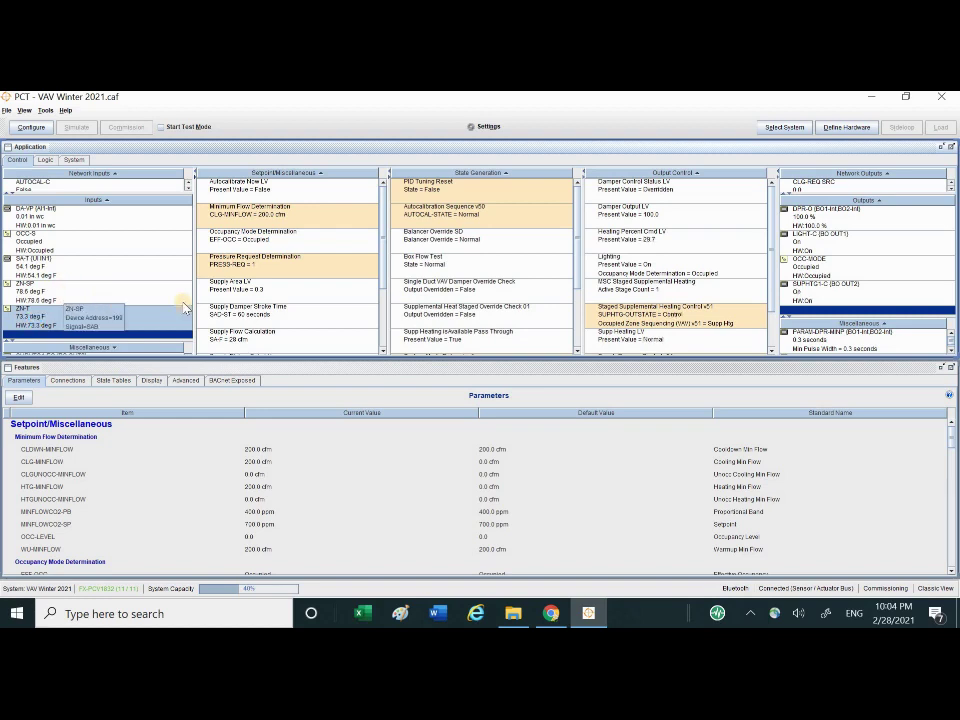
left_click(822, 300)
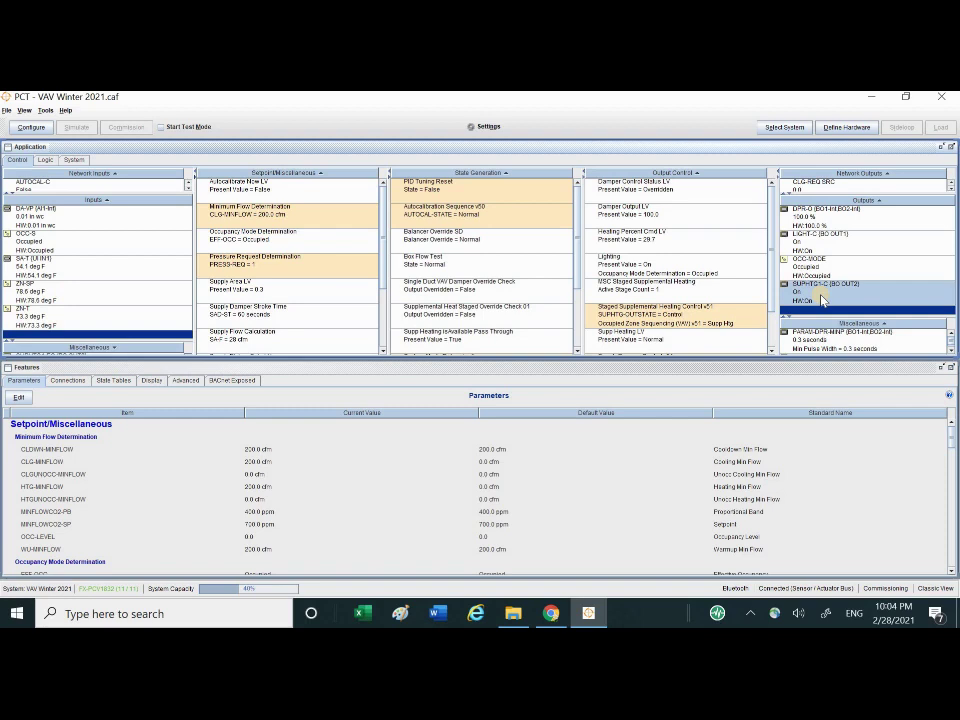
double_click(821, 297)
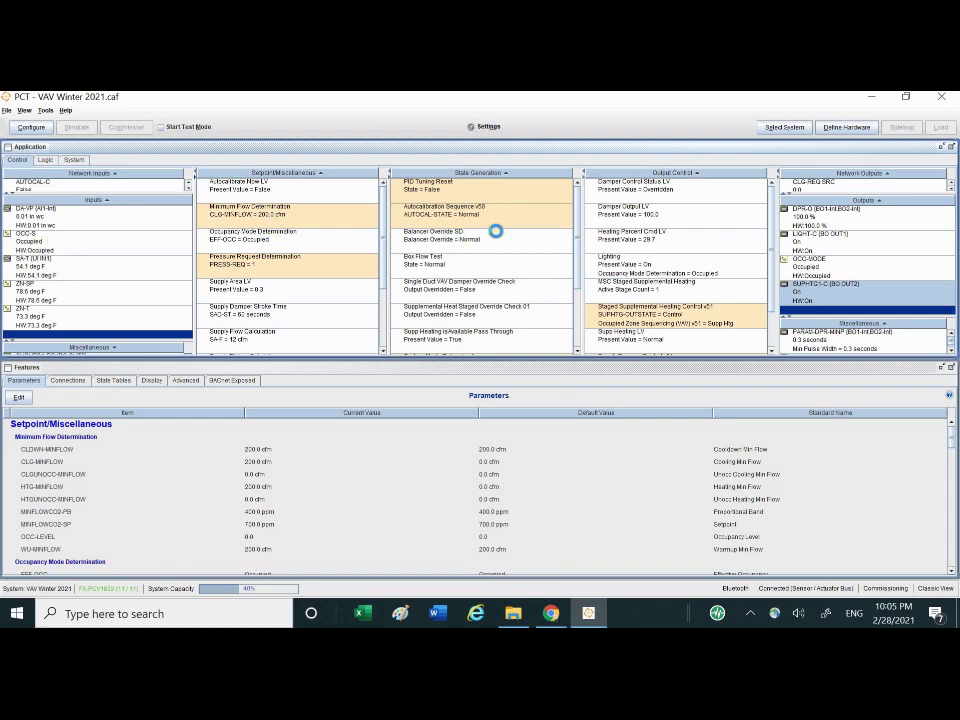
left_click(812, 242)
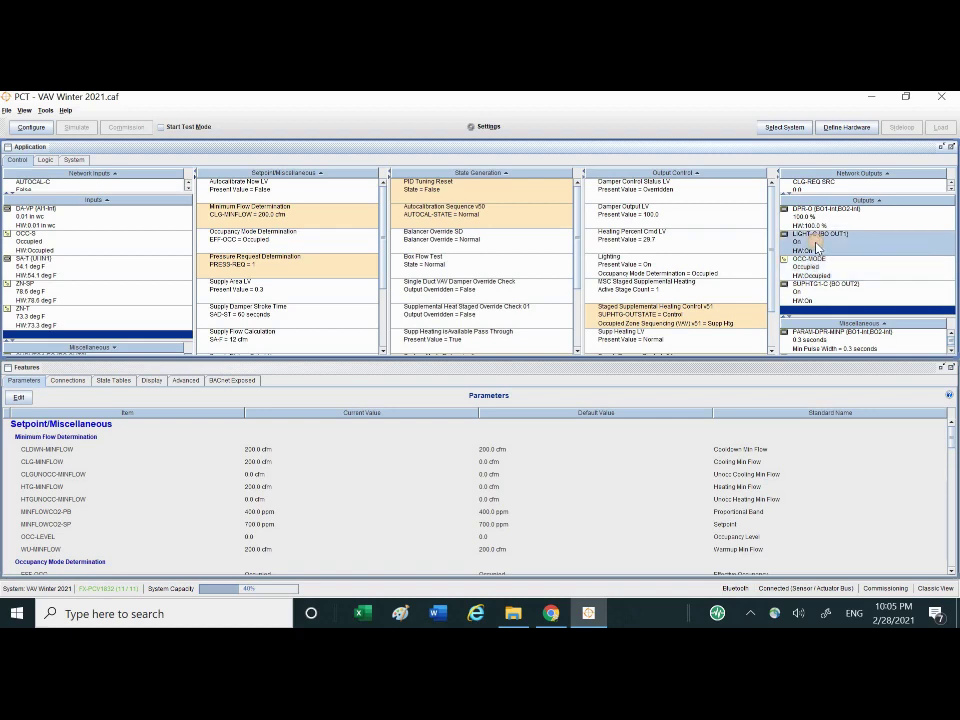
left_click(814, 258)
left_click(34, 290)
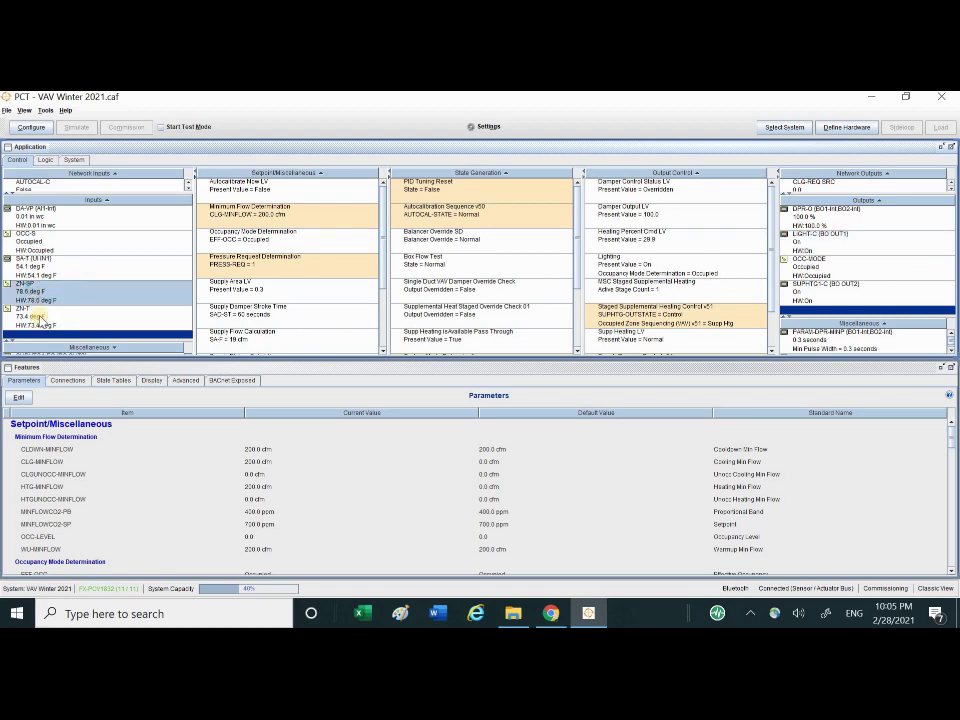
left_click(38, 320)
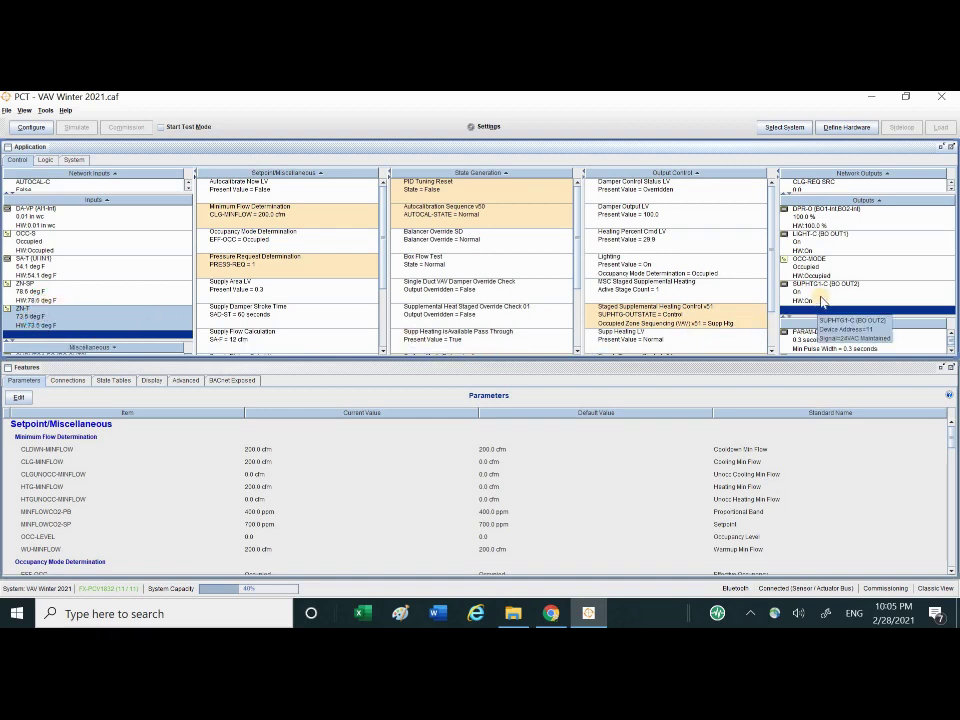
Monitor ZN-SP for a setpoint reduction relative to ZN-T, and check the SUPHTG1-C supplemental heating output
left_click(80, 311)
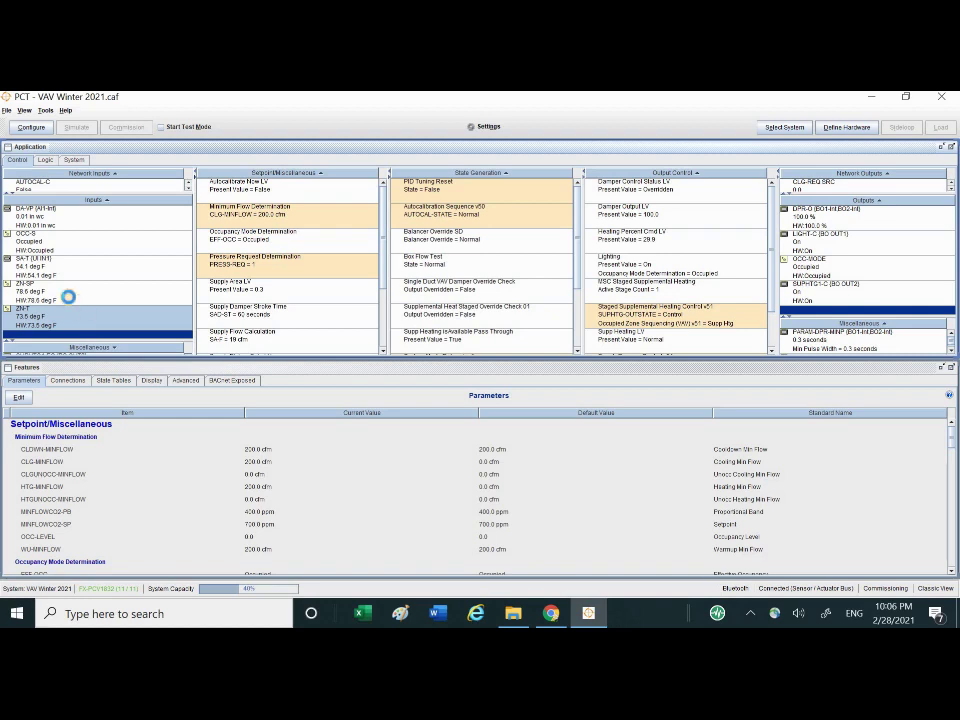
left_click(70, 302)
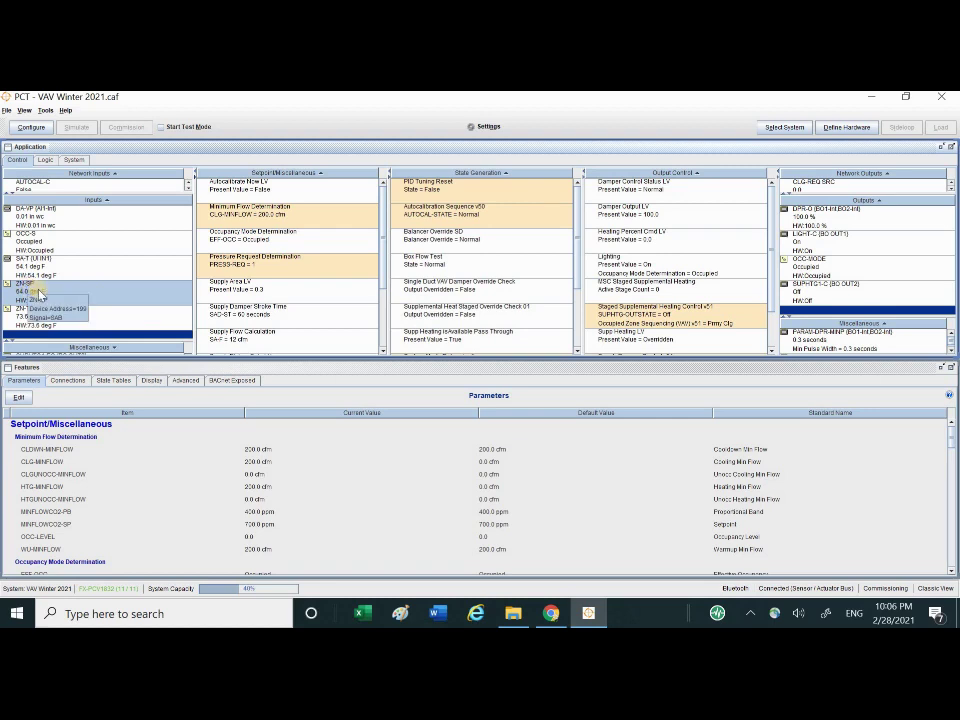
double_click(95, 292)
left_click(100, 314)
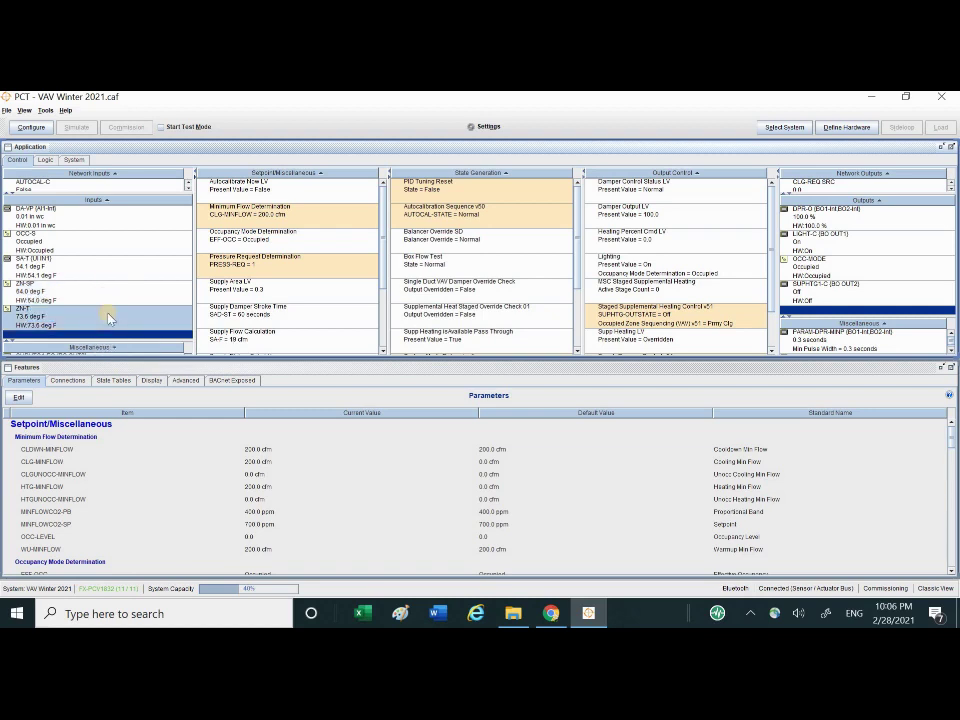
left_click_drag(110, 318, 810, 290)
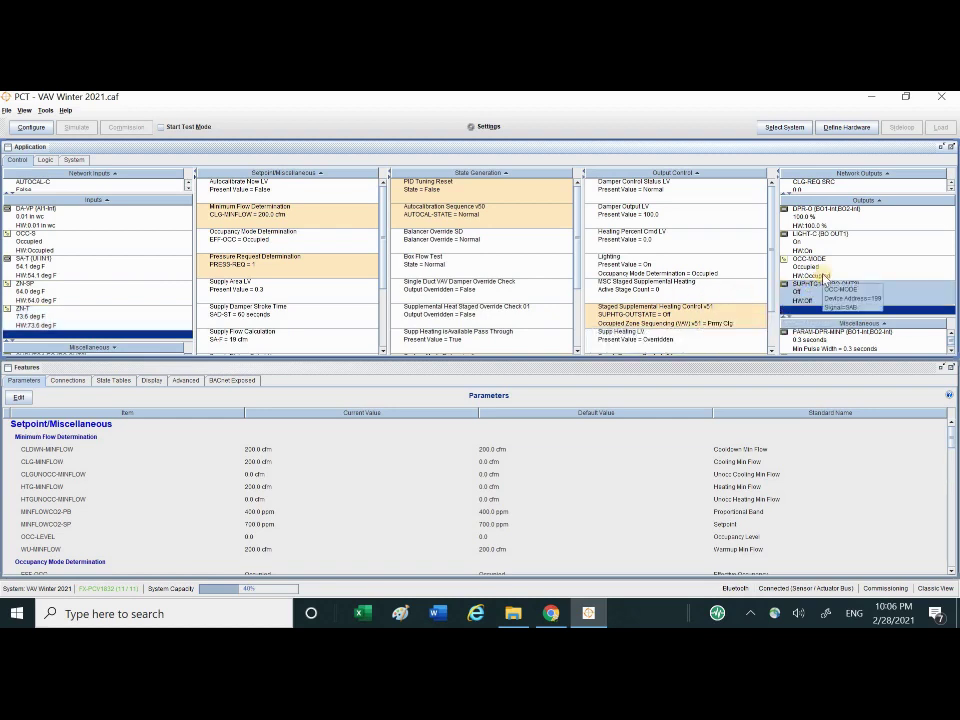
Watch the OCC-S input for the return to unoccupied, and check the LIGHT-C and OCC-MODE outputs
left_click_drag(818, 275, 40, 243)
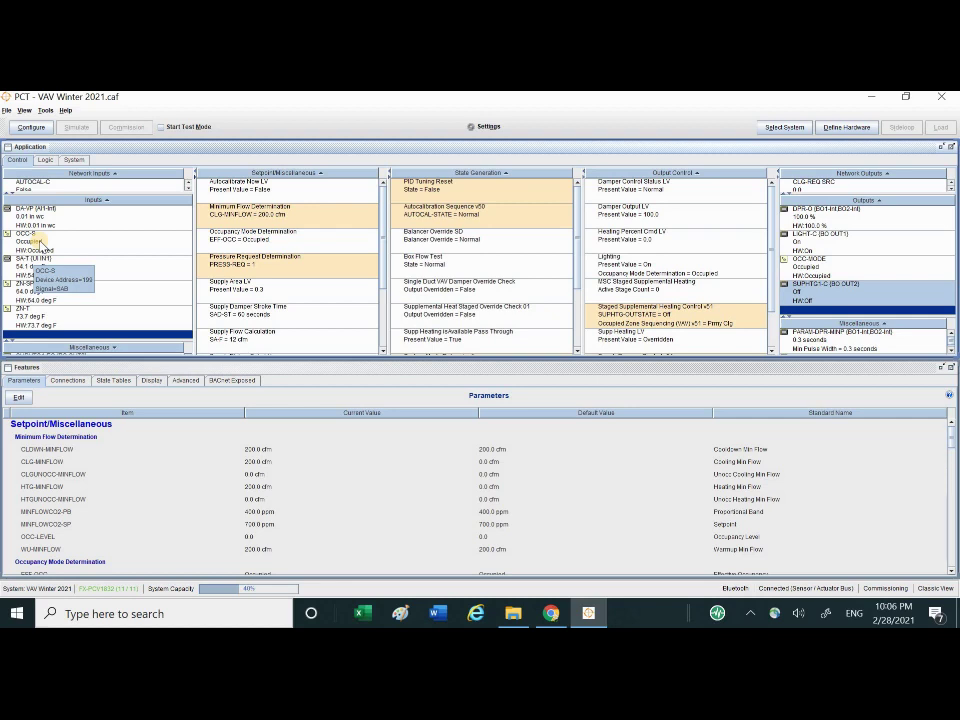
left_click_drag(40, 243, 40, 243)
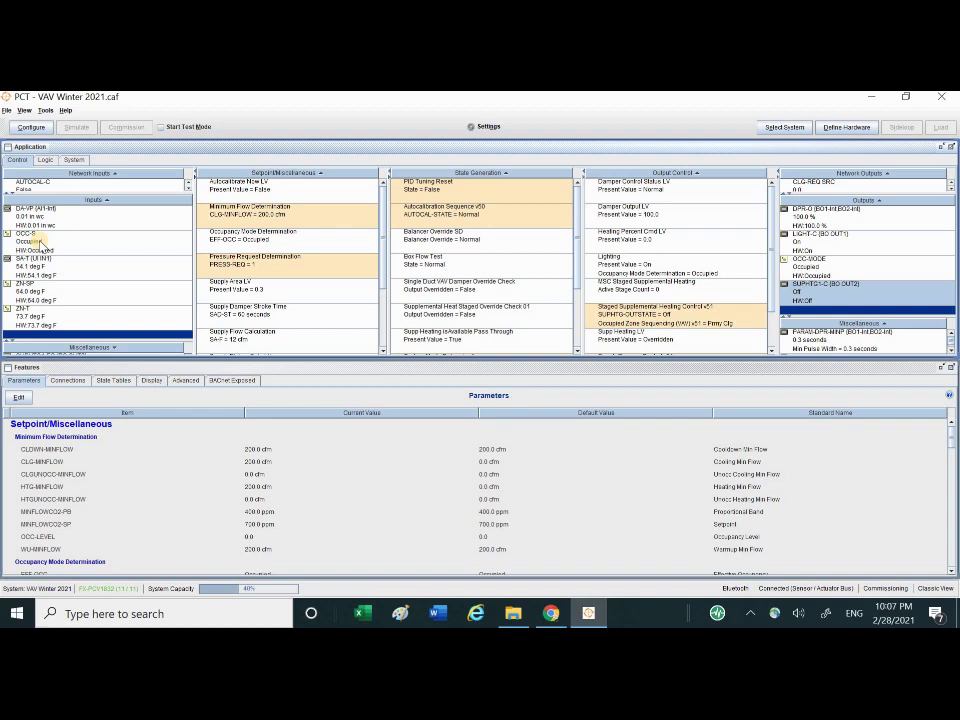
left_click(38, 241)
left_click(38, 241)
left_click(38, 241)
left_click(39, 240)
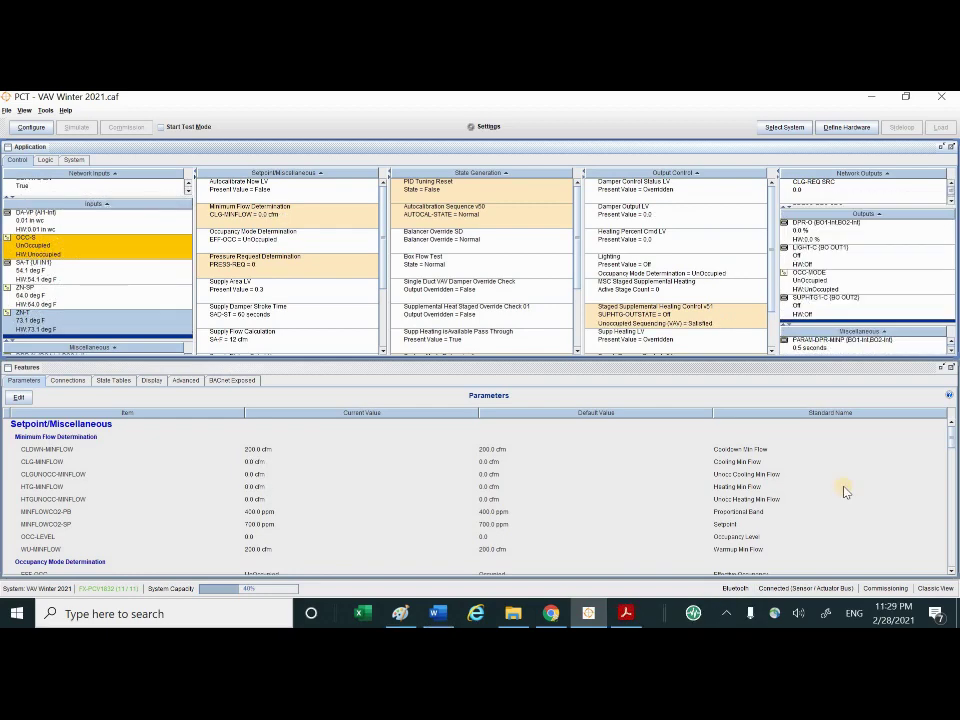
left_click(47, 247)
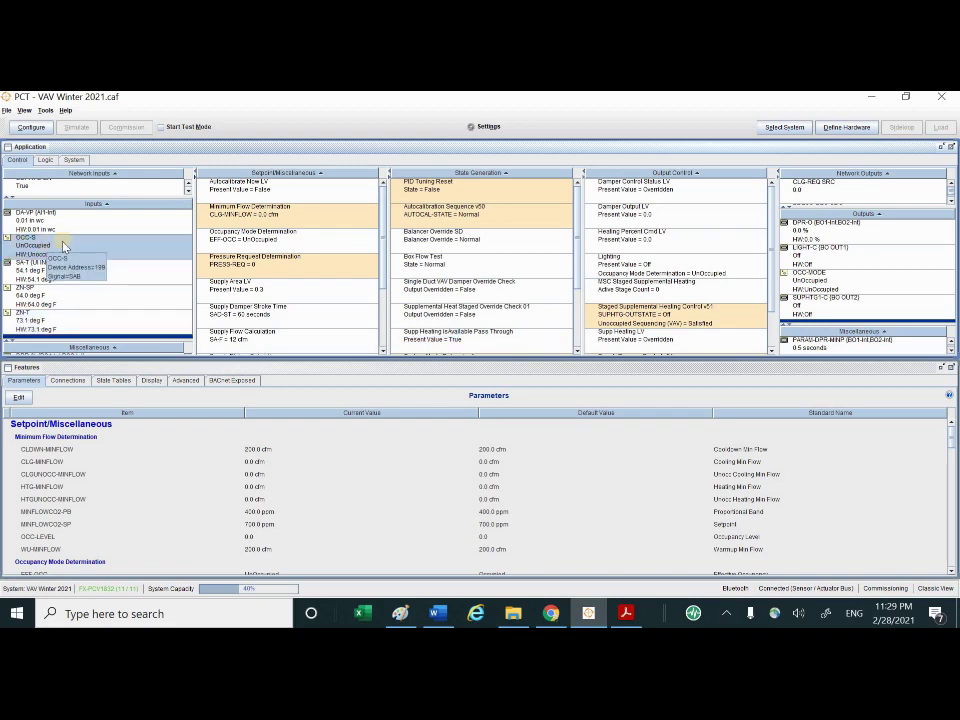
left_click(838, 268)
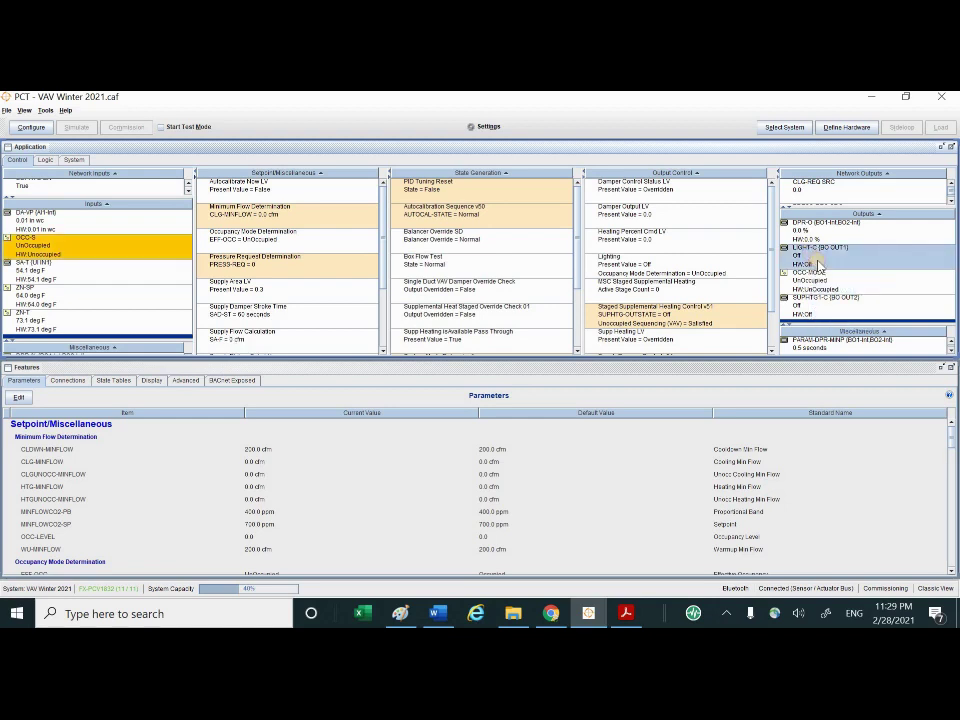
left_click(838, 278)
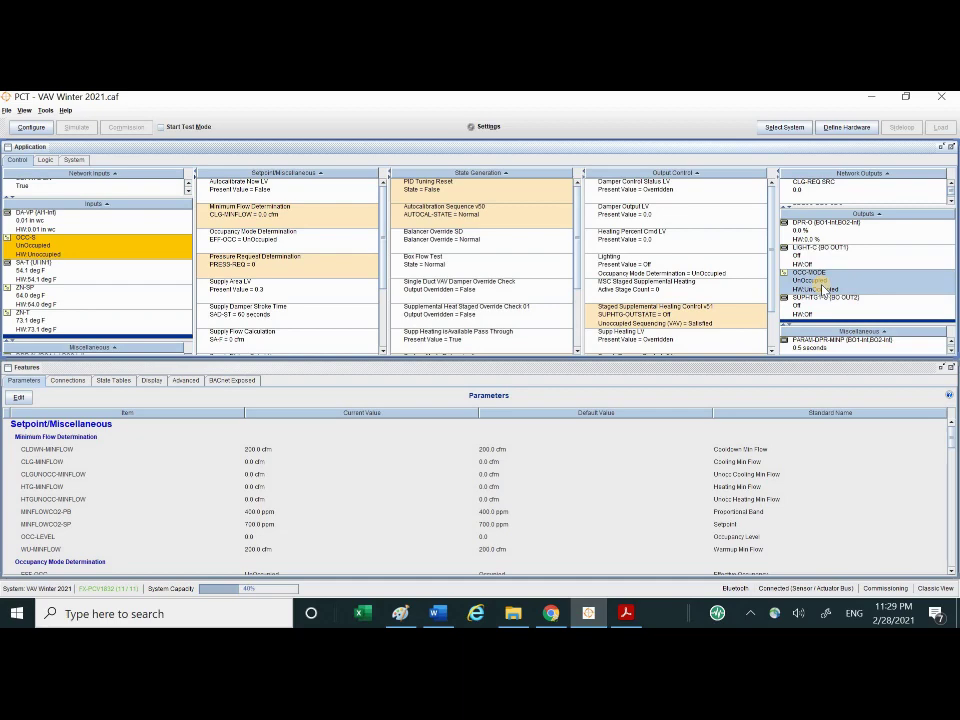
left_click(38, 241)
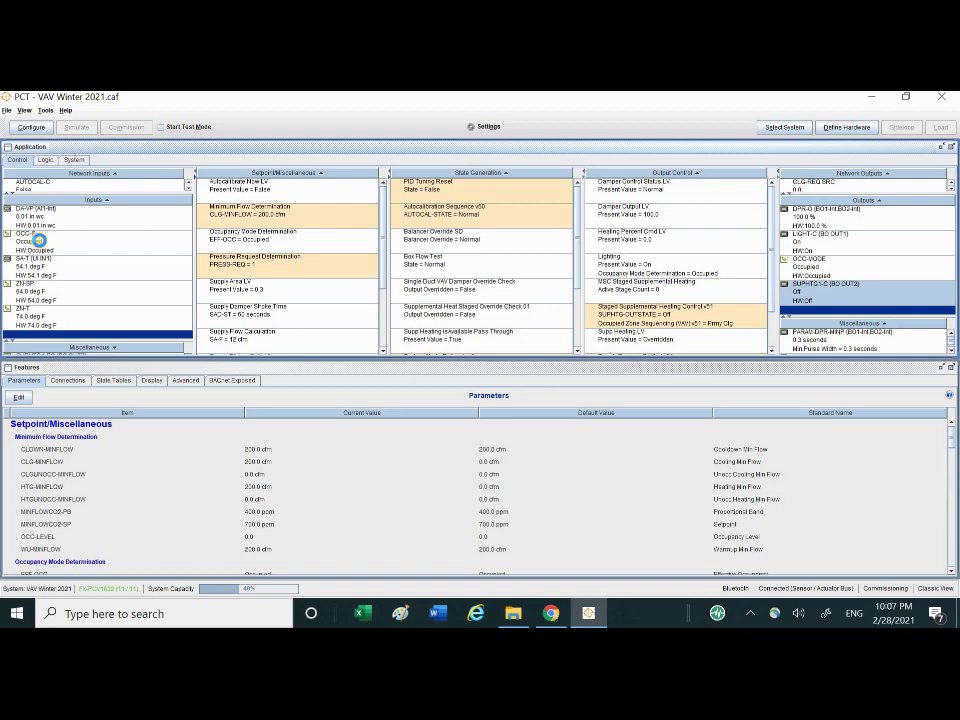